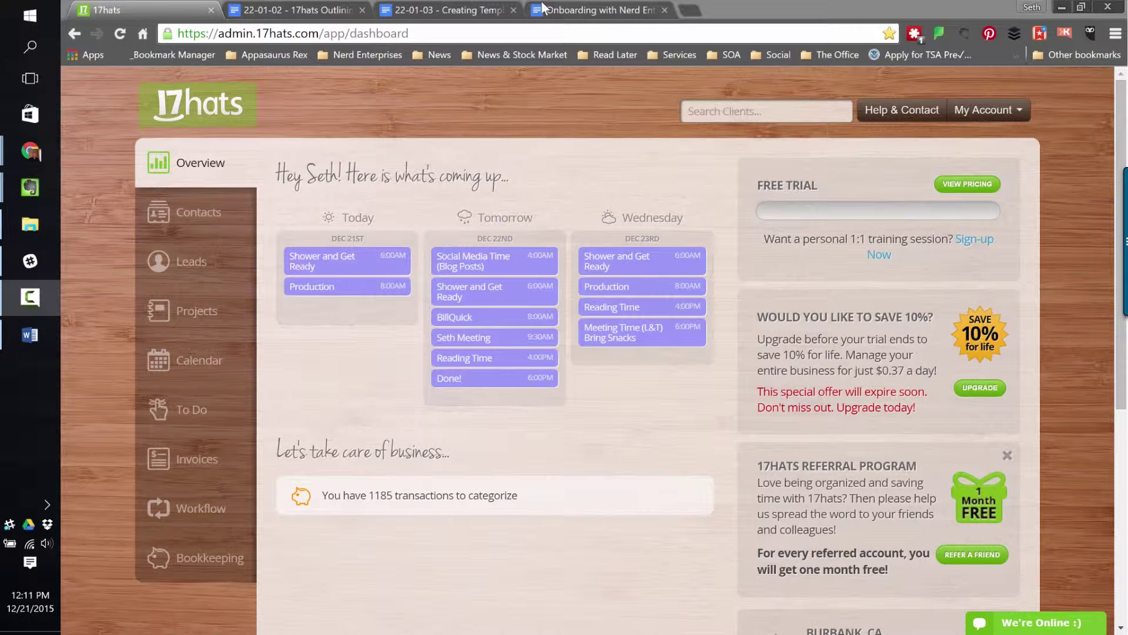
left_click(319, 8)
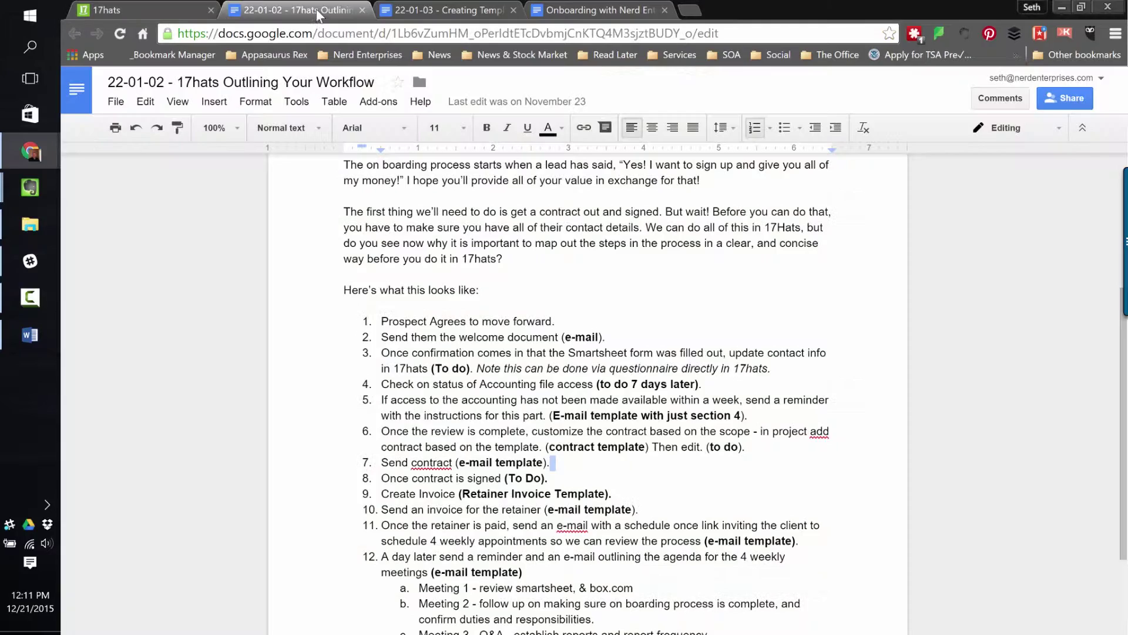
scroll(493, 299, "down", 2)
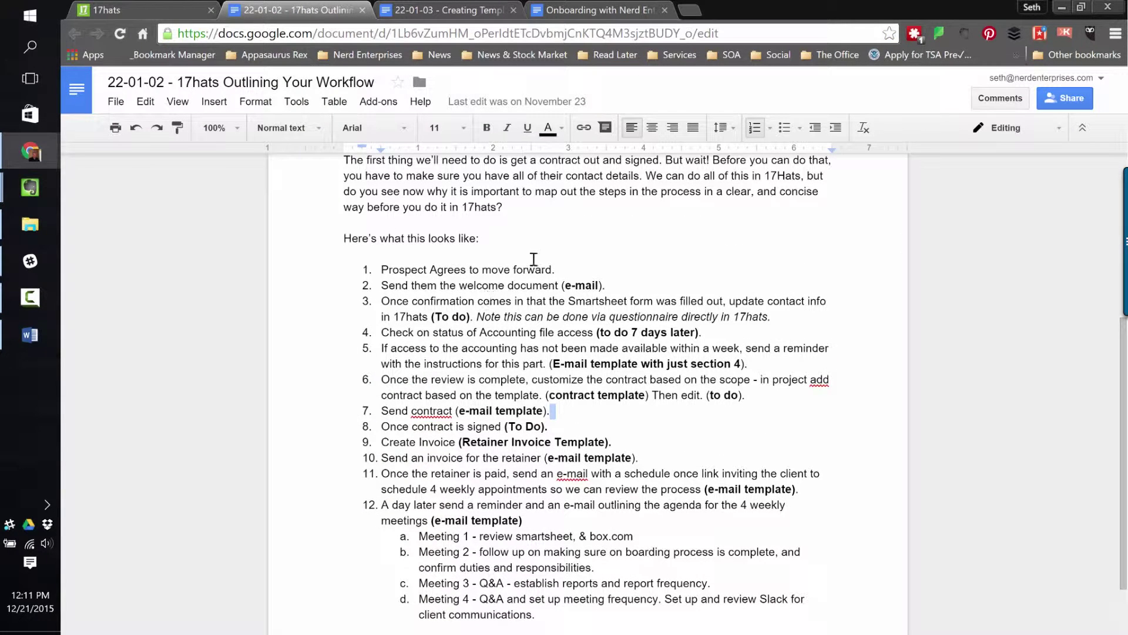
left_click(575, 284)
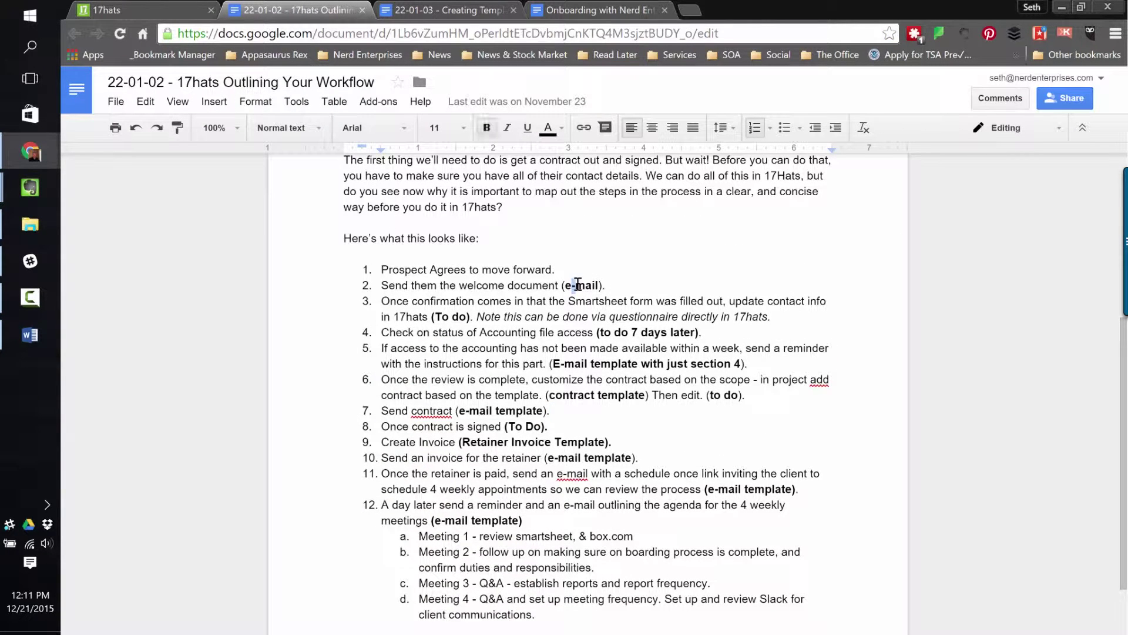
left_click(622, 285)
left_click_drag(562, 363, 575, 363)
left_click(444, 9)
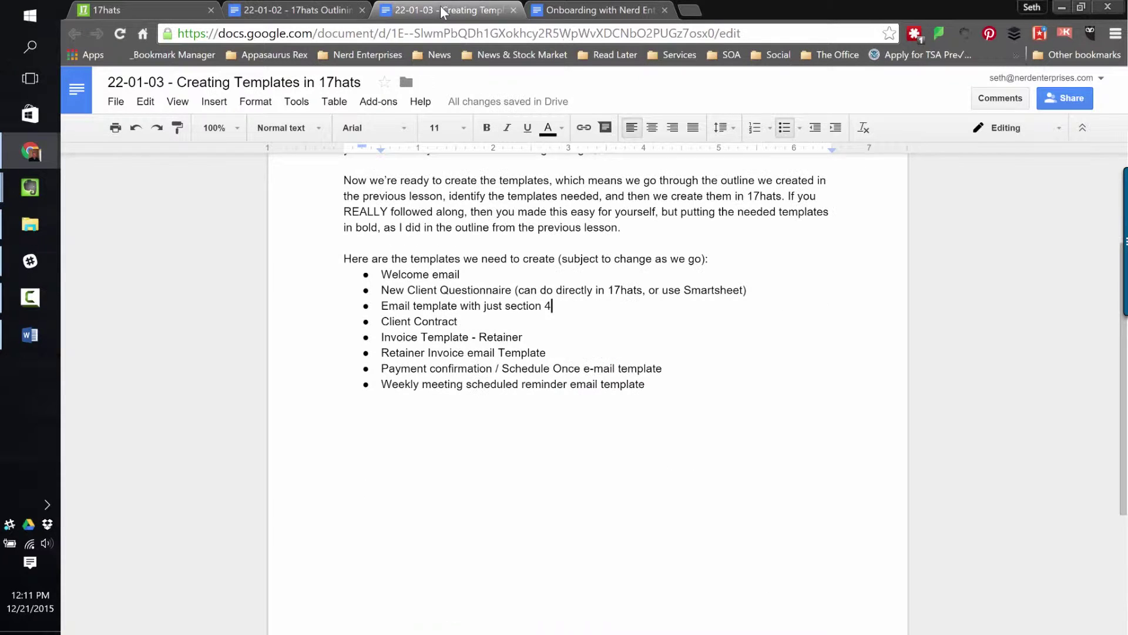
left_click(478, 274)
left_click(148, 7)
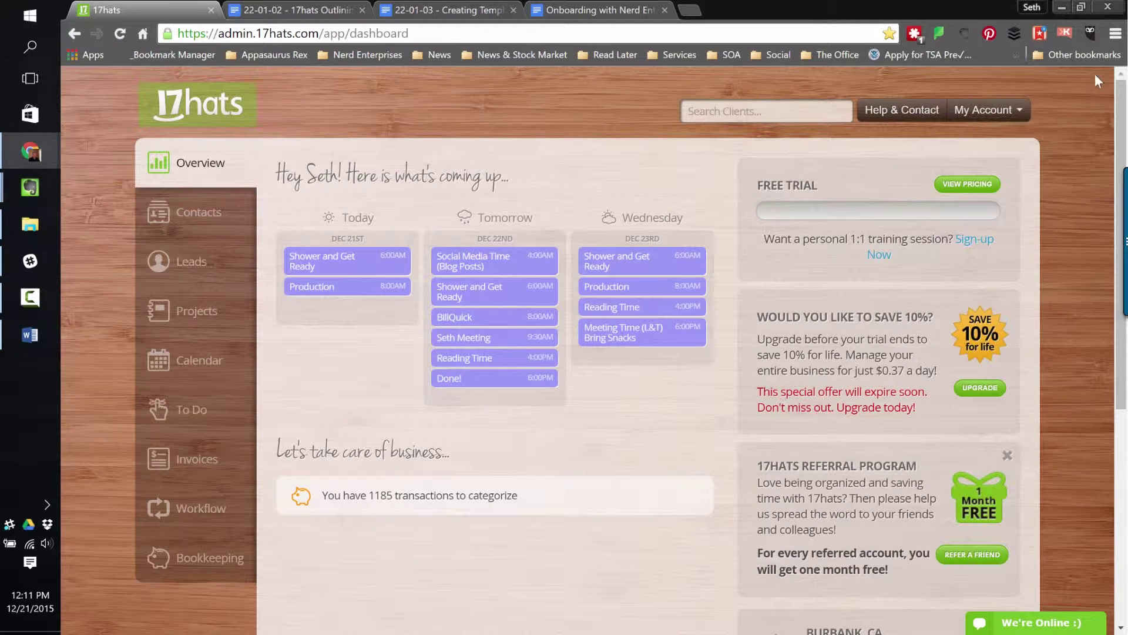
Step: From Account Settings > My Templates, open the Client On Boarding E-mail template for editing
left_click(999, 115)
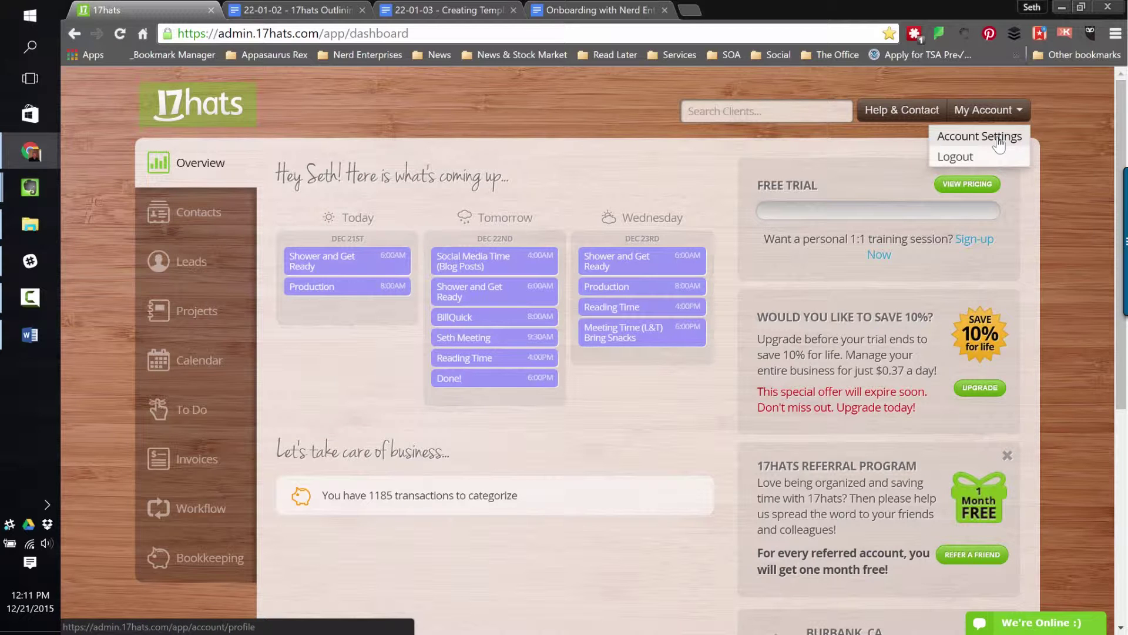
left_click(999, 141)
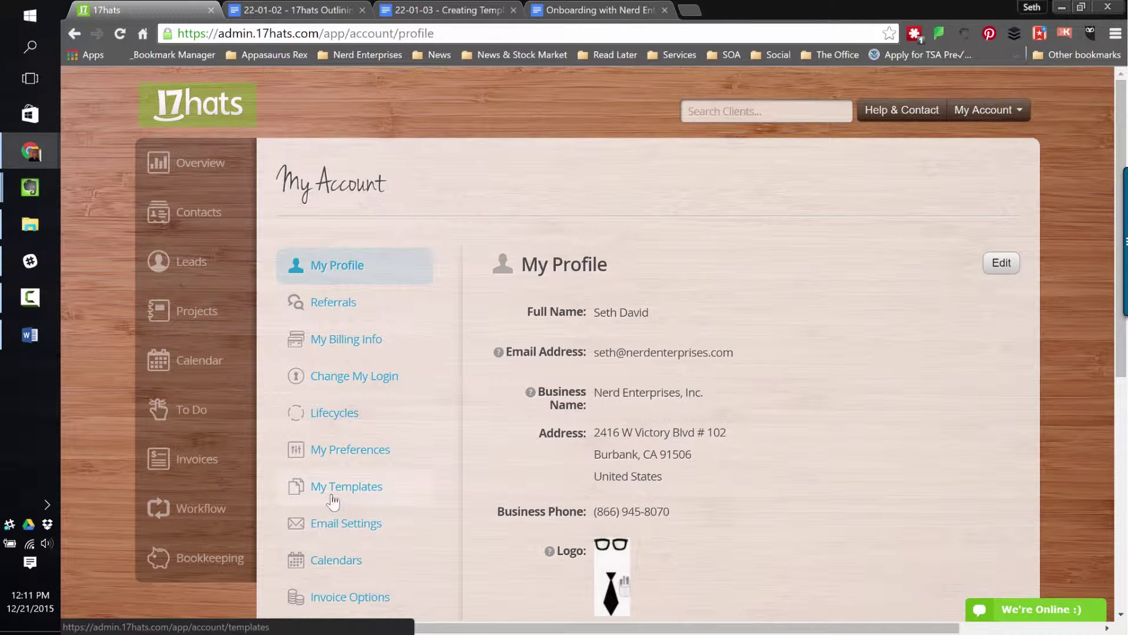
left_click(370, 492)
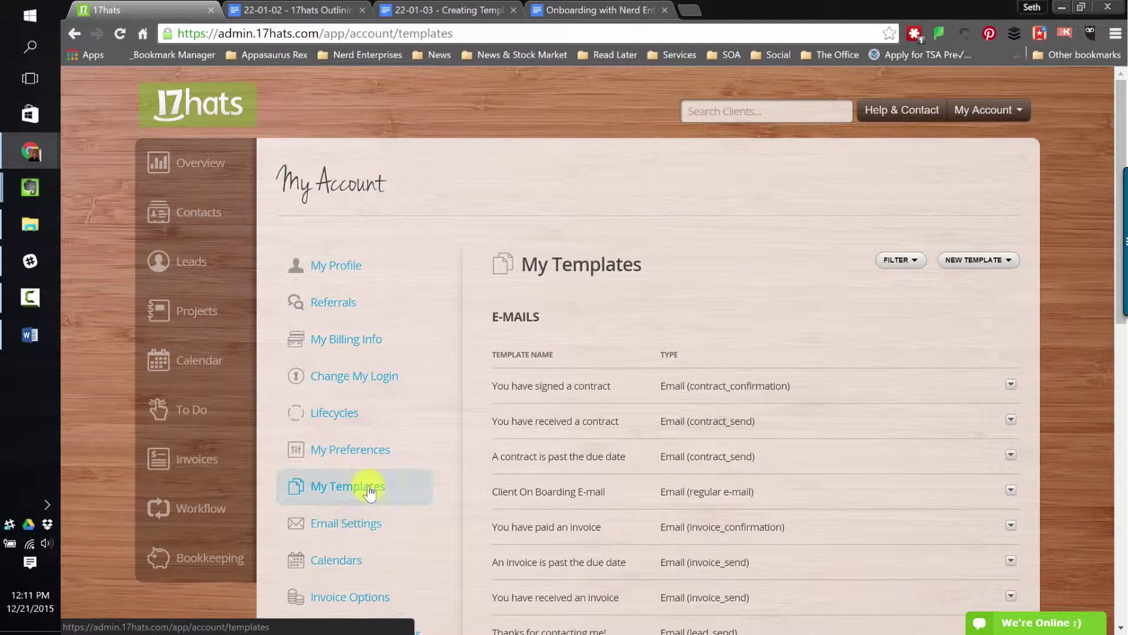
left_click(990, 260)
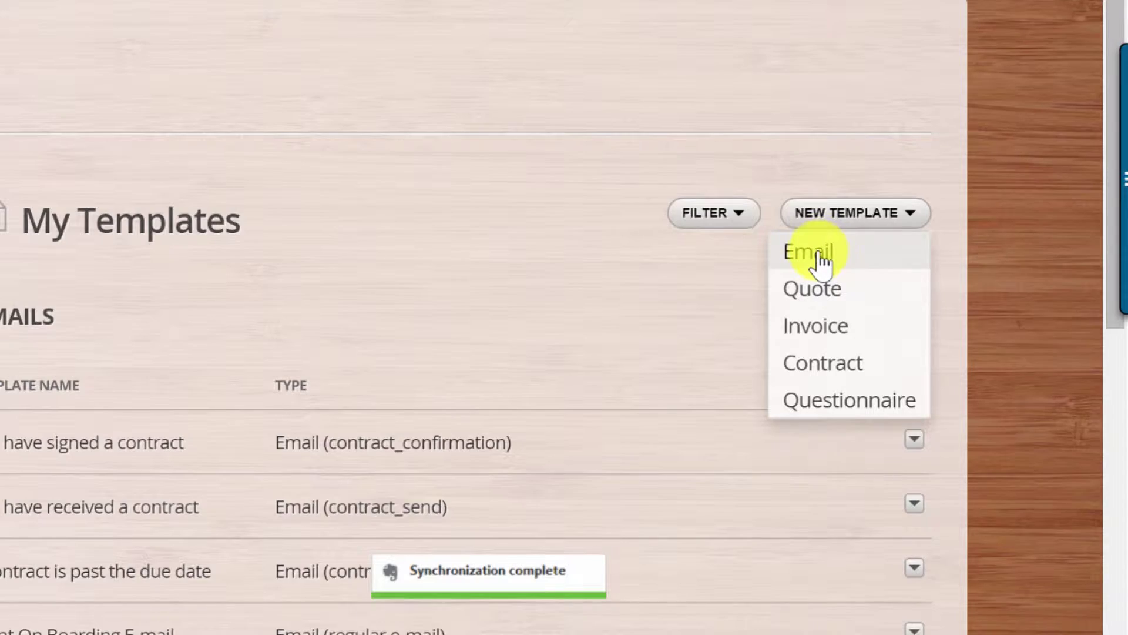
left_click(861, 214)
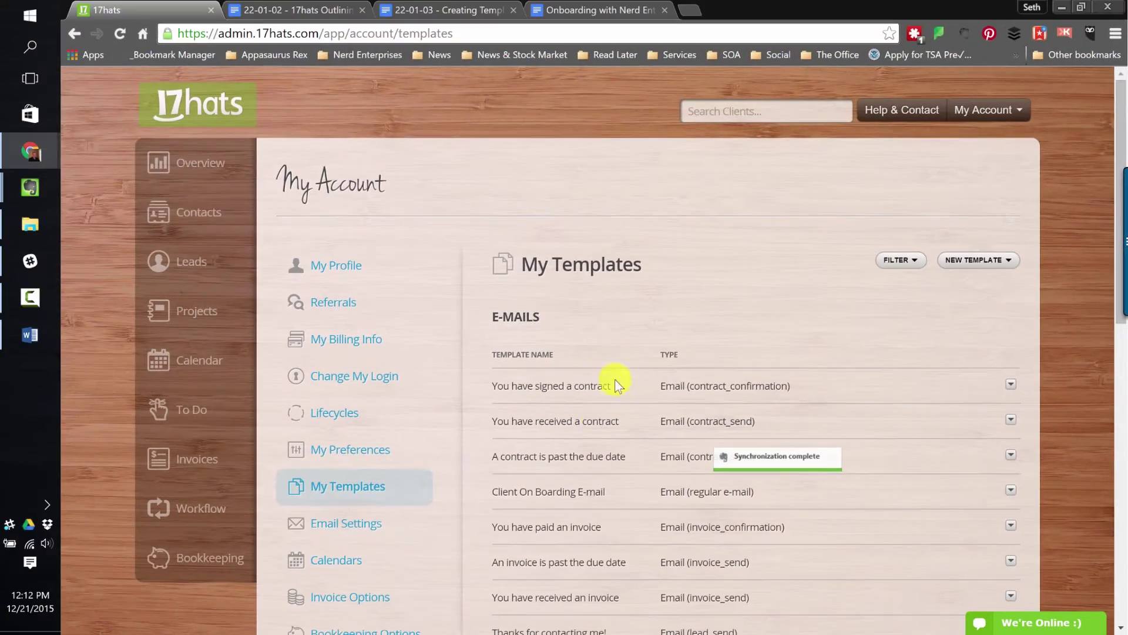
left_click(534, 491)
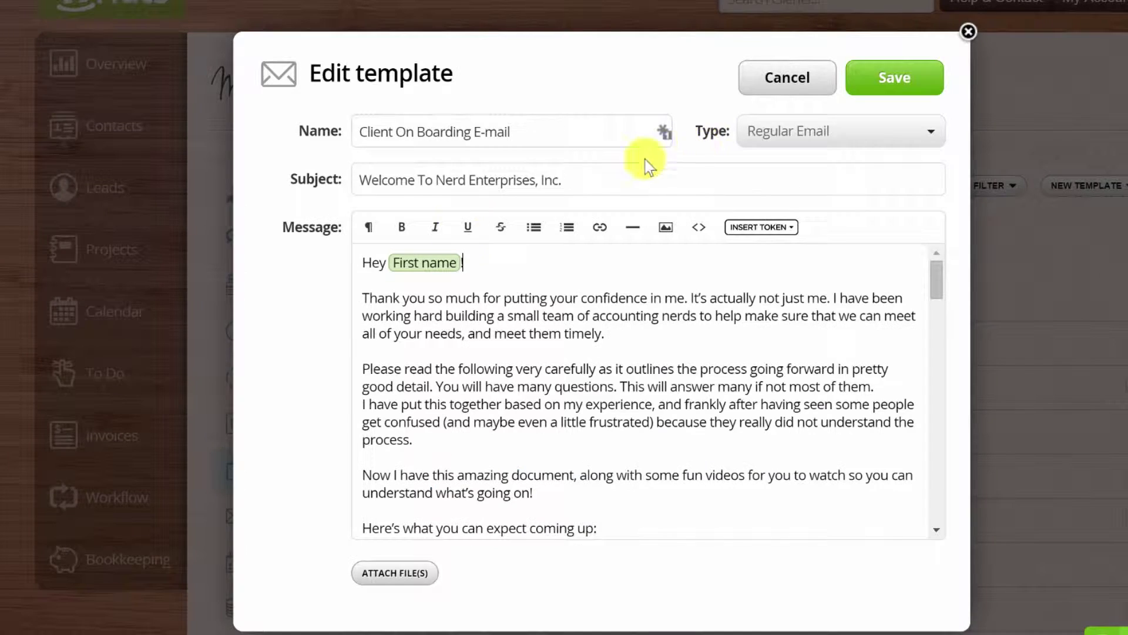
left_click(624, 337)
scroll(463, 388, "down", 3)
scroll(606, 364, "down", 3)
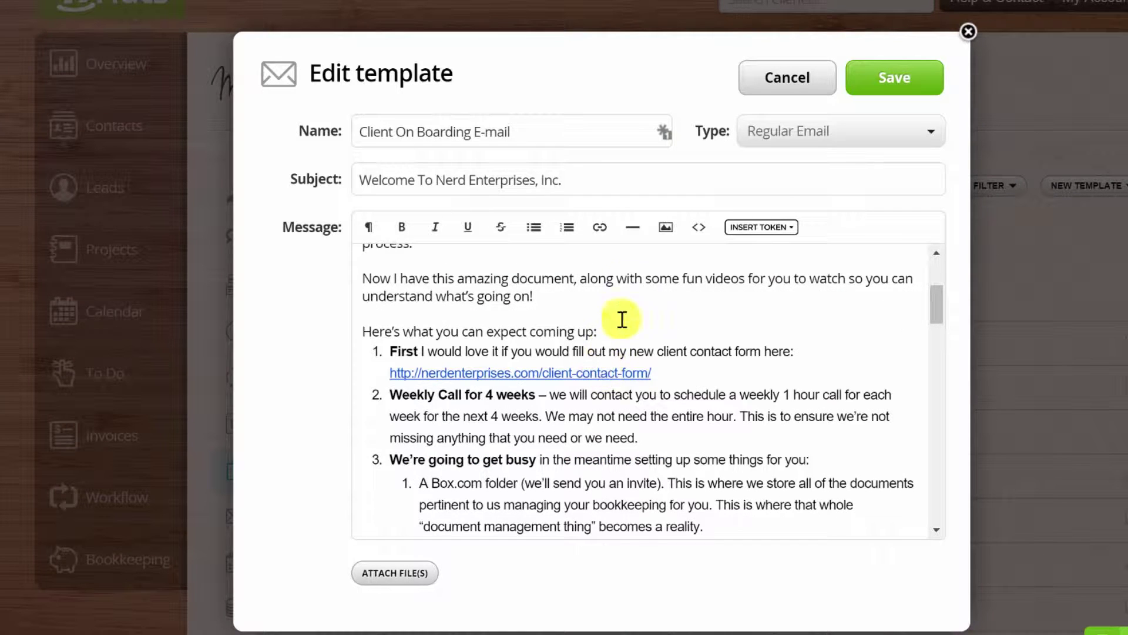
left_click(608, 376)
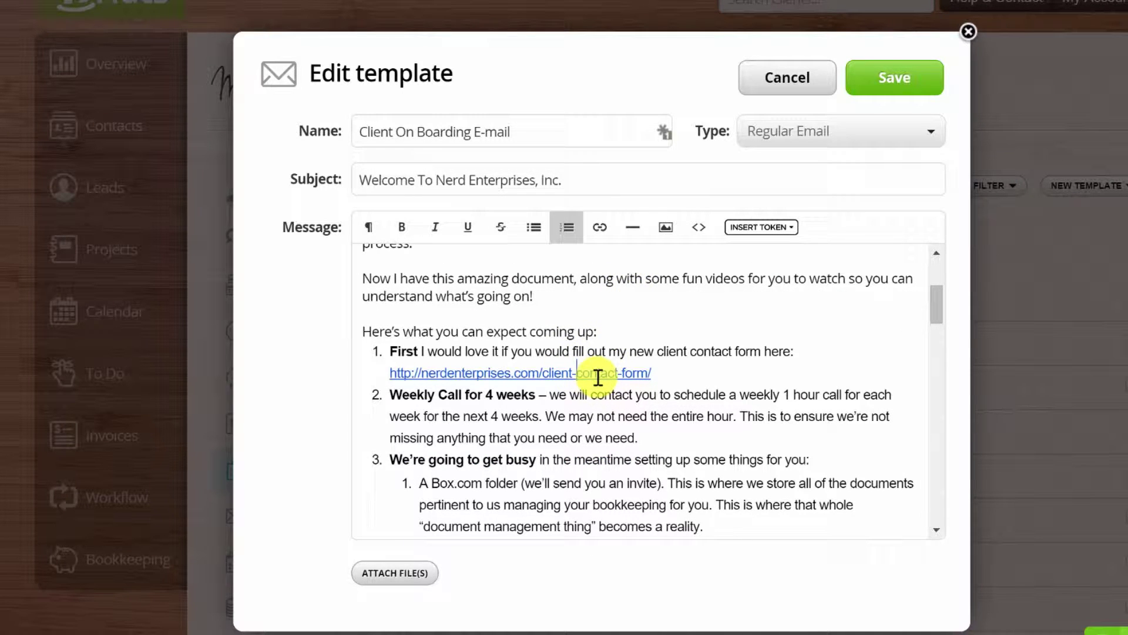
left_click(635, 374)
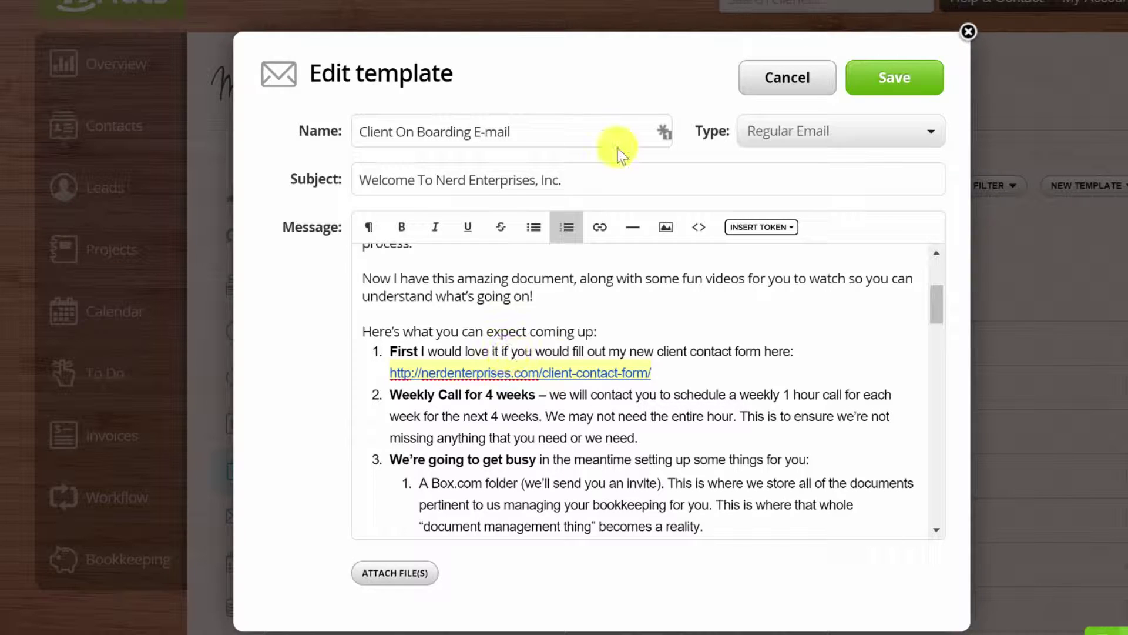
Step: Turn the contact-form URL into a link that opens in a new tab
left_click(599, 228)
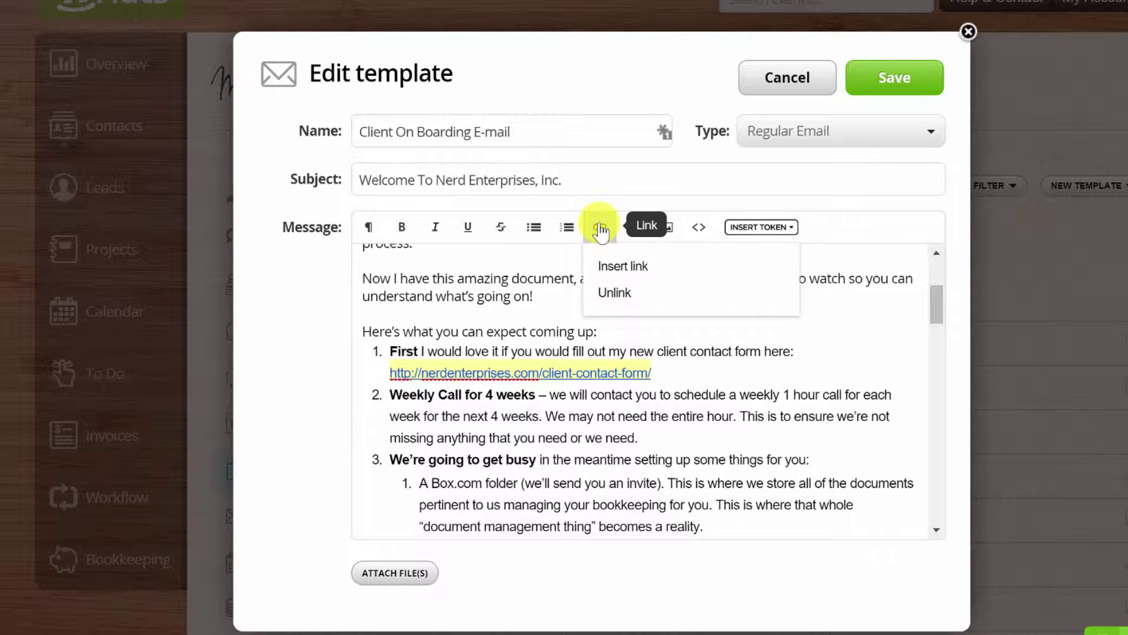
left_click(626, 266)
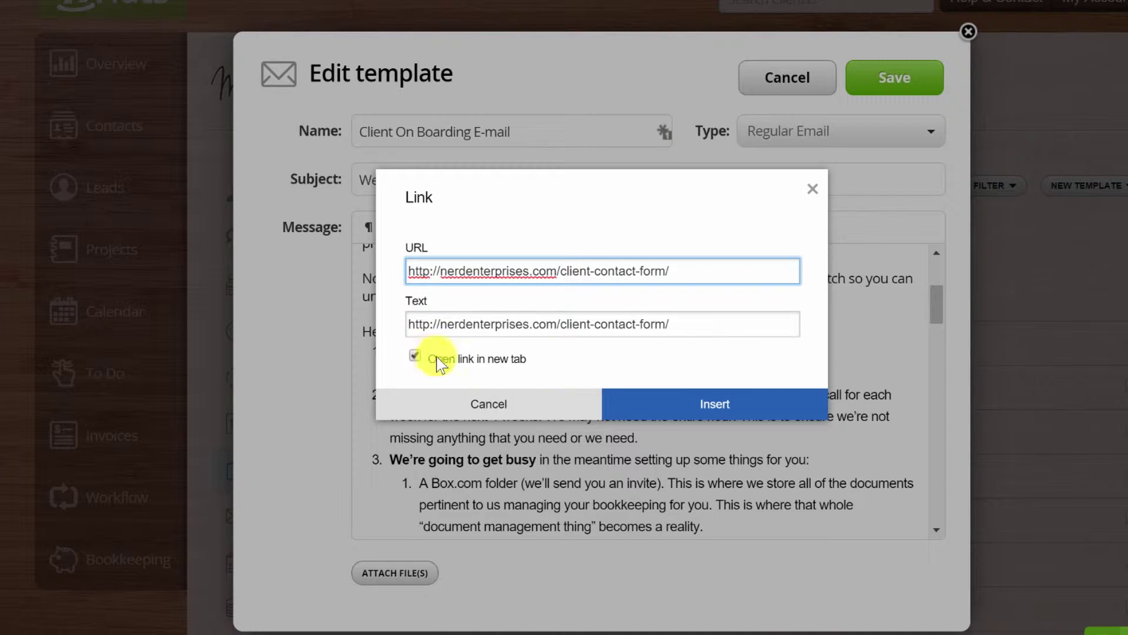
left_click(716, 406)
left_click(590, 374)
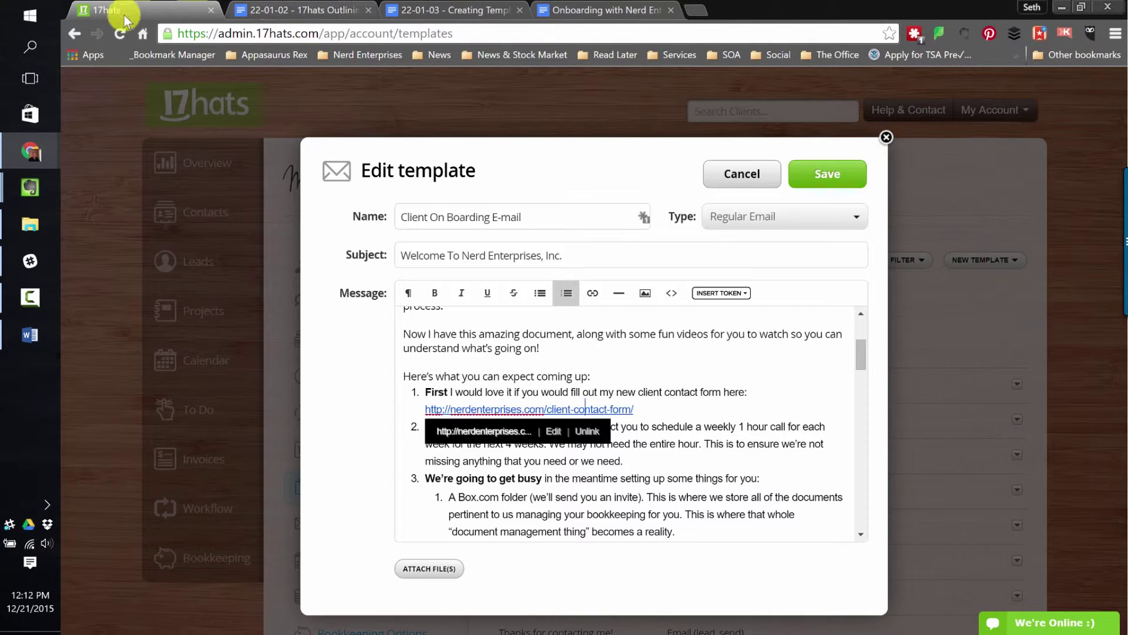
left_click(664, 413)
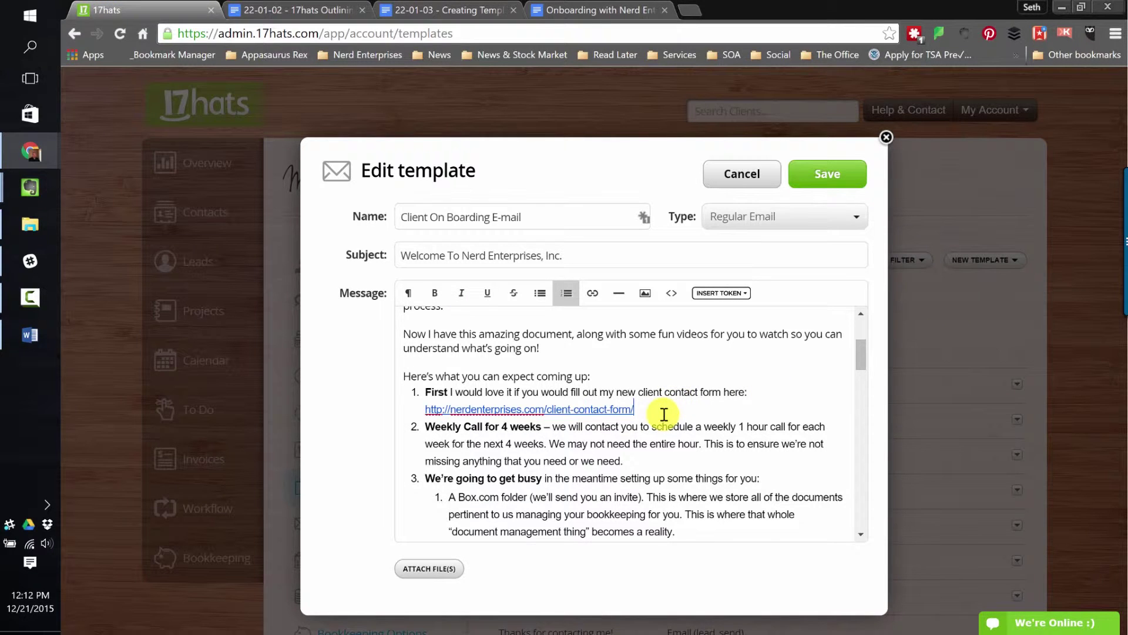
Step: Bring up the onboarding Google Doc to compare with the e-mail text
scroll(663, 413, "down", 2)
scroll(663, 413, "up", 2)
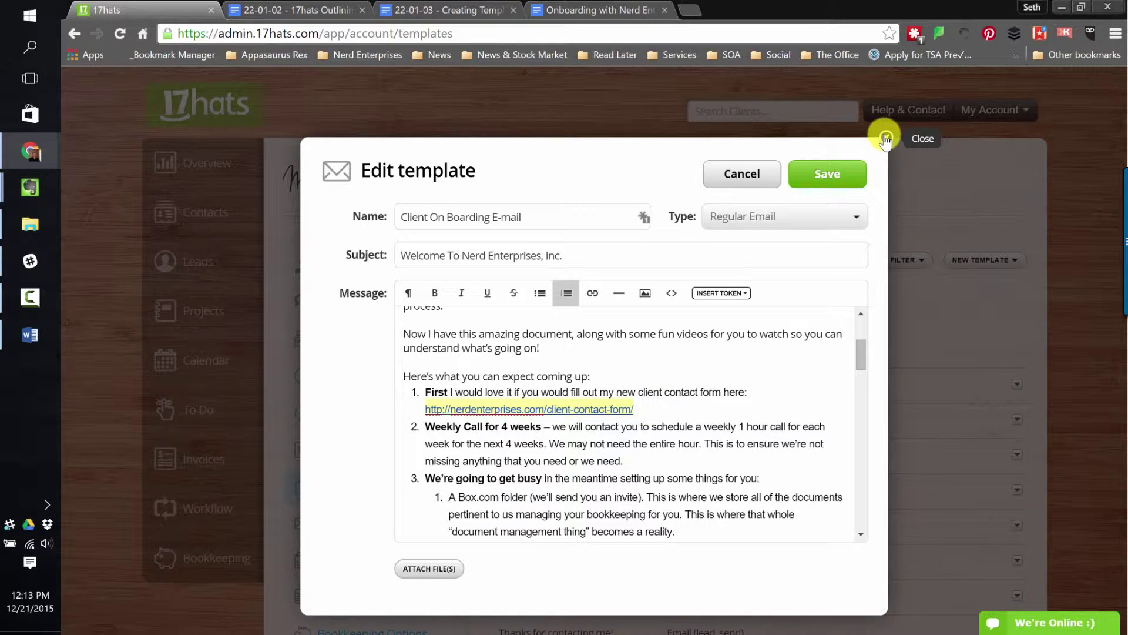
left_click(617, 12)
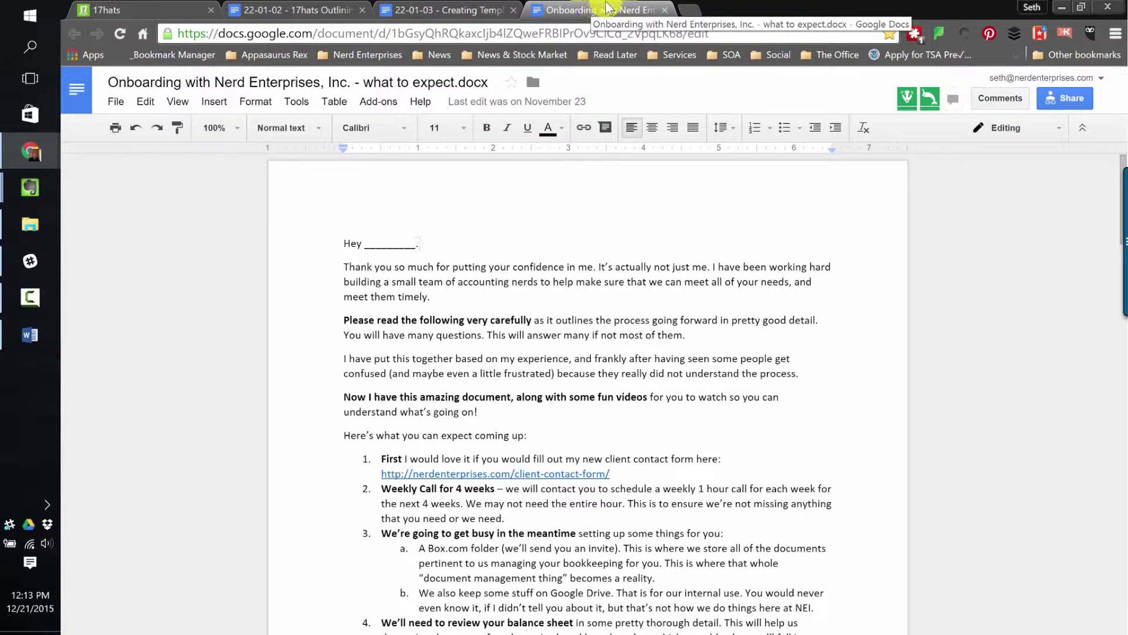
Step: Compare the onboarding Google Doc with the 17hats template editor
left_click(118, 13)
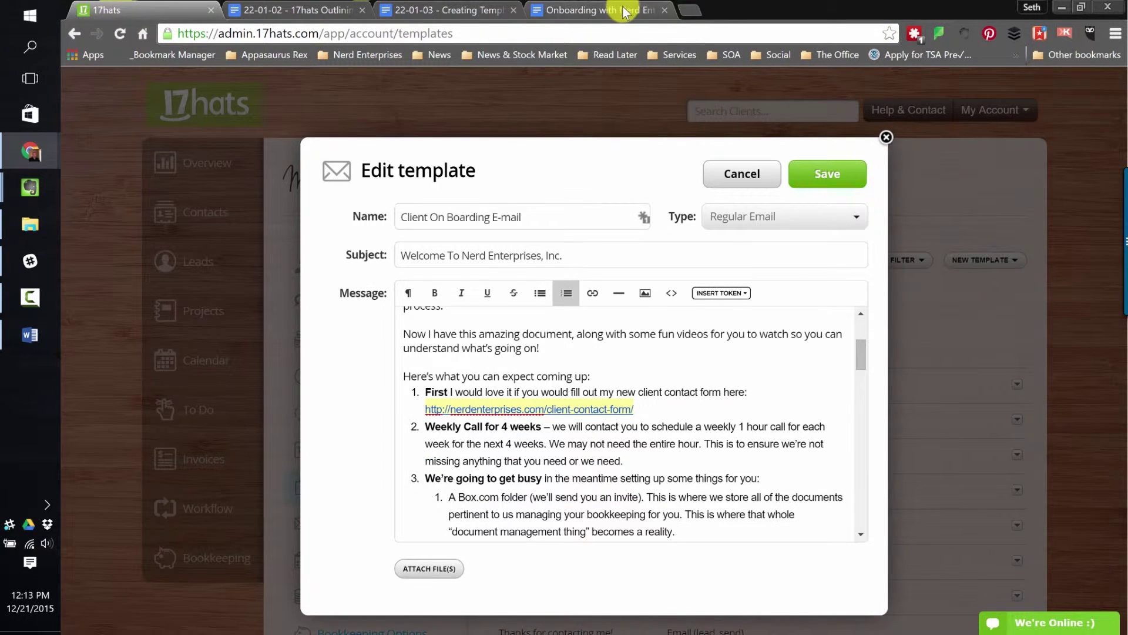
left_click(579, 11)
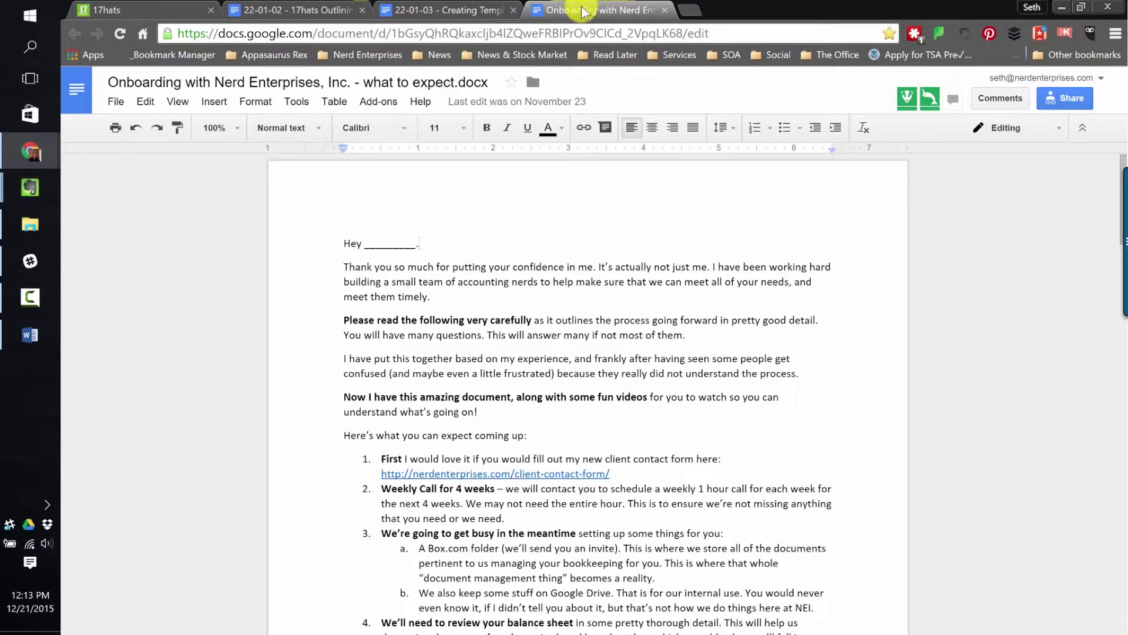
left_click_drag(579, 11, 587, 12)
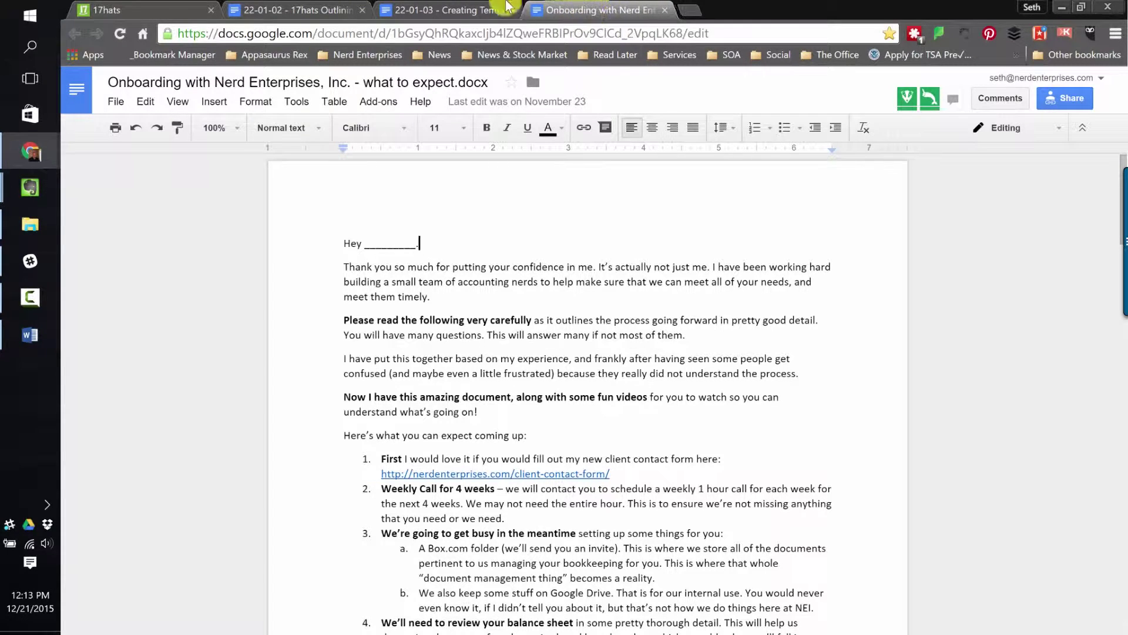
left_click(166, 9)
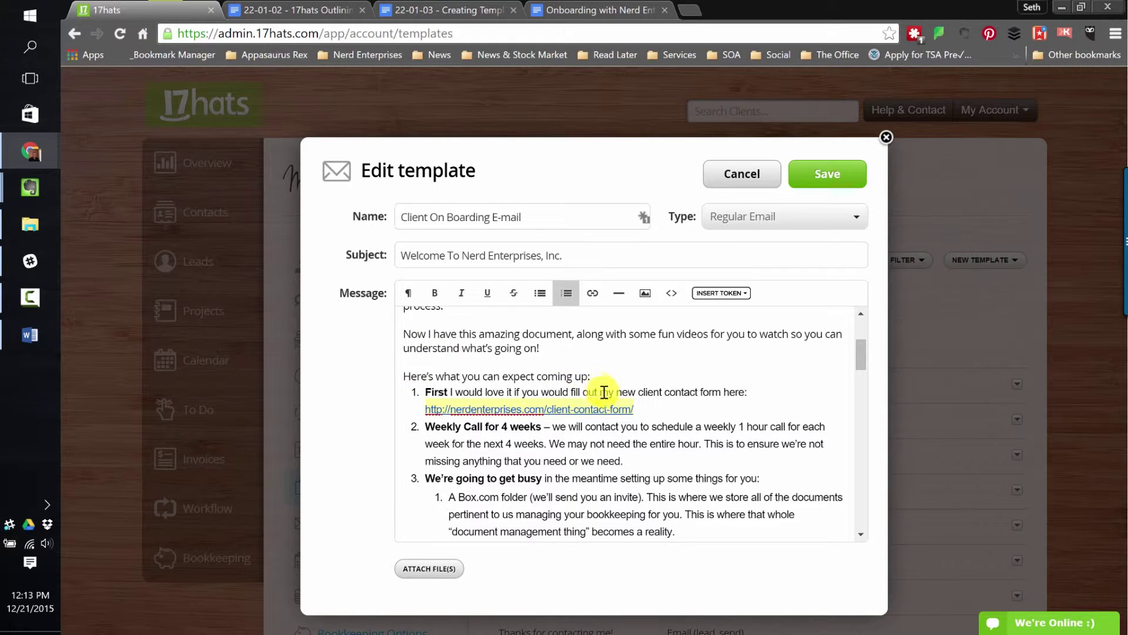
Step: Check the bold text, QuickBooks Online video link and 'Weekly Call for 4 weeks' heading
scroll(599, 390, "down", 2)
left_click(546, 402)
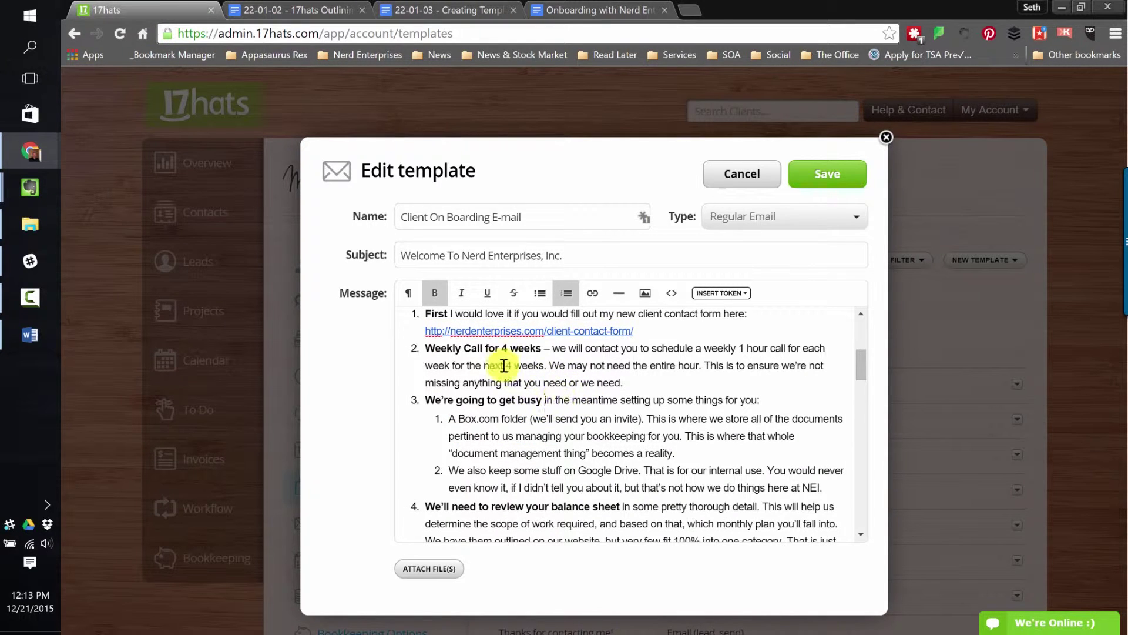
scroll(500, 379, "down", 4)
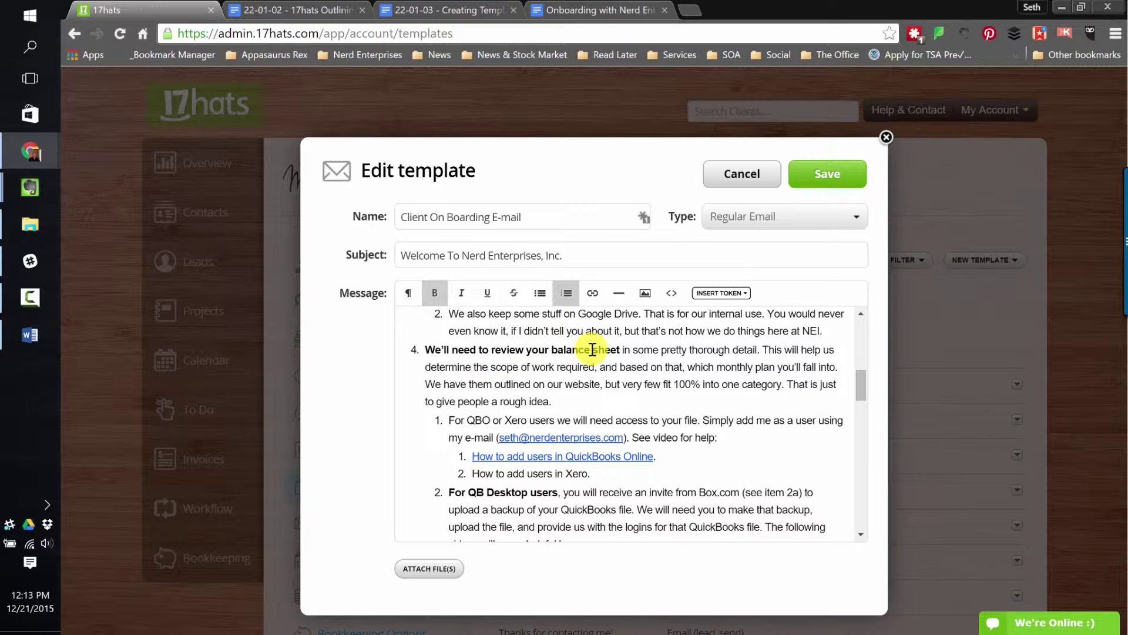
scroll(592, 349, "down", 2)
left_click(586, 378)
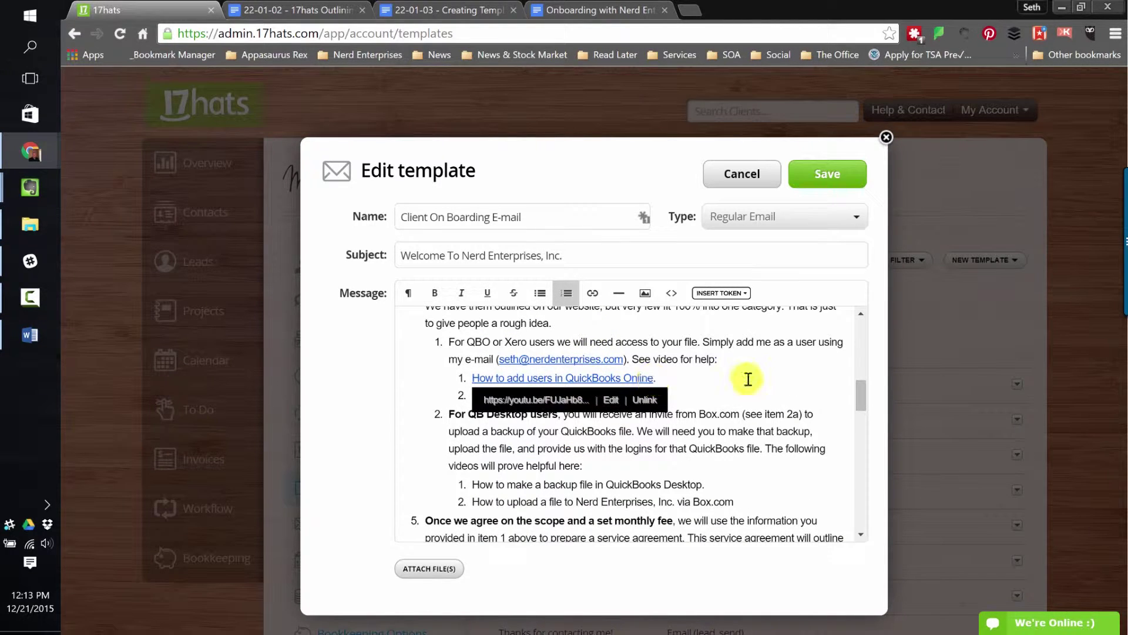
left_click(727, 382)
scroll(735, 382, "up", 4)
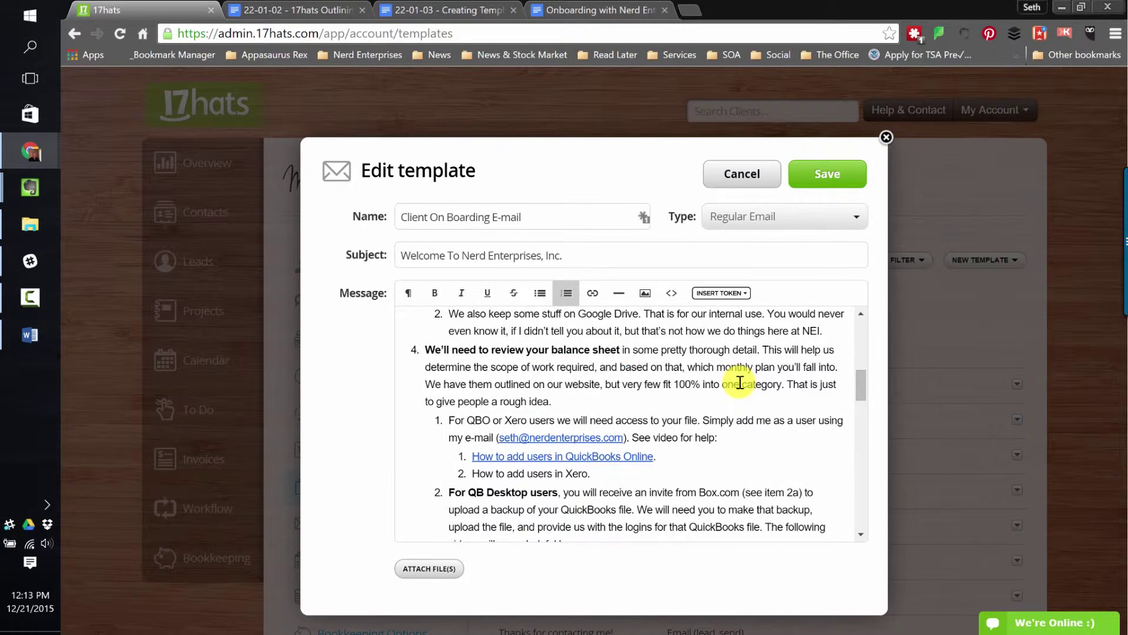
scroll(743, 379, "up", 2)
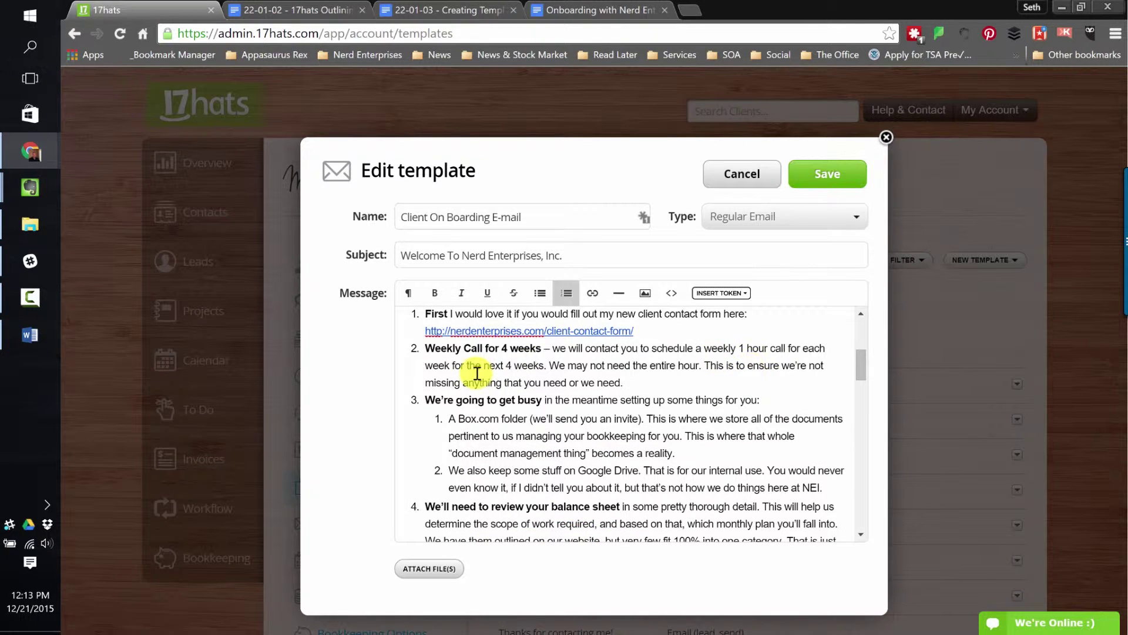
left_click(539, 348)
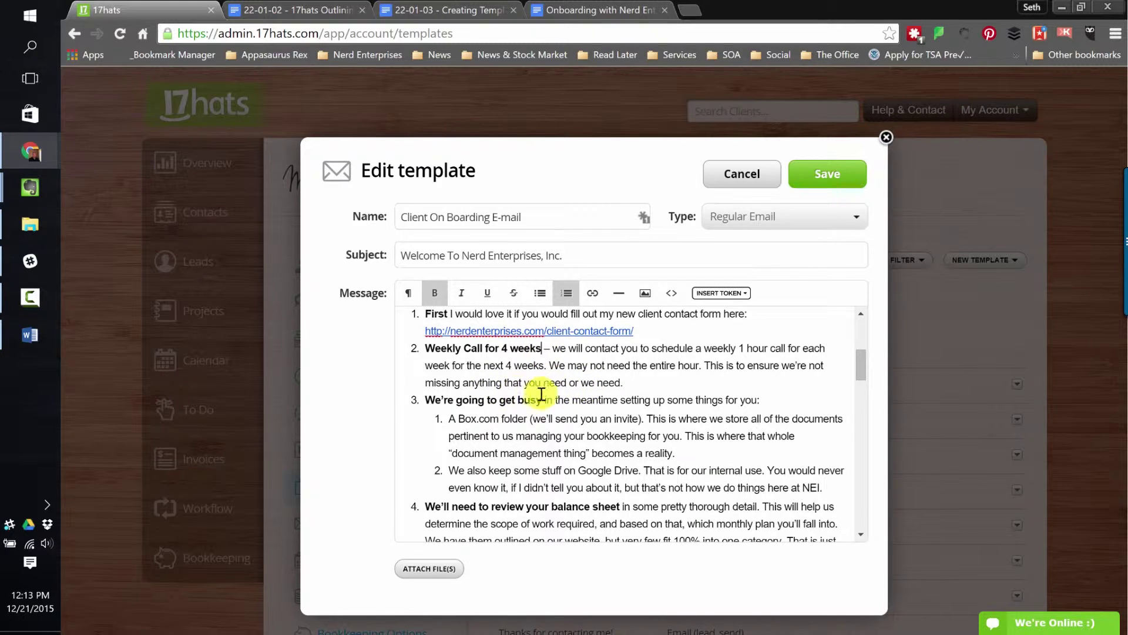
Step: Scroll through the rest of the message and save the Client On Boarding E-mail template
scroll(590, 390, "down", 4)
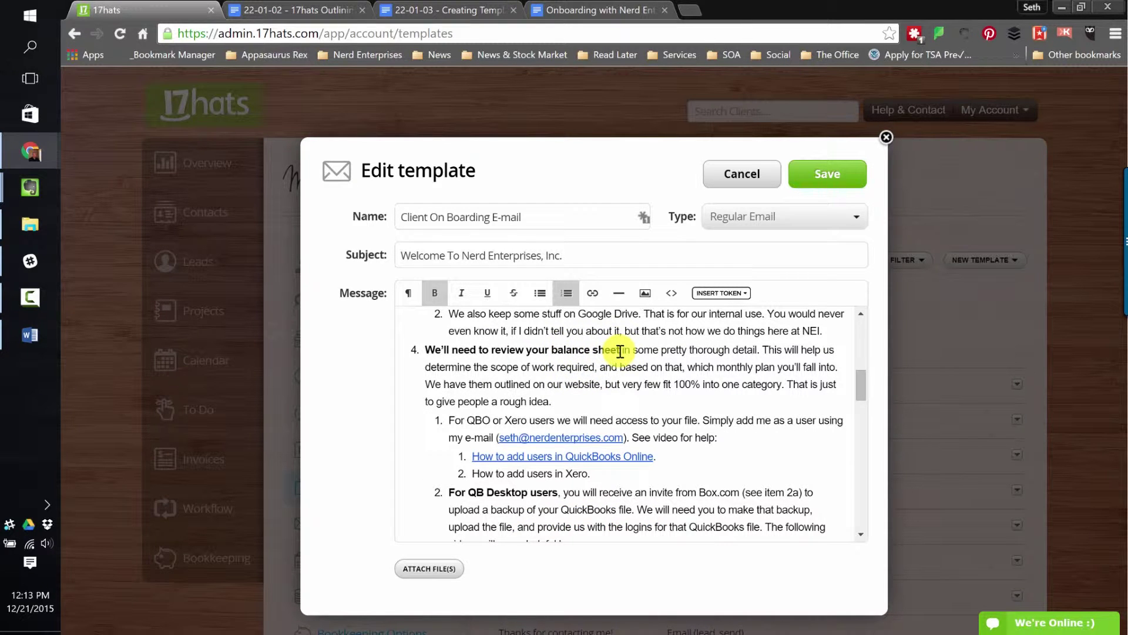
scroll(623, 352, "down", 2)
scroll(639, 357, "down", 2)
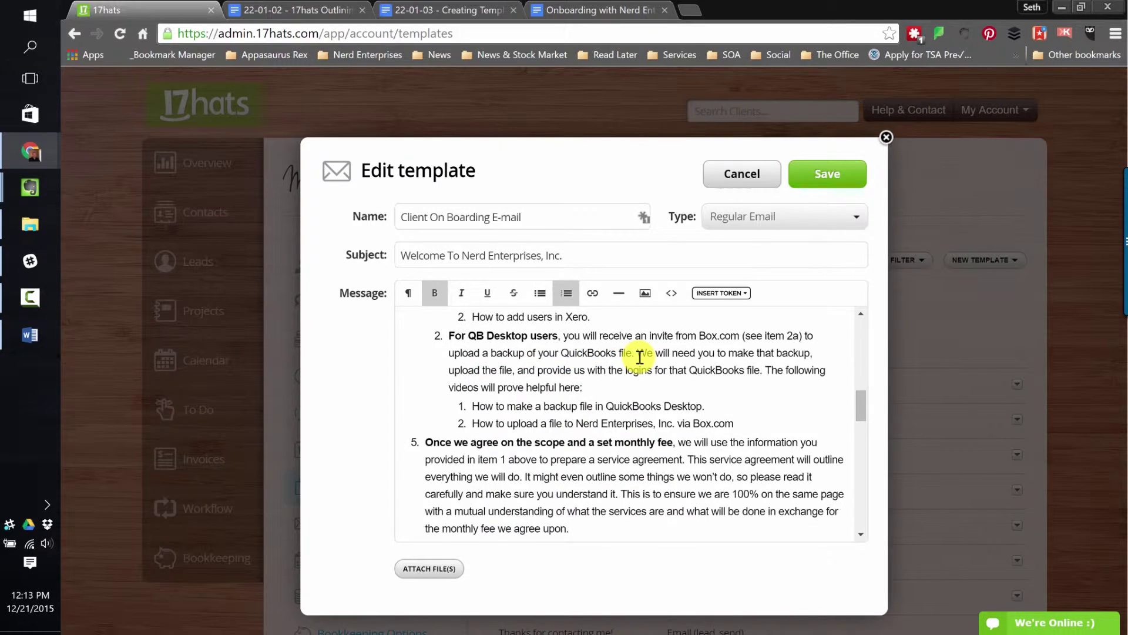
scroll(640, 358, "down", 14)
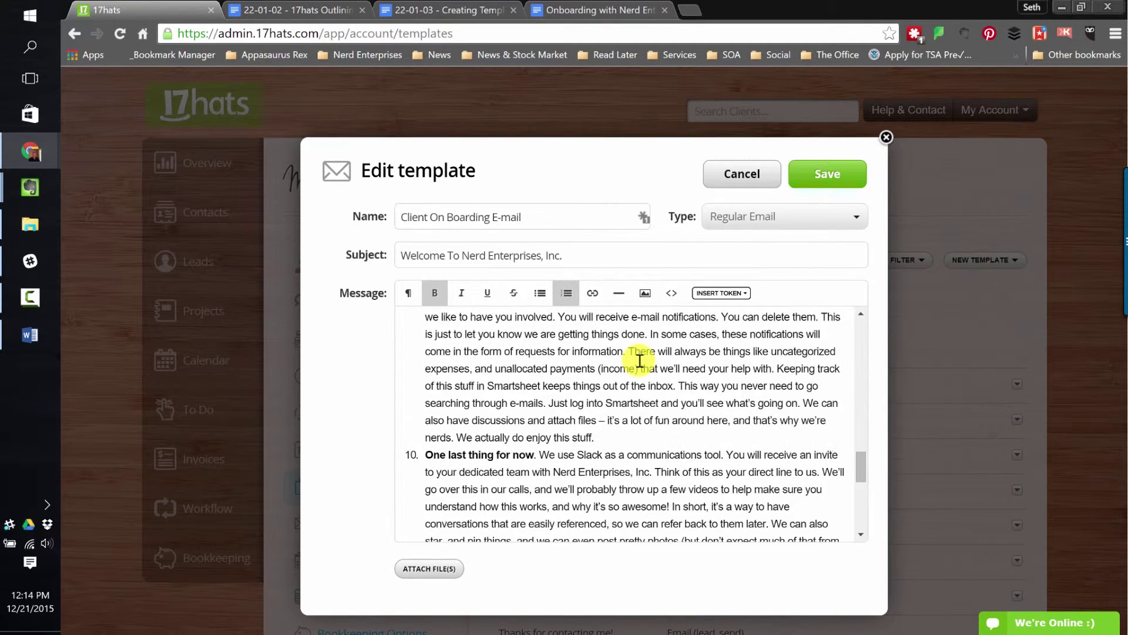
scroll(639, 360, "down", 2)
scroll(645, 394, "down", 4)
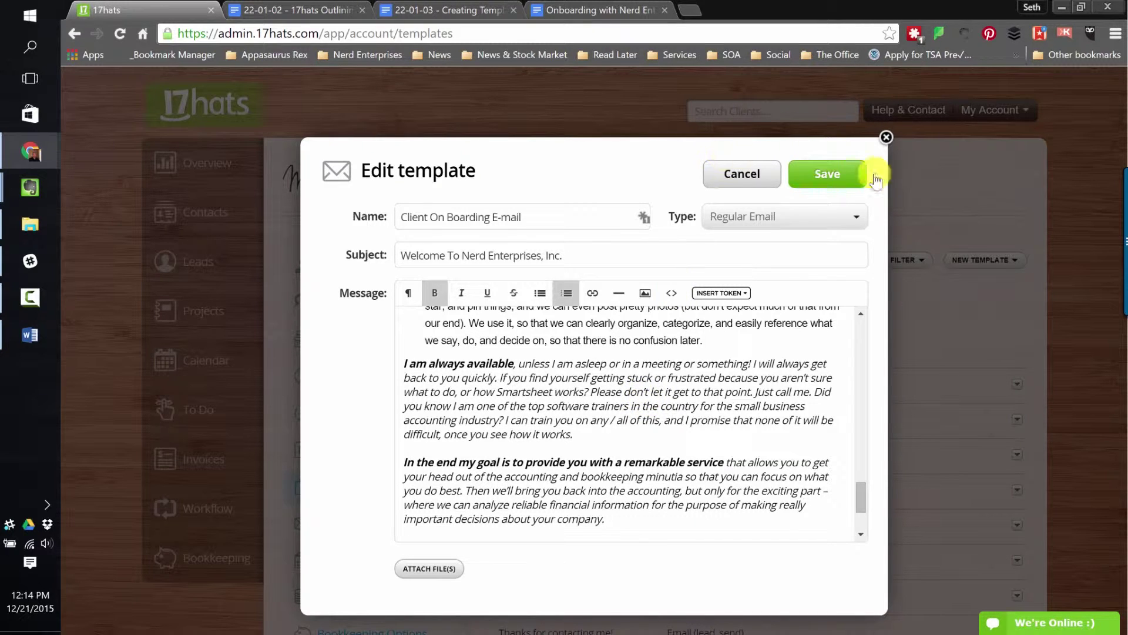
left_click(833, 178)
Step: Close the onboarding document and highlight New Client Questionnaire in the planning list
left_click(602, 11)
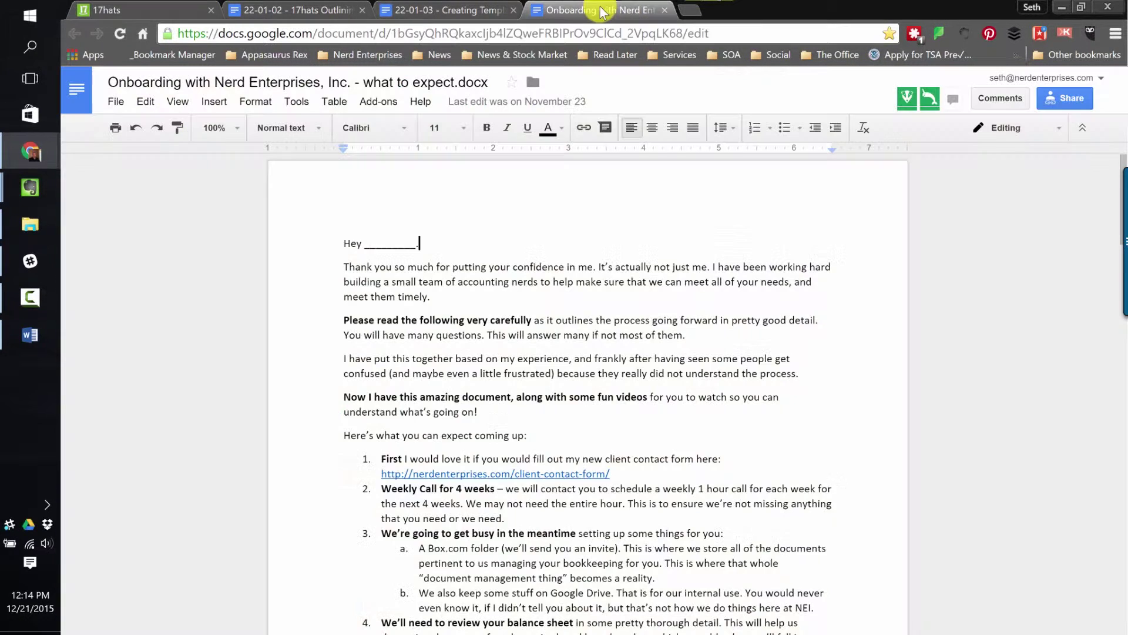
left_click(665, 10)
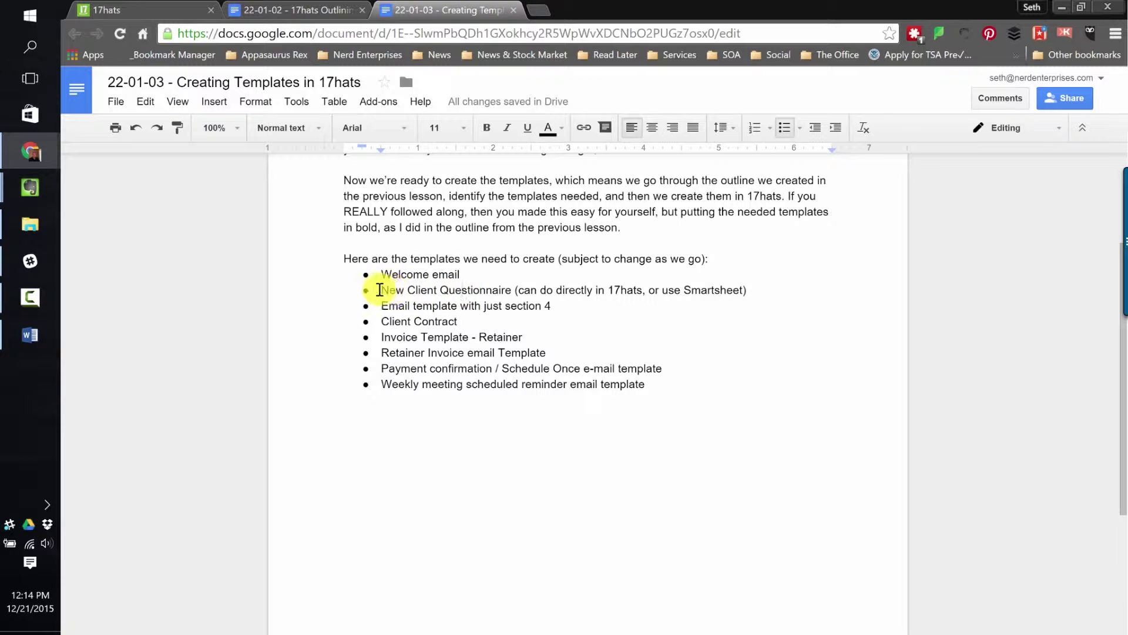
left_click_drag(381, 290, 753, 291)
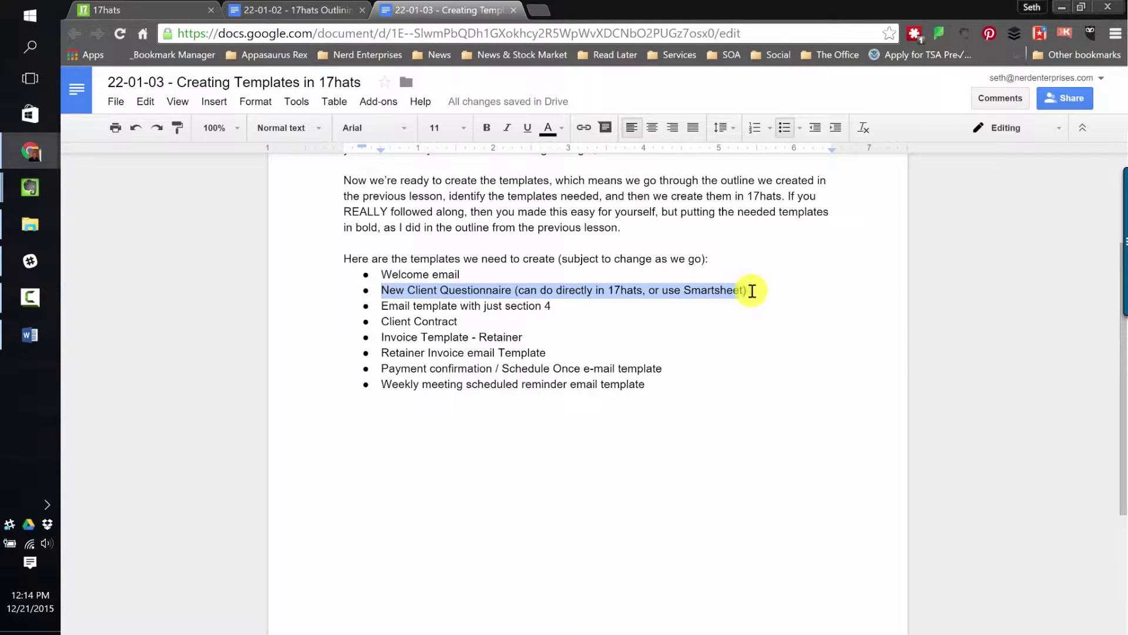
left_click(156, 8)
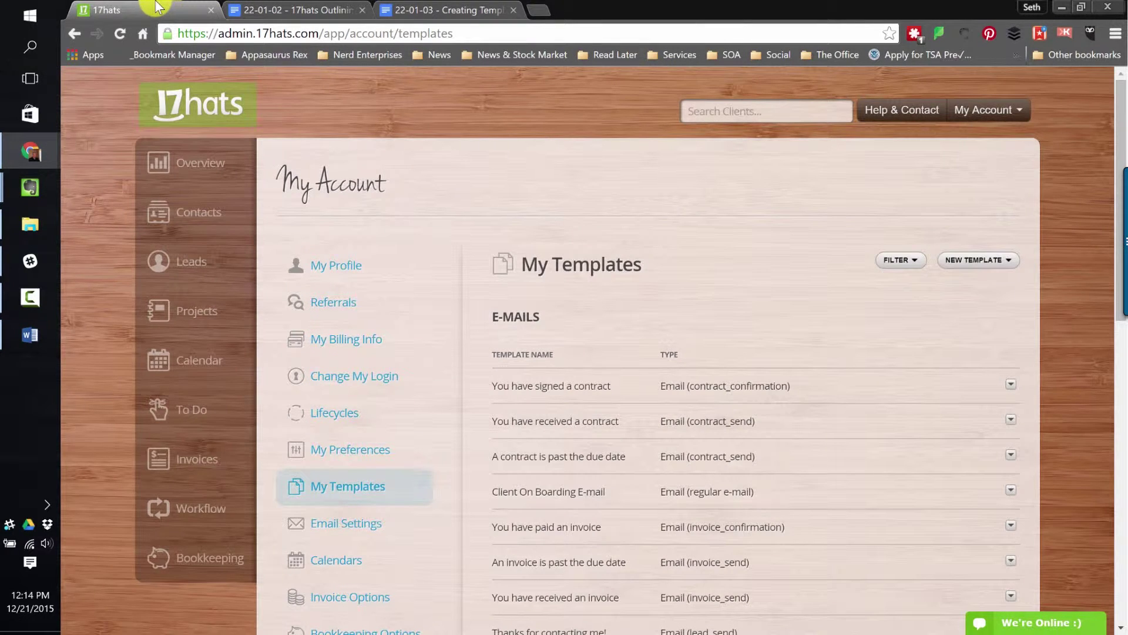
left_click(1006, 274)
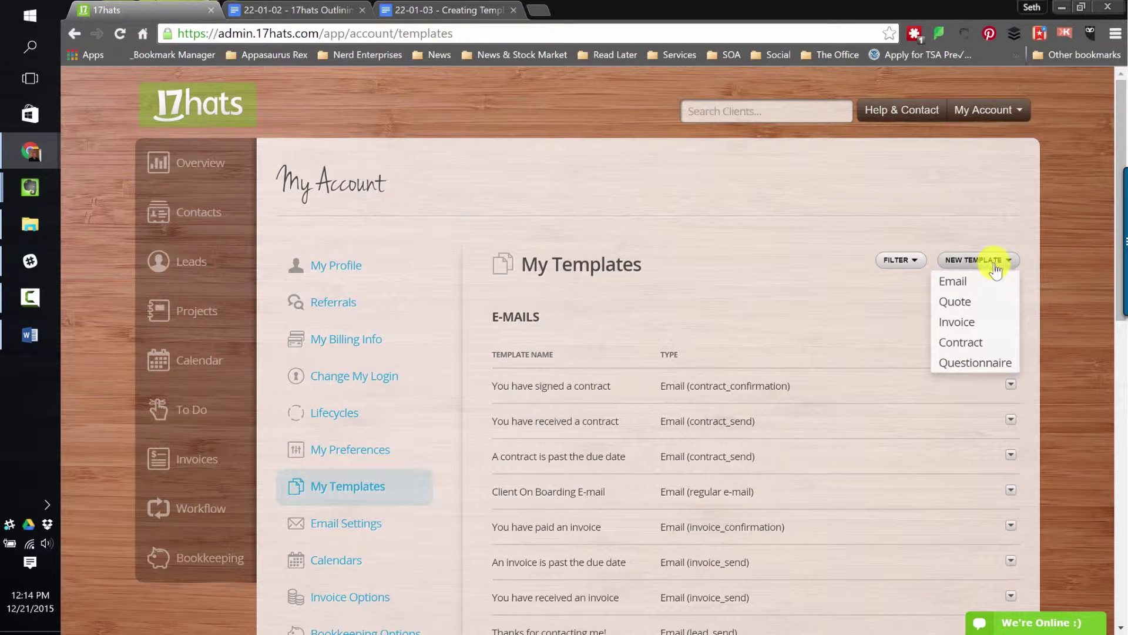
left_click(967, 364)
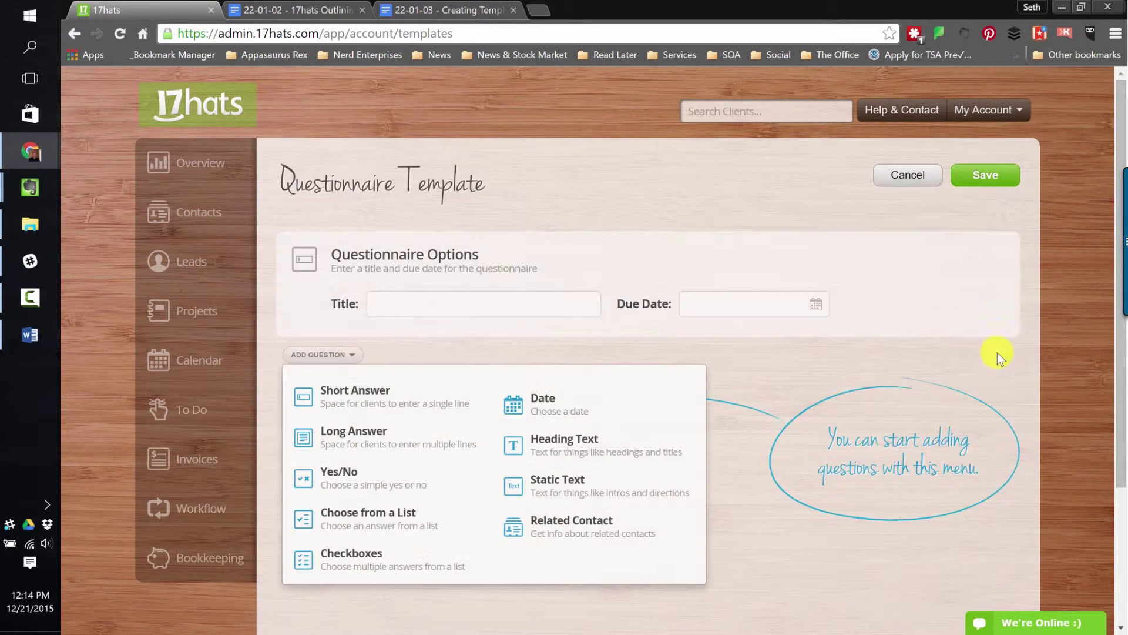
left_click(397, 307)
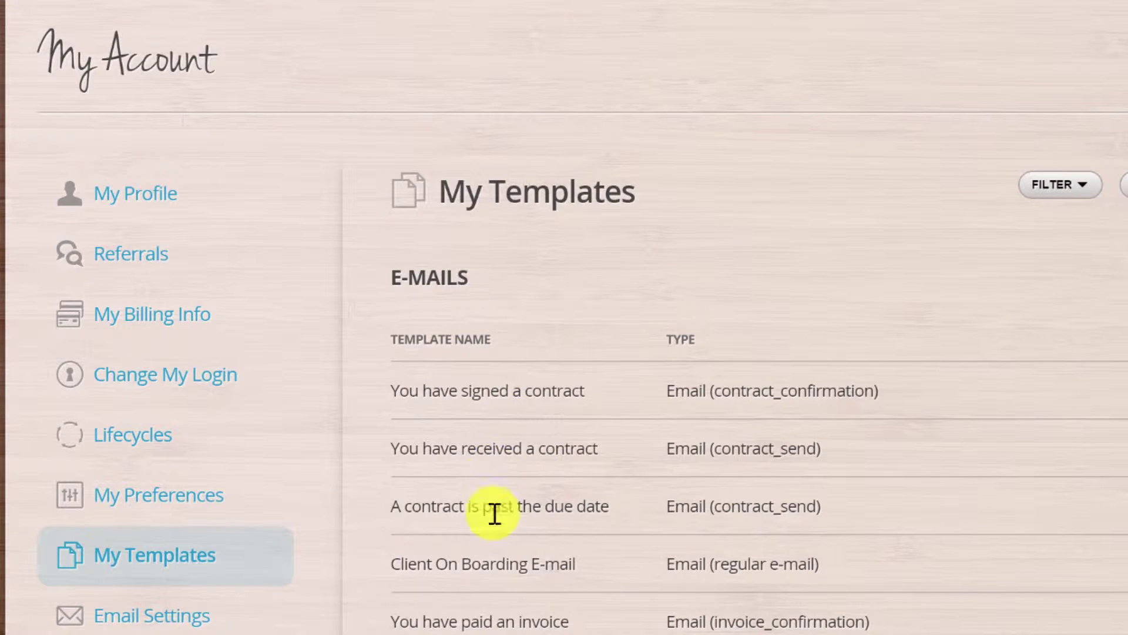
Step: Change the Client On Boarding E-mail template's type to Questionnaire Email and review its message
left_click(463, 564)
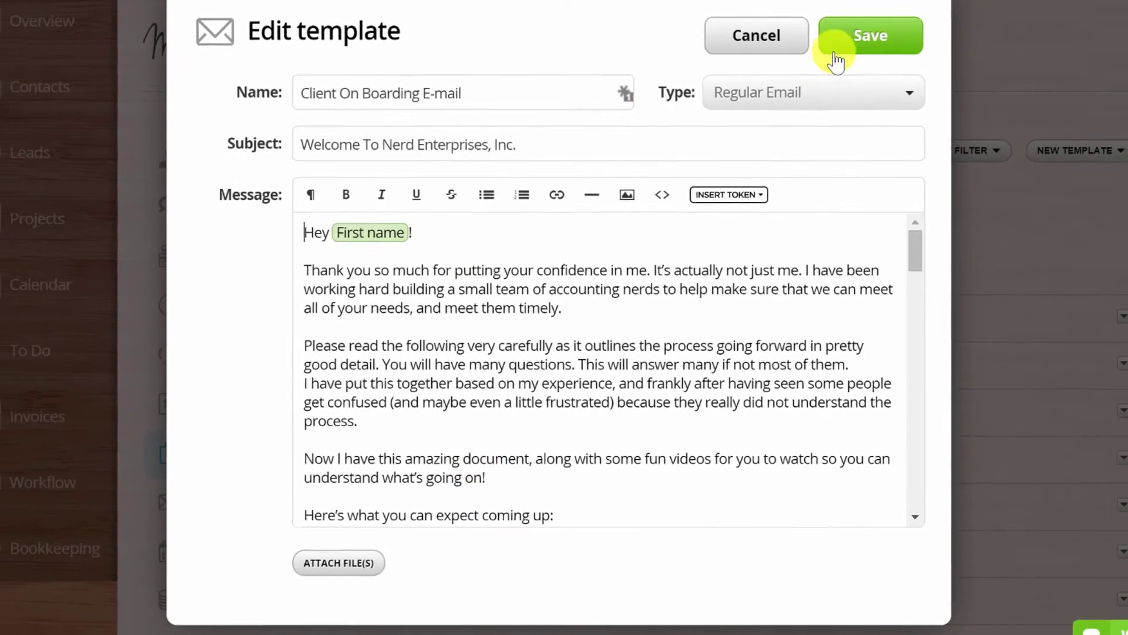
left_click(796, 94)
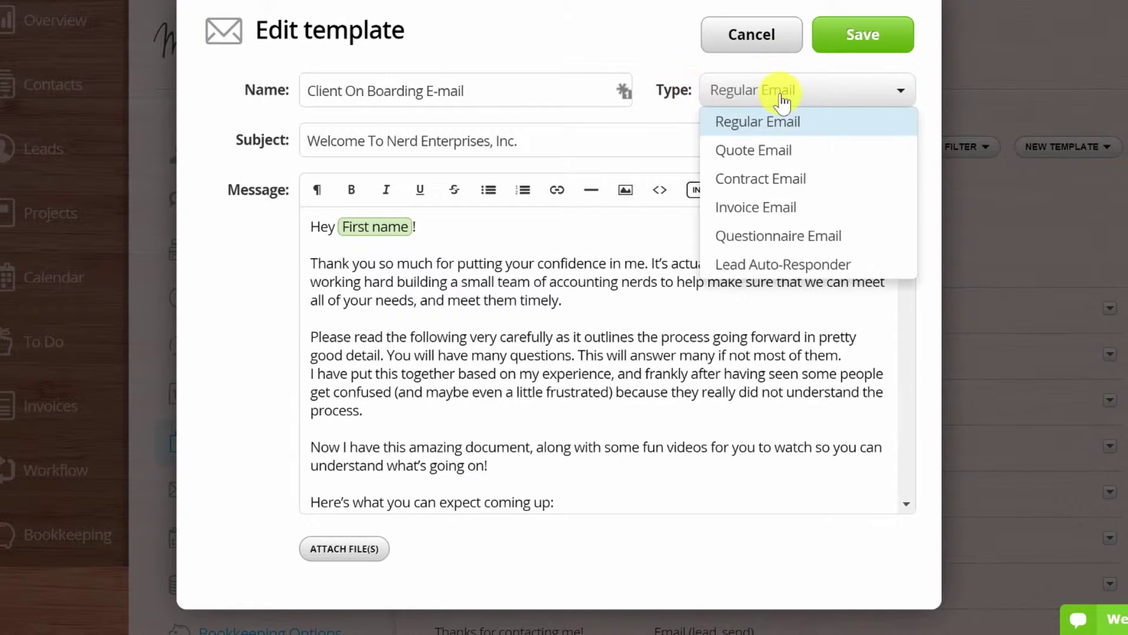
left_click(782, 238)
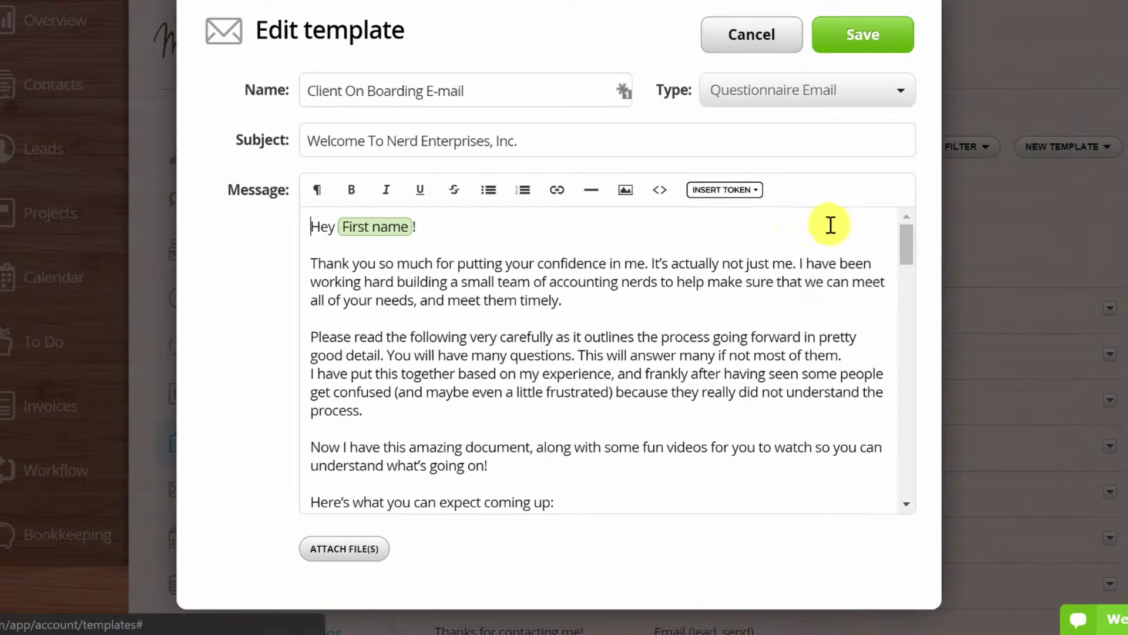
left_click(468, 231)
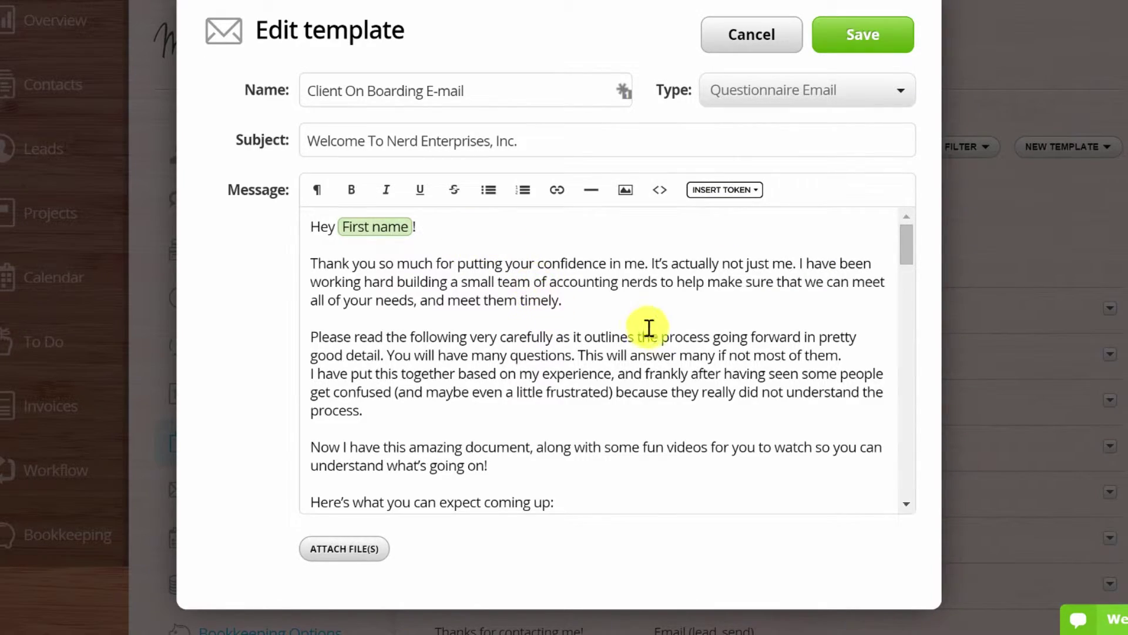
scroll(646, 323, "down", 15)
scroll(645, 347, "down", 10)
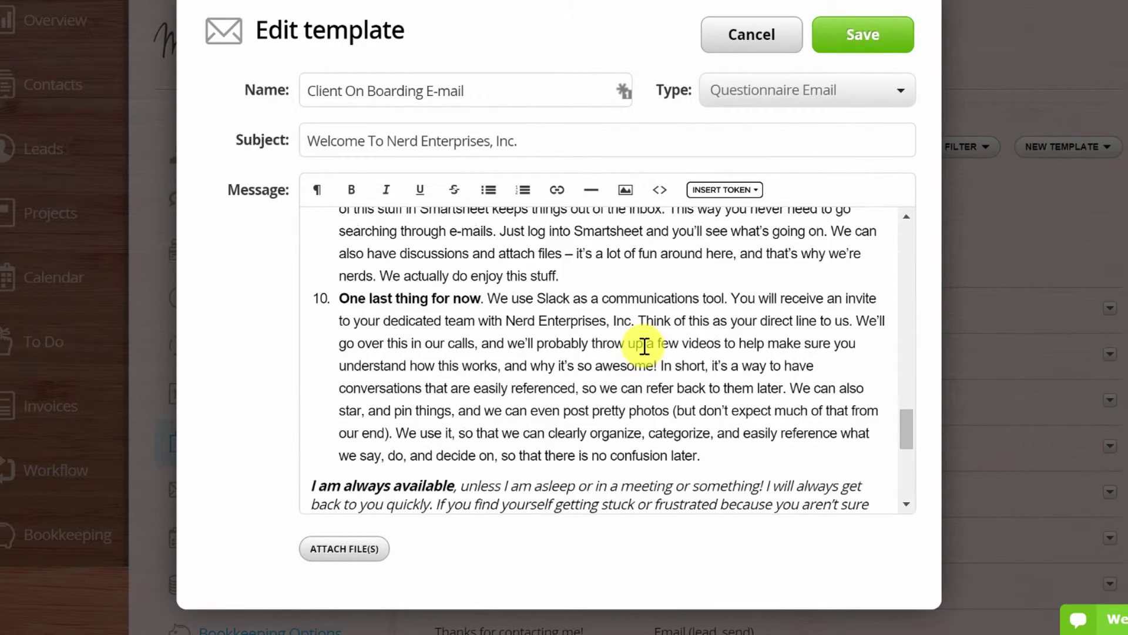
scroll(645, 348, "up", 2)
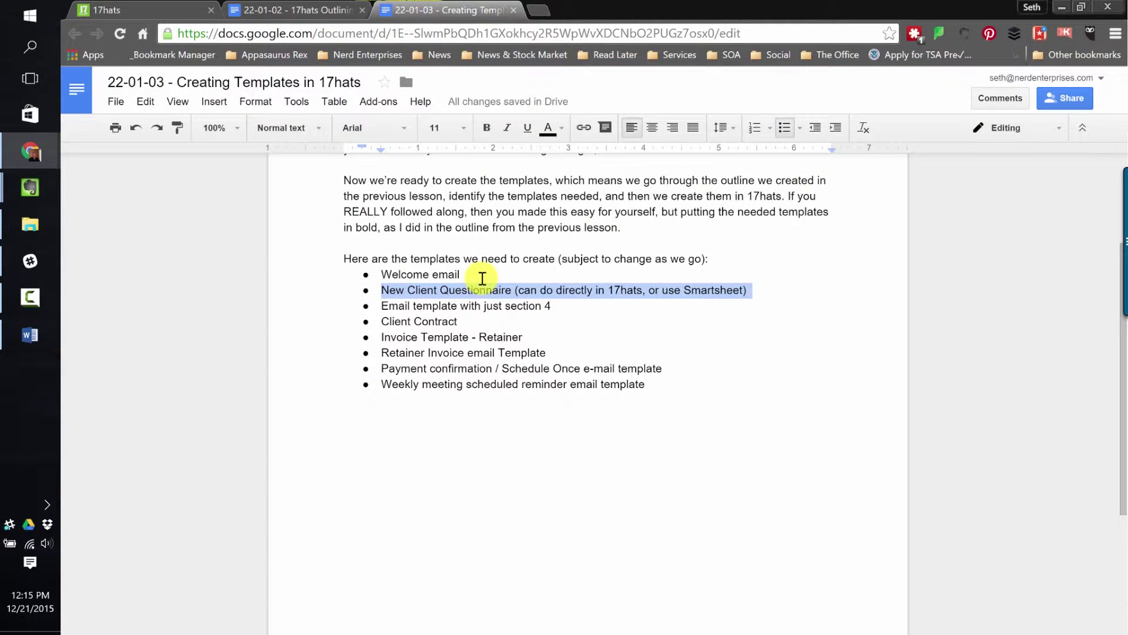
Step: Highlight 'Email template with just section 4' in the planning doc, then return to 17hats
left_click(462, 306)
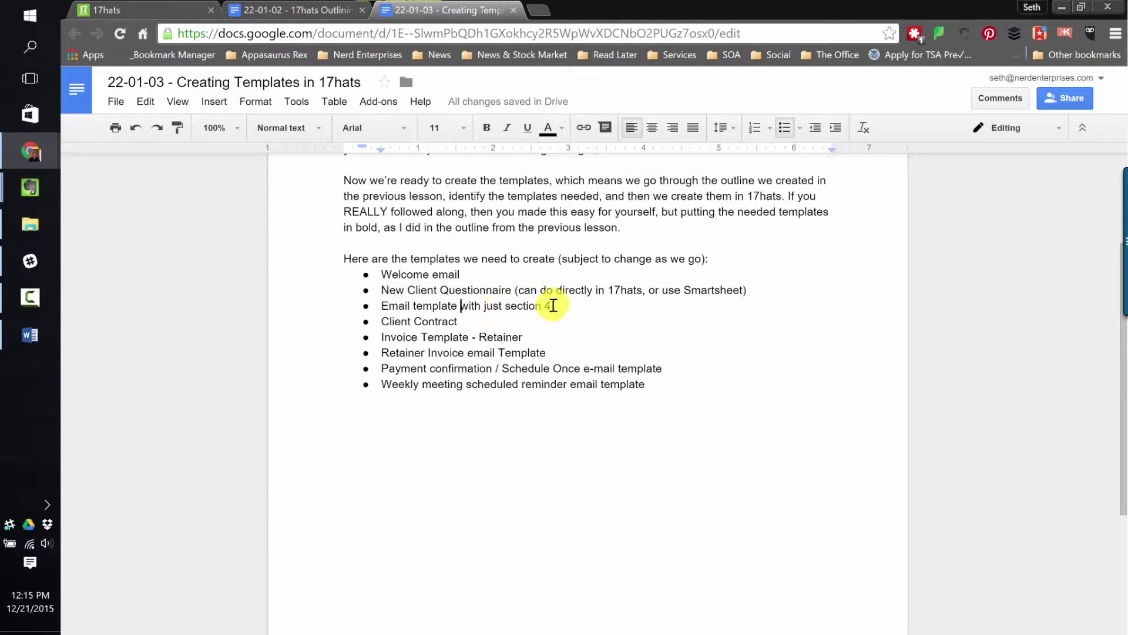
left_click_drag(563, 306, 383, 306)
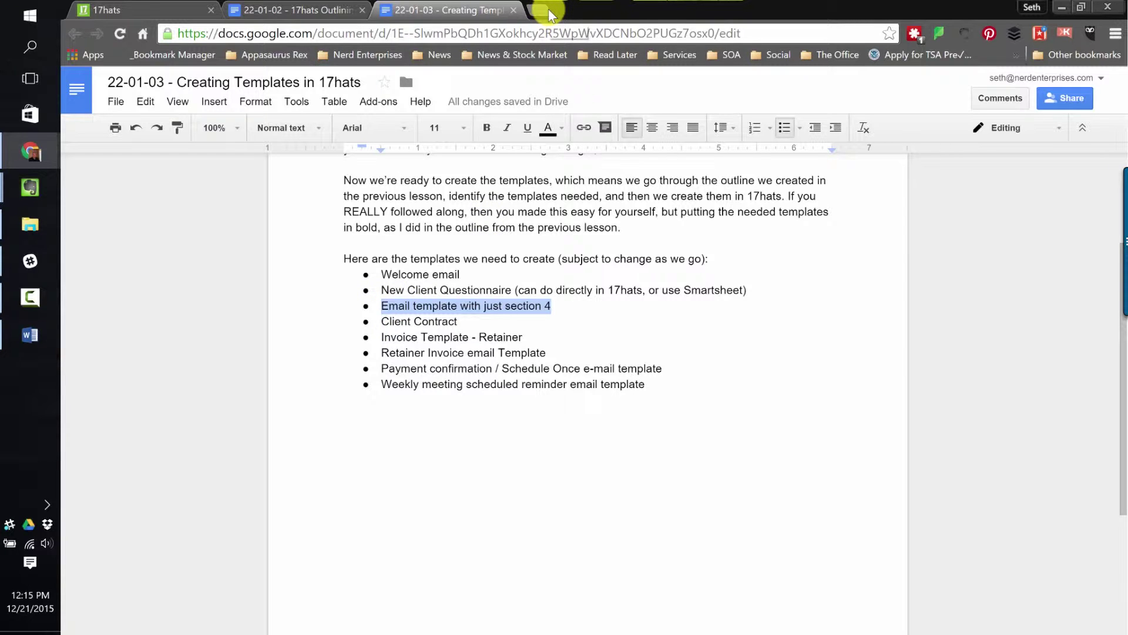
left_click(191, 10)
scroll(805, 388, "down", 3)
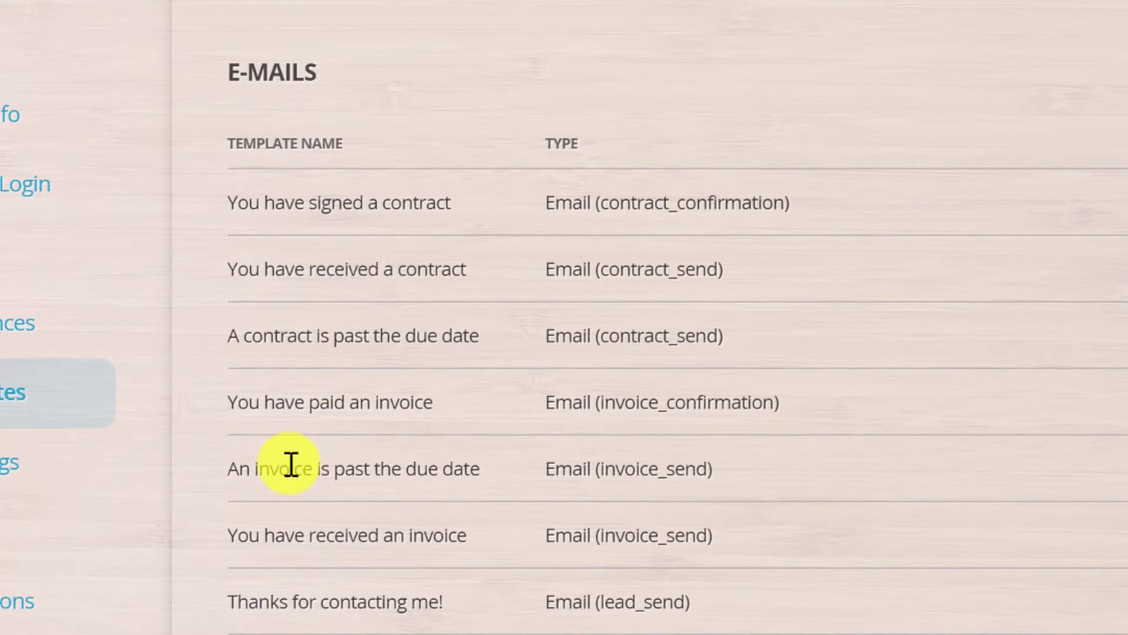
scroll(291, 464, "down", 3)
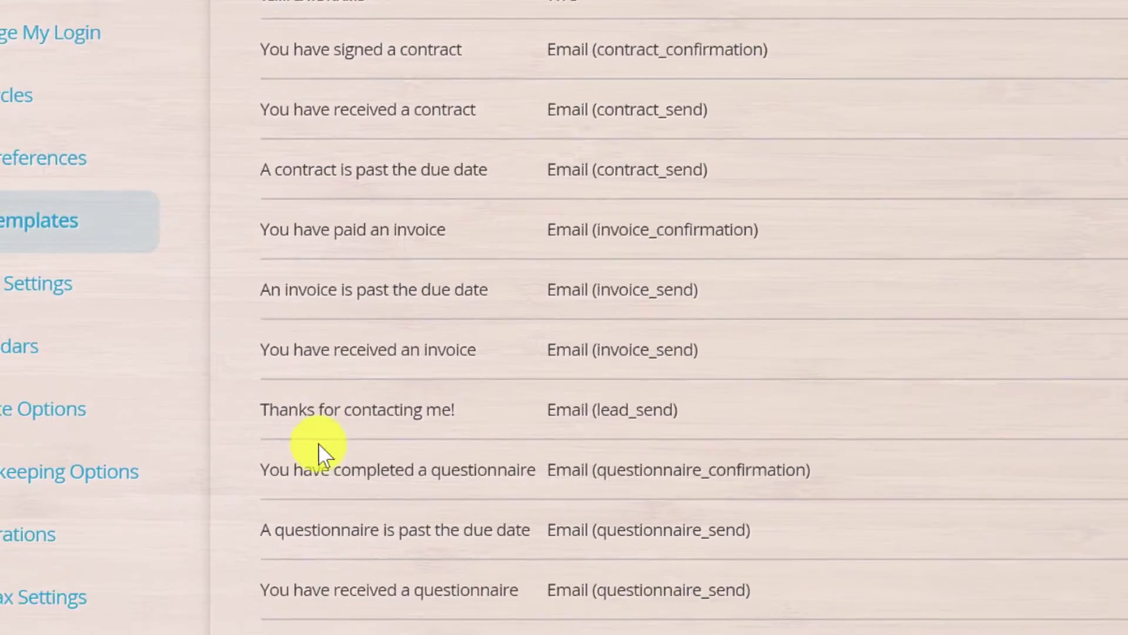
left_click(371, 556)
scroll(495, 400, "down", 4)
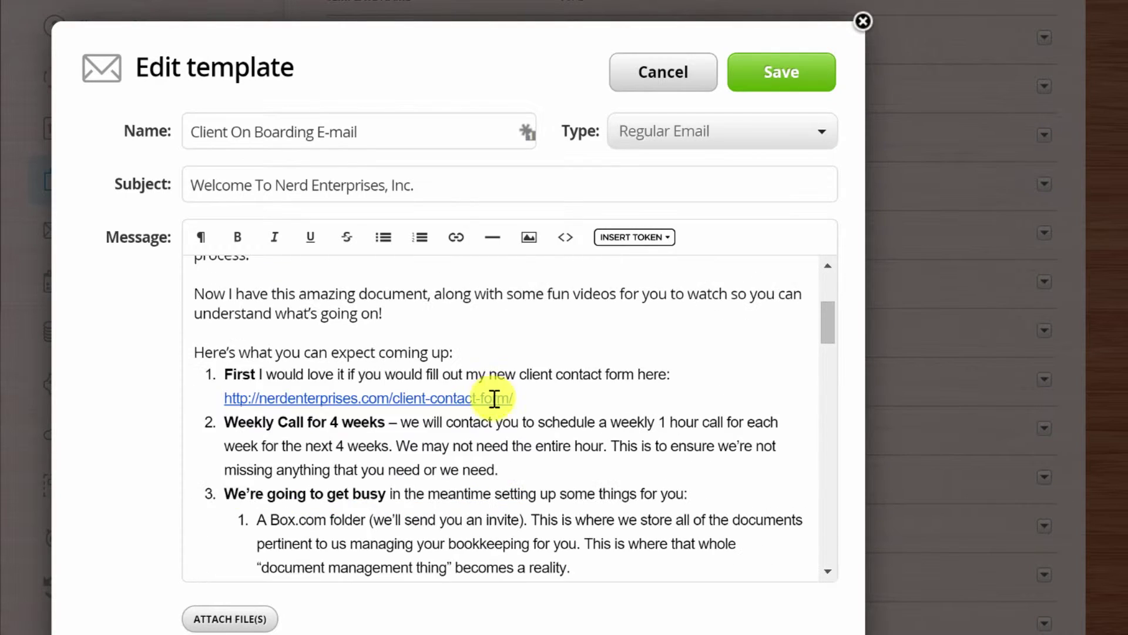
scroll(412, 405, "down", 5)
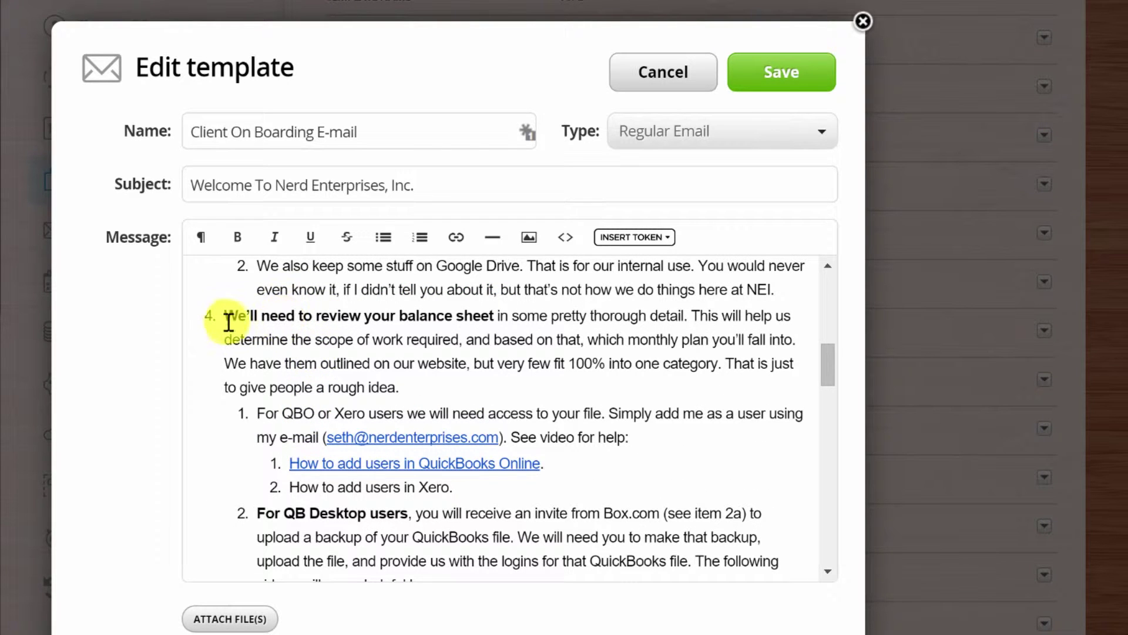
left_click_drag(228, 321, 497, 319)
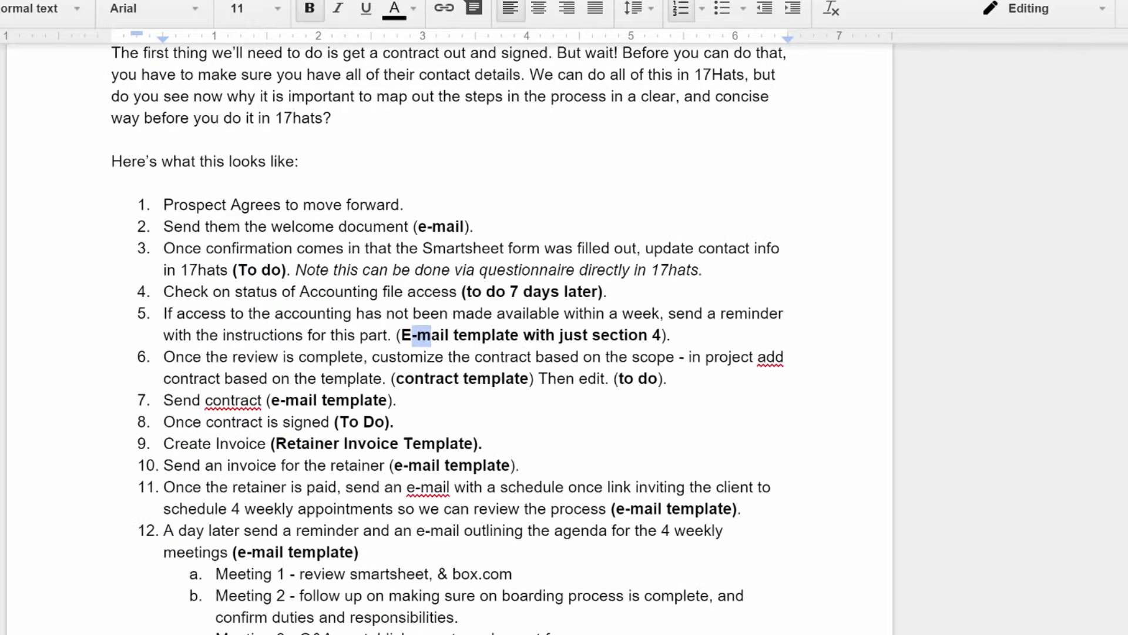
scroll(364, 304, "down", 2)
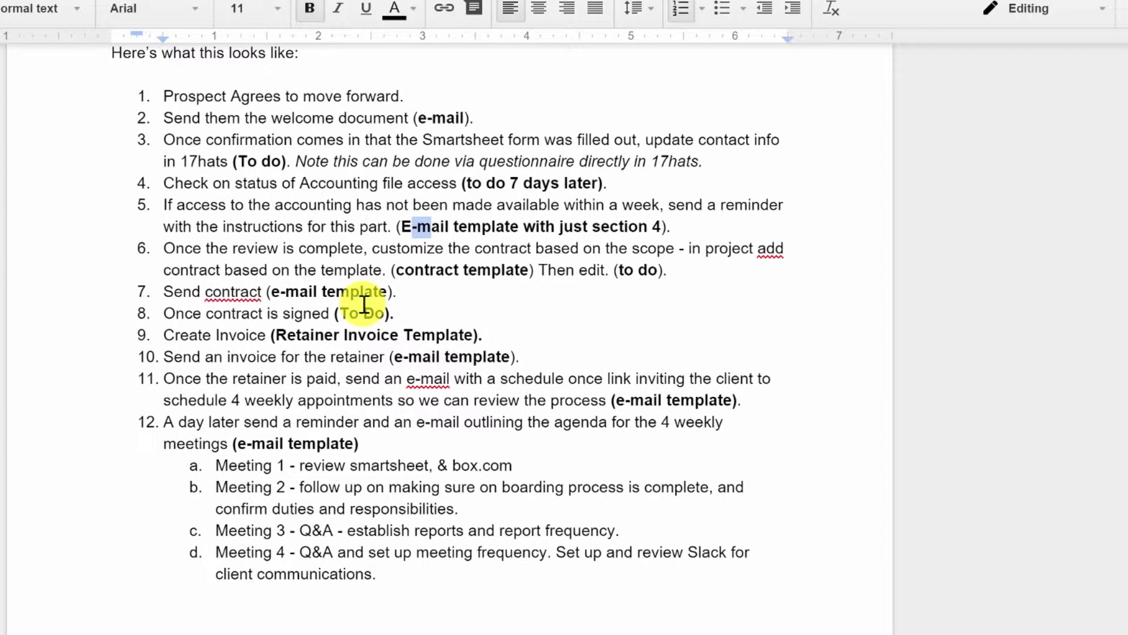
left_click(244, 204)
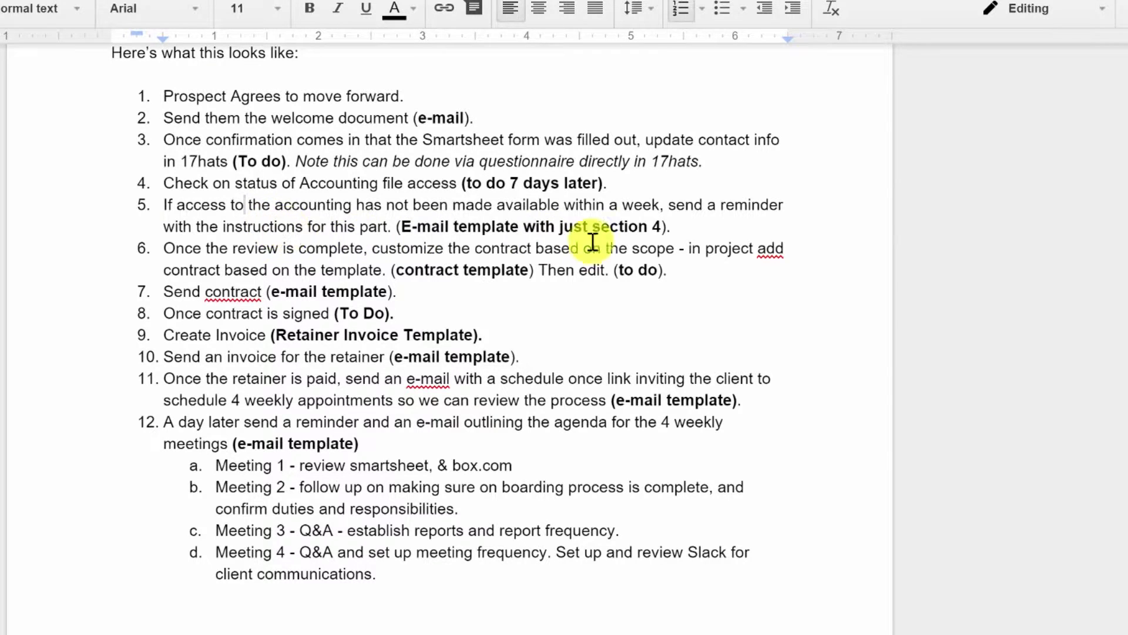
left_click(683, 227)
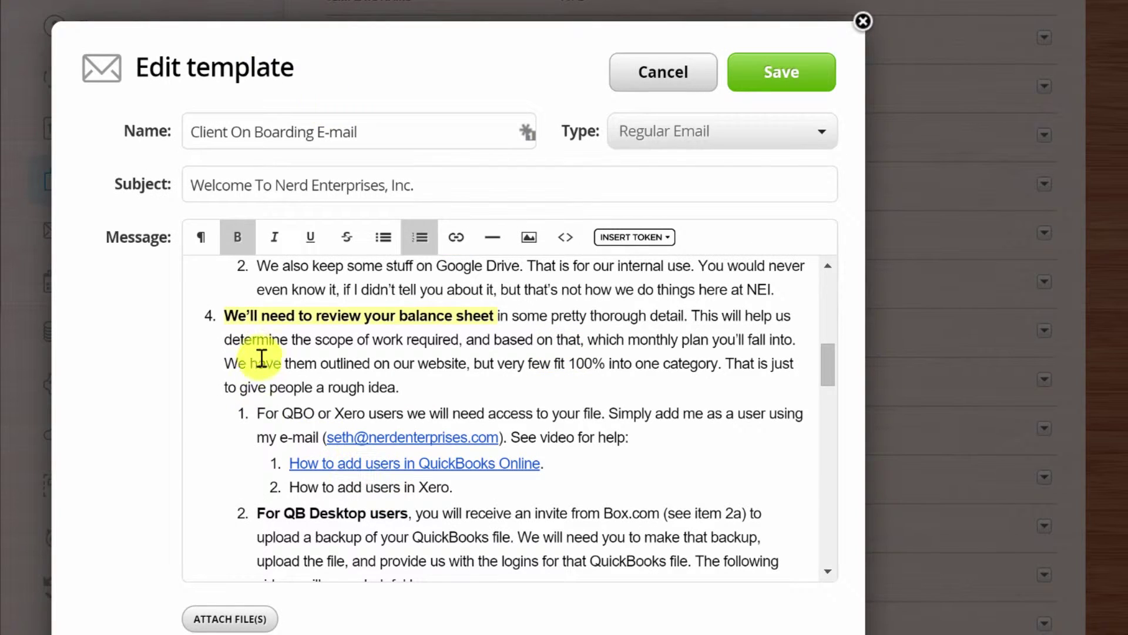
left_click(238, 317)
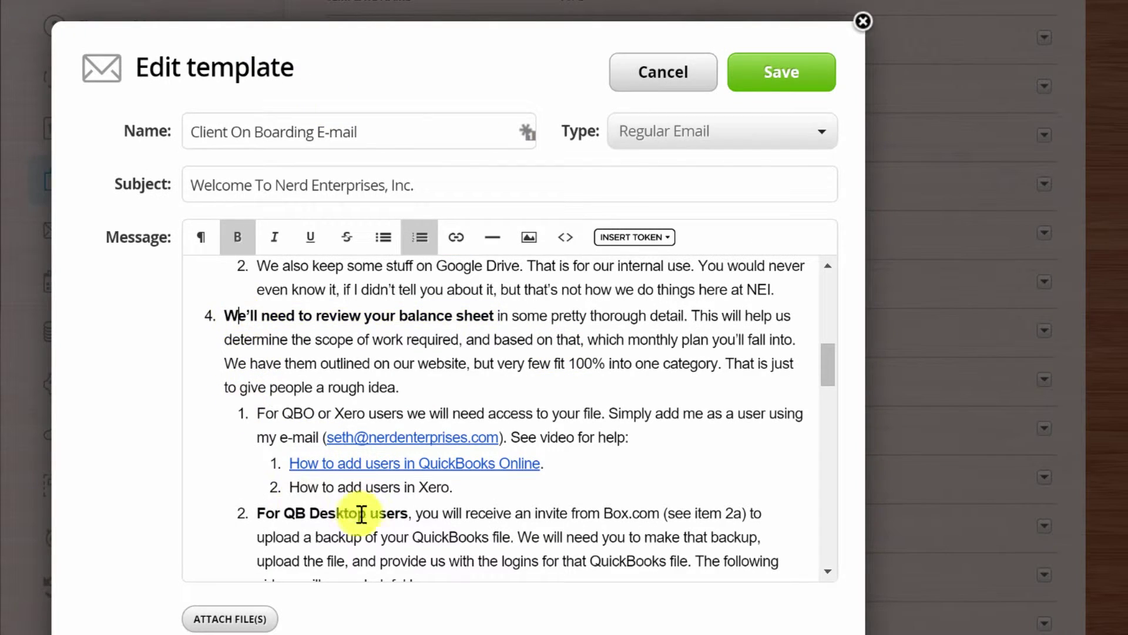
left_click_drag(456, 488, 213, 316)
key("ctrl+c")
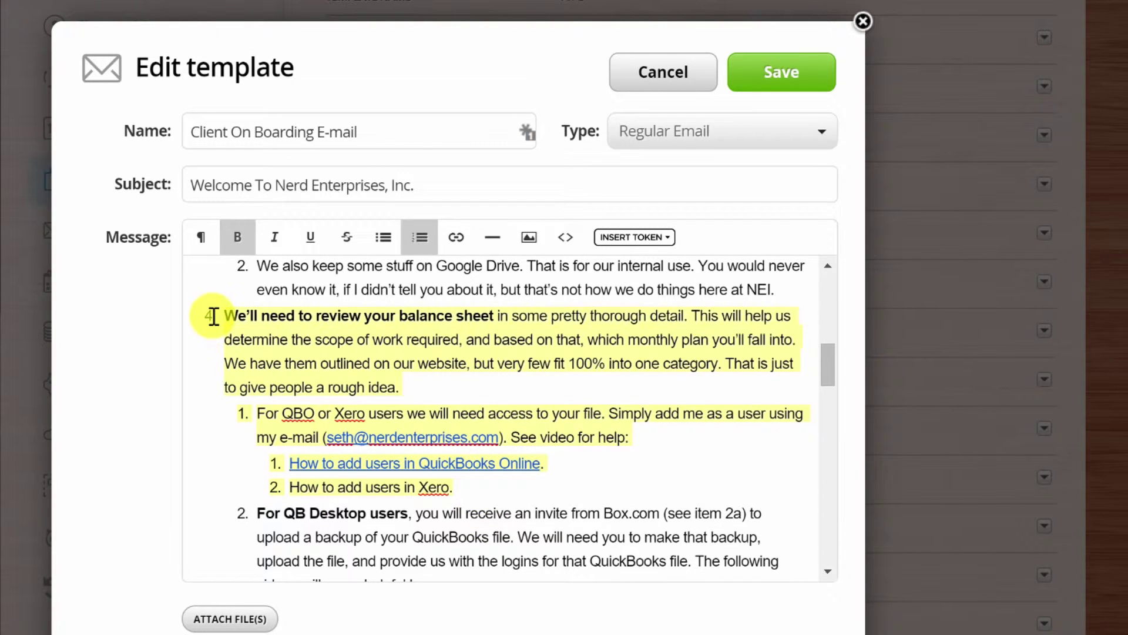
left_click(863, 25)
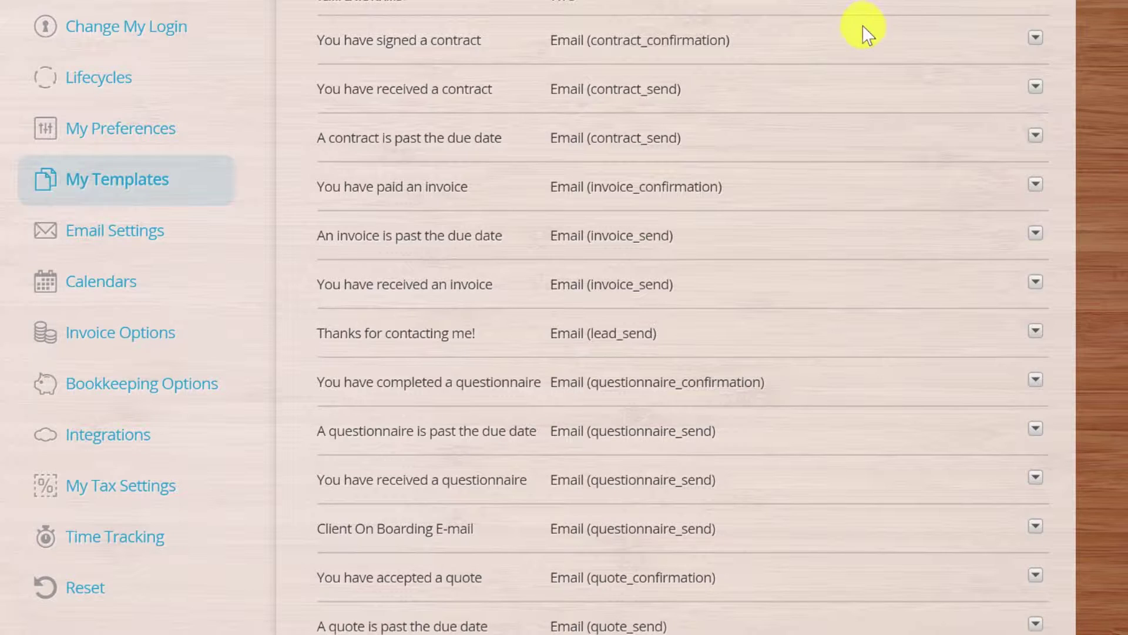
scroll(927, 126, "up", 5)
Step: Create a new e-mail template named 'Accounting Access Reminder'
left_click(986, 209)
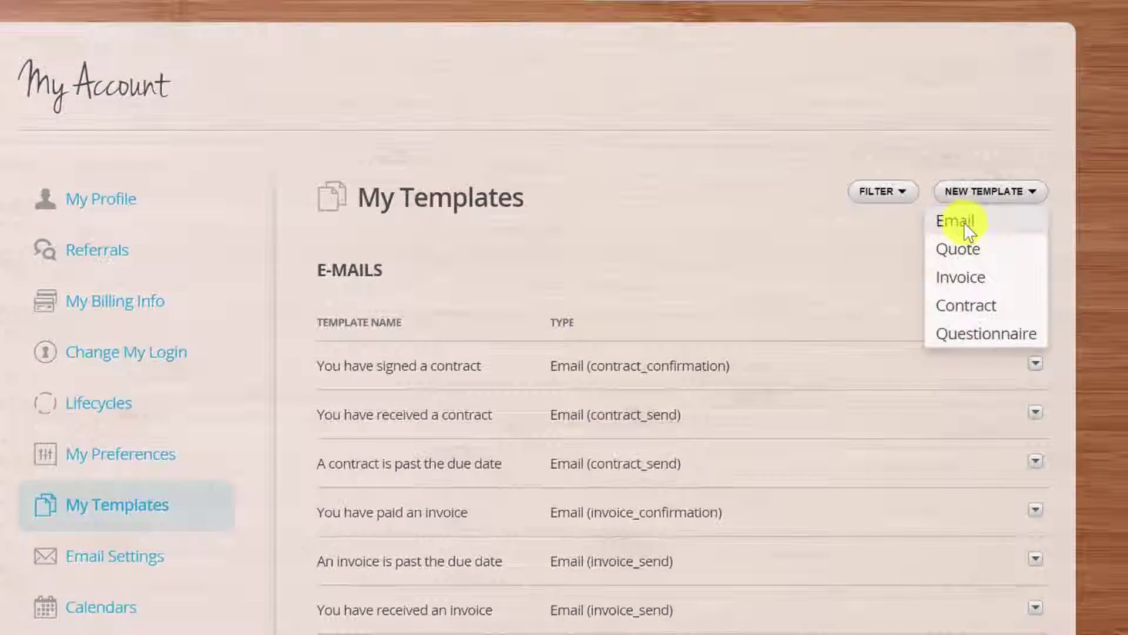
left_click(961, 219)
left_click(247, 125)
type("Ad")
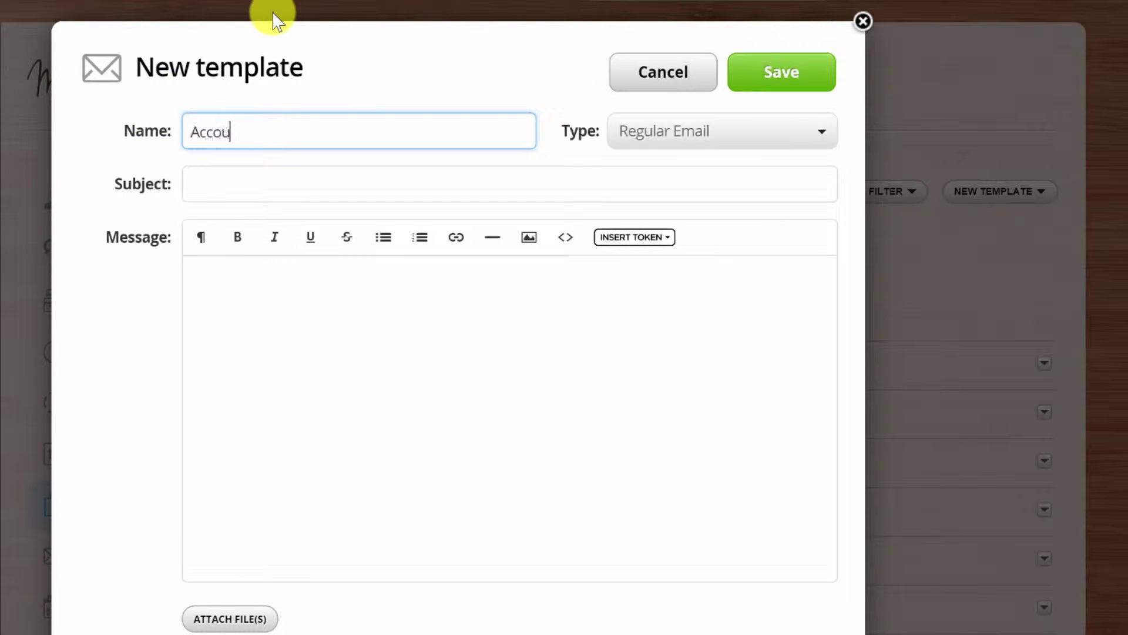
type("couting A")
key("BackSpace")
key("BackSpace")
key("BackSpace")
key("BackSpace")
key("BackSpace")
key("BackSpace")
type("nting Access Reminder")
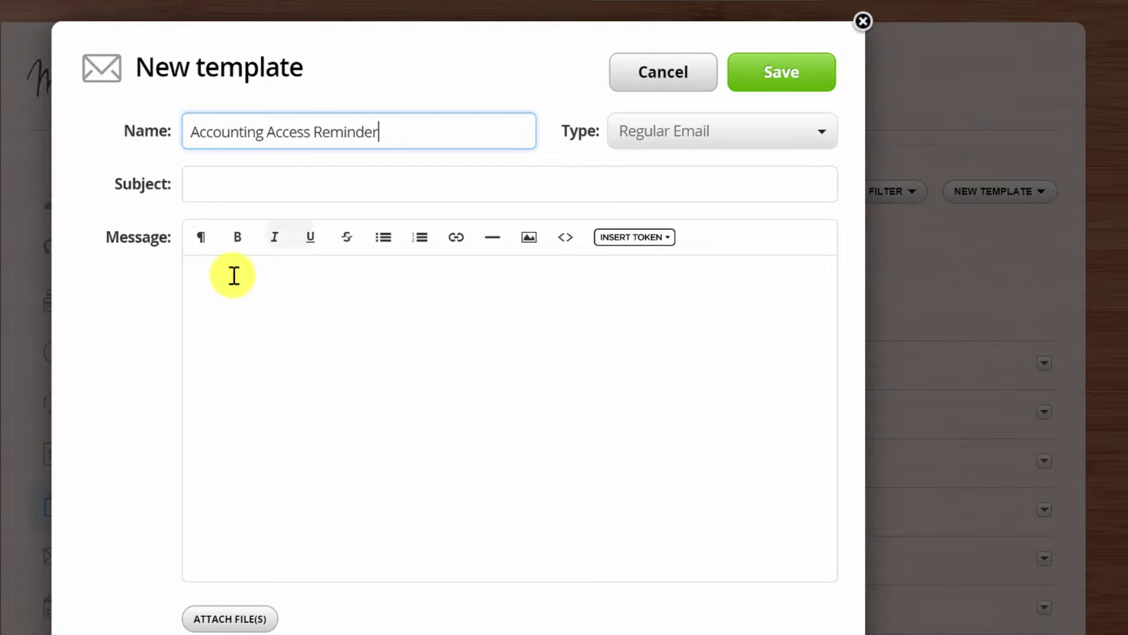
Step: Paste the access instructions as the message and set subject 'Reminder to give us access to your Accounting file'
left_click(239, 300)
key("ctrl+v")
left_click(219, 178)
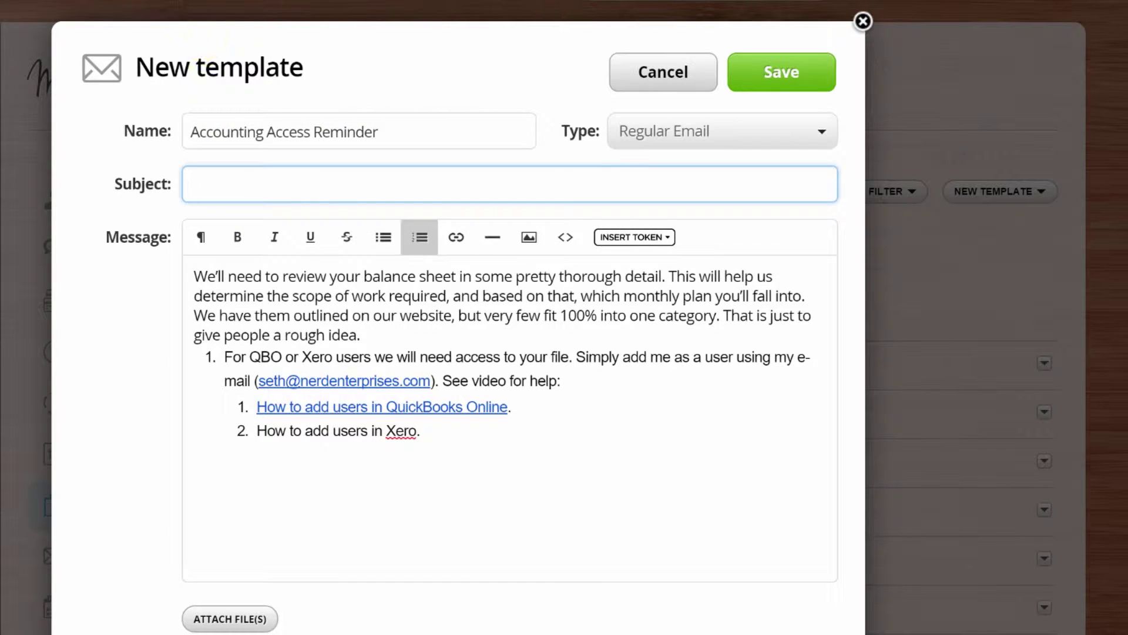
type("Reminder to give us a")
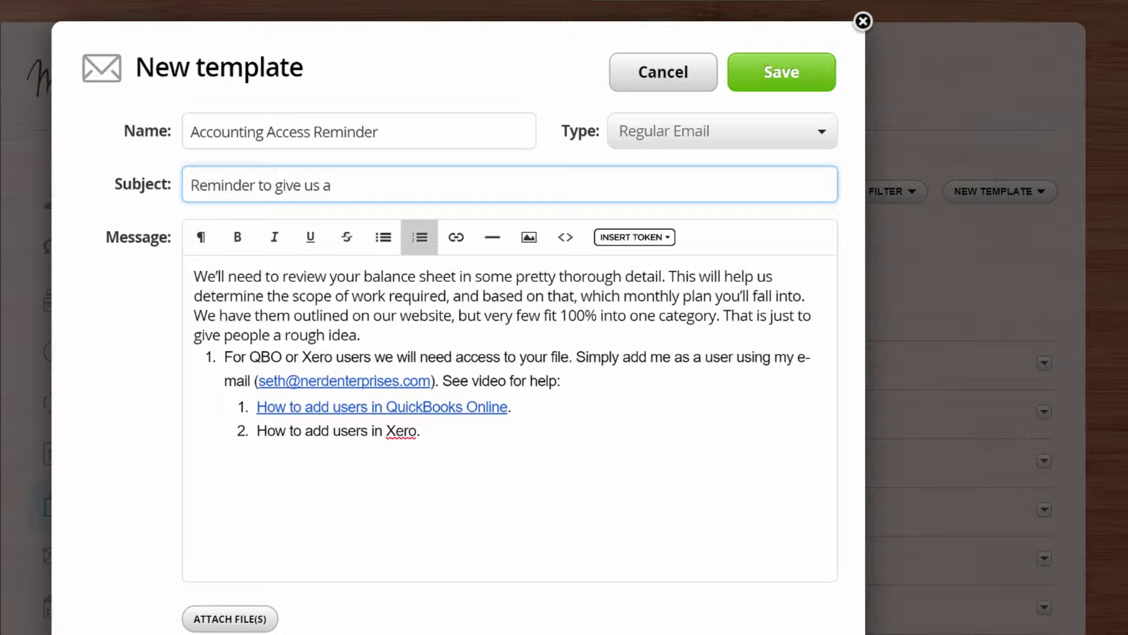
type("ccess to your Accounting file")
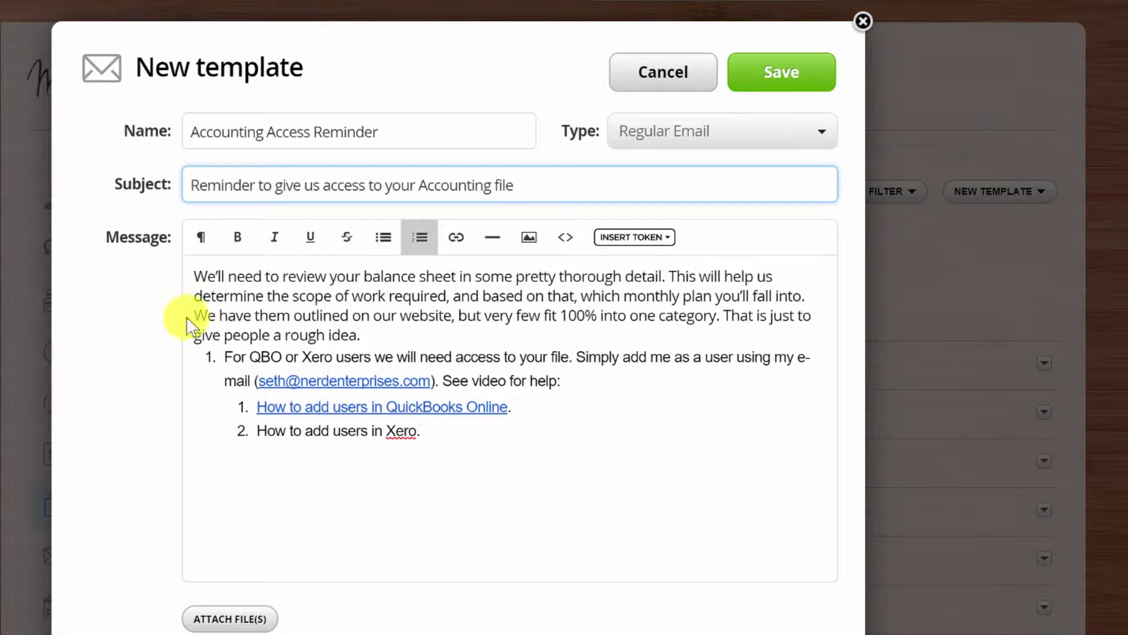
left_click(194, 276)
key("Return")
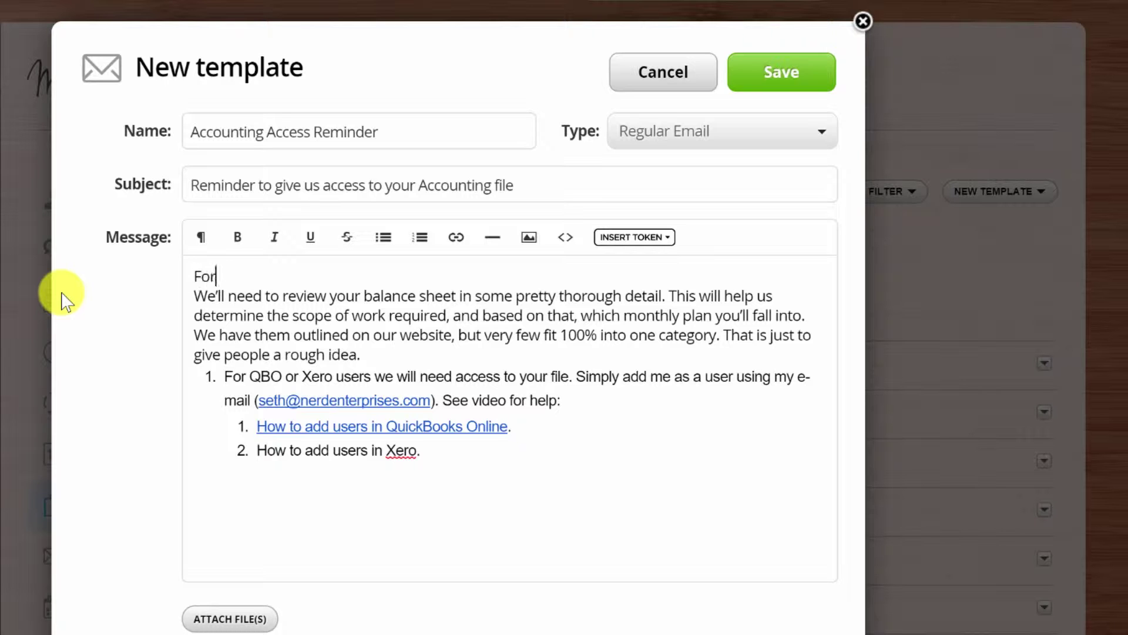
Step: Add the apology opening and bold 'Please refer to these instructions below…' line, then save
type("ive us if you'v")
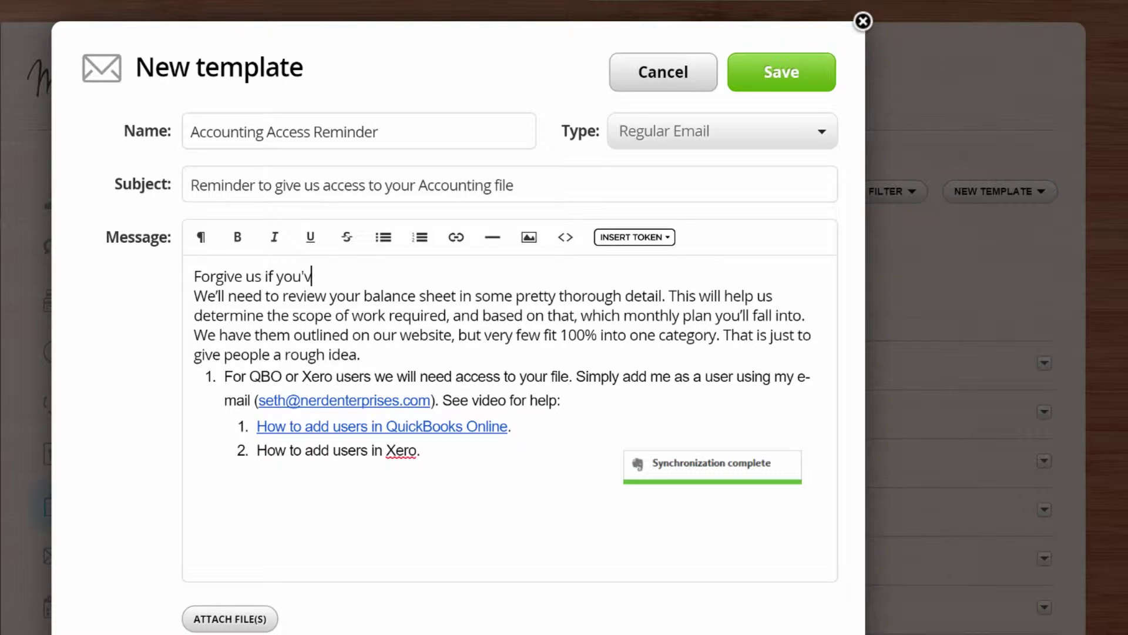
type("e already done t")
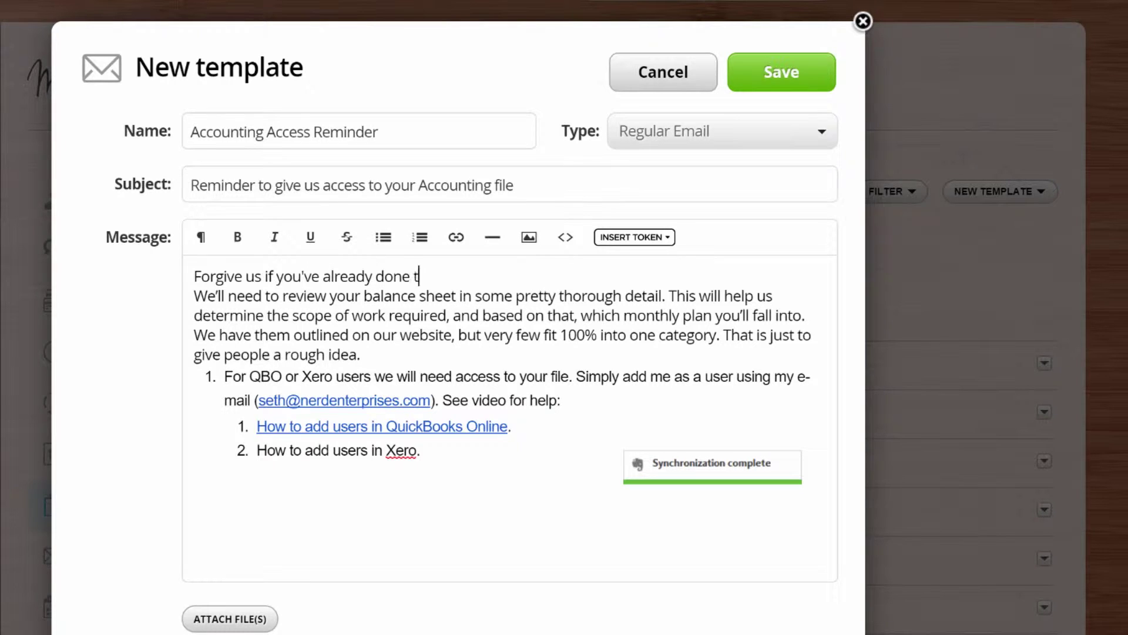
type("his, but our records ")
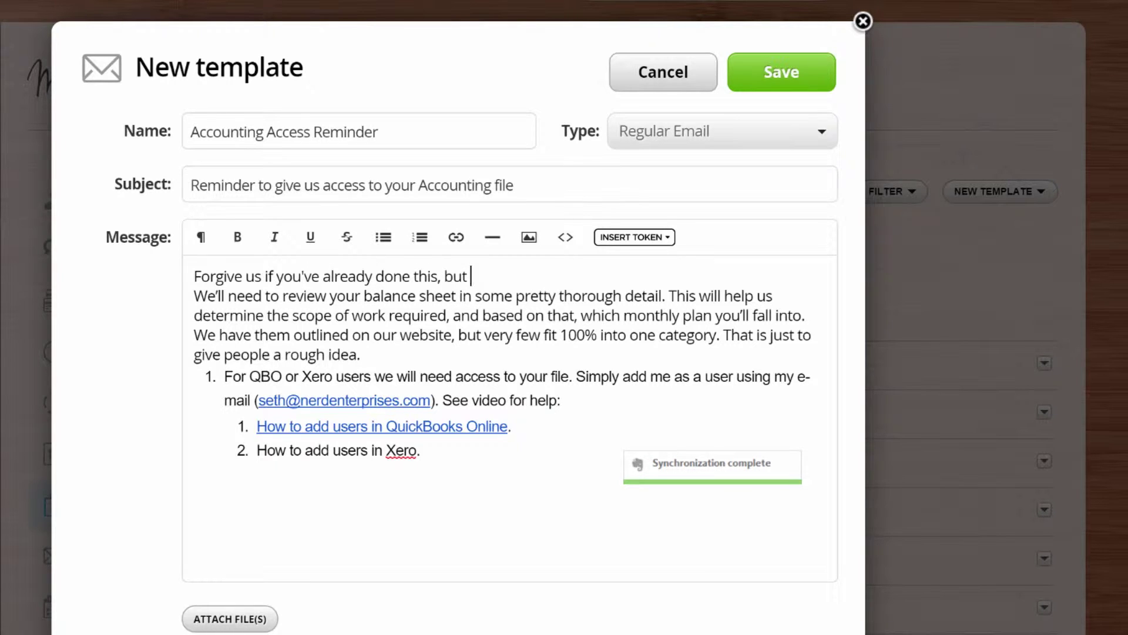
type("sho")
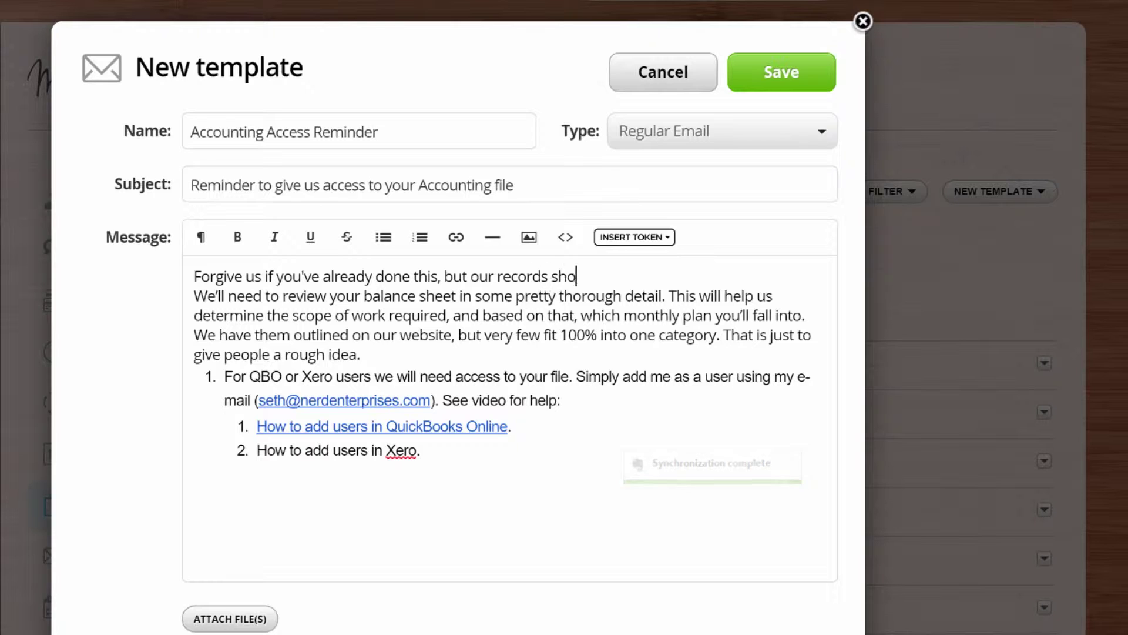
type("w that you have not ")
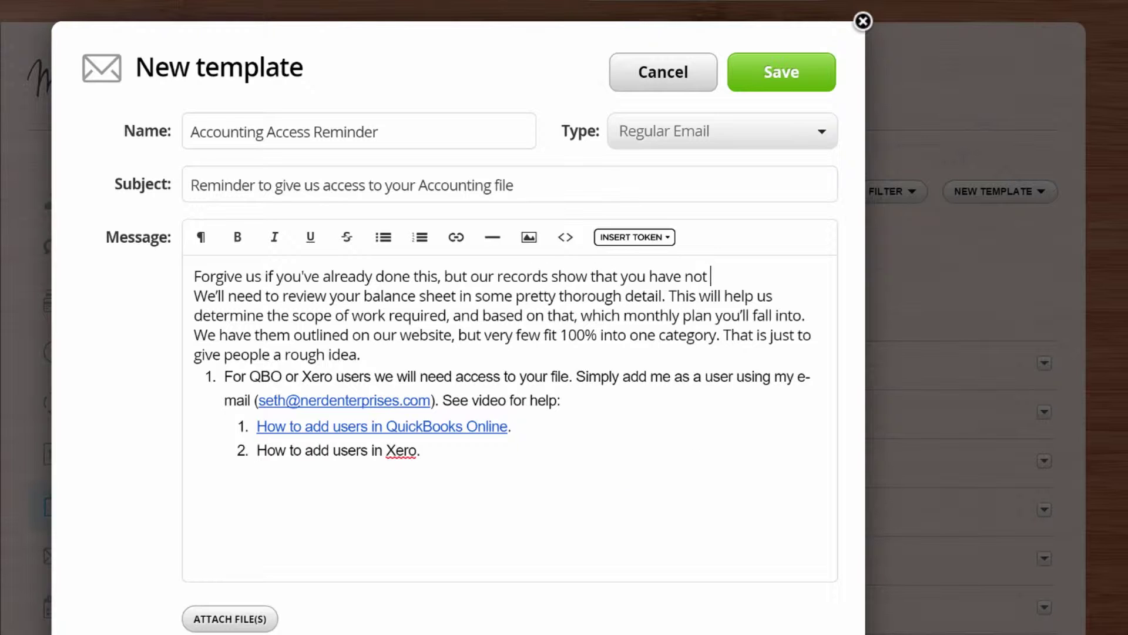
type("yet provided ")
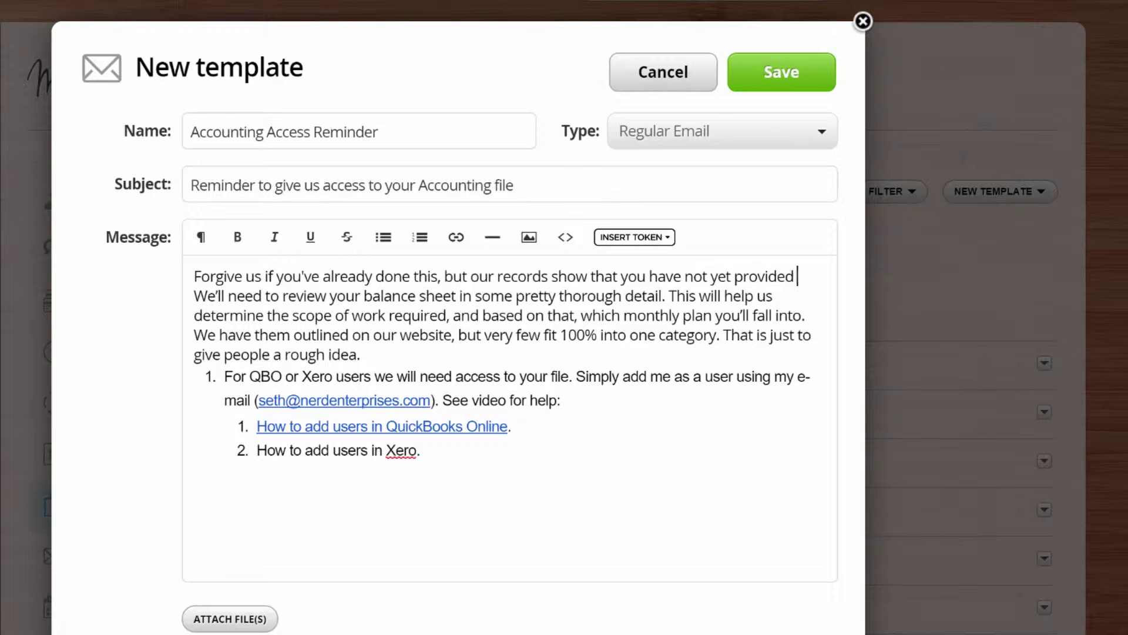
type("us with the needed")
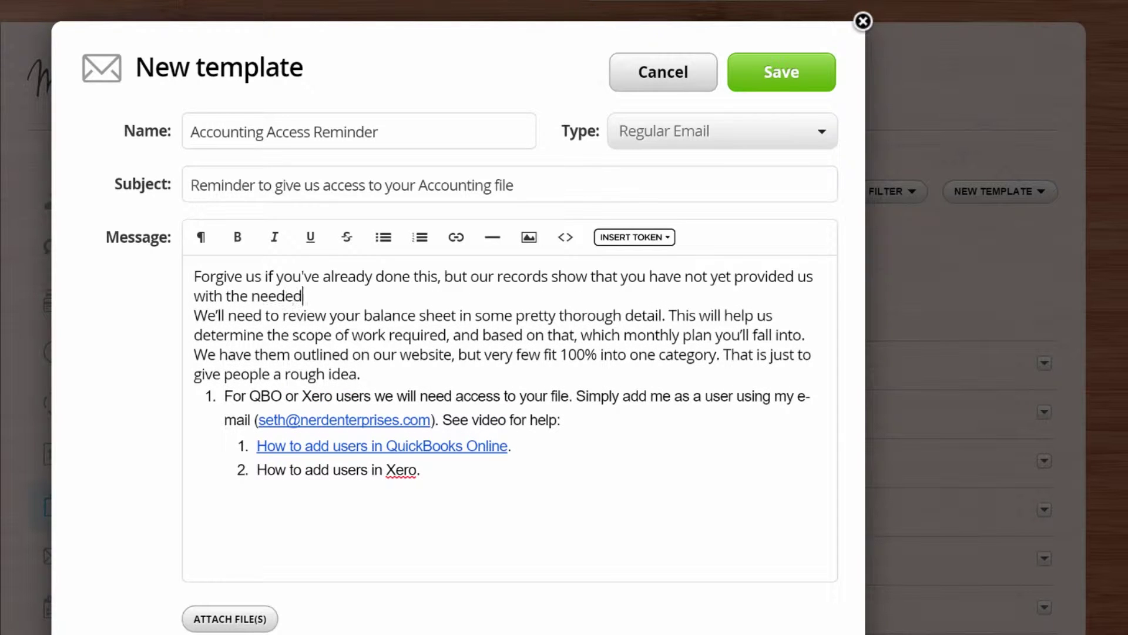
type(" access to you")
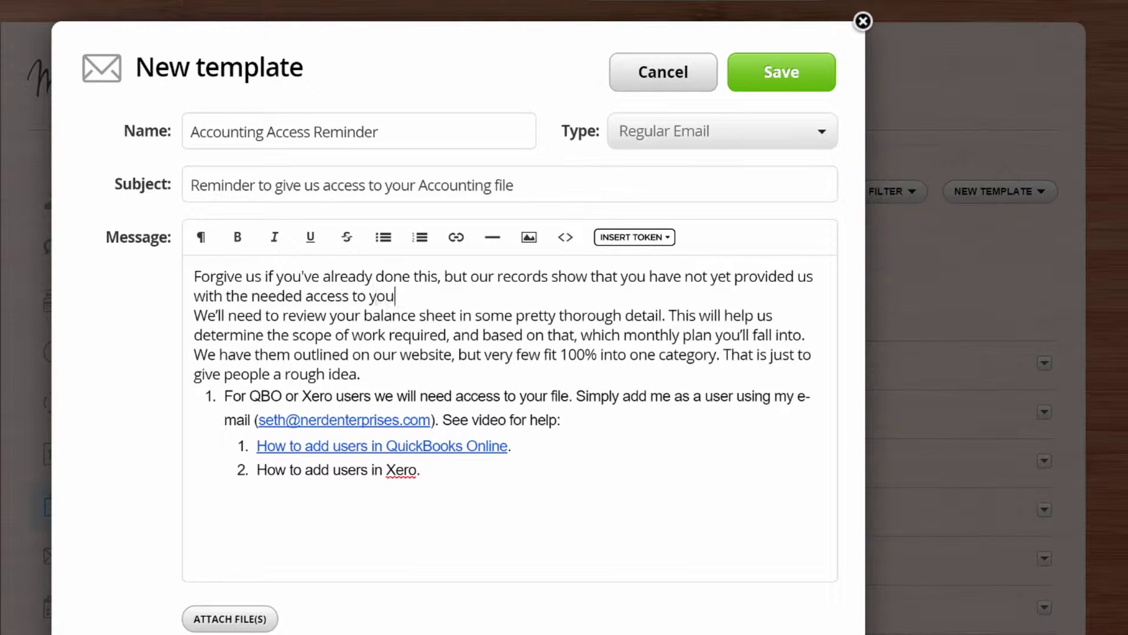
type("r accounting file")
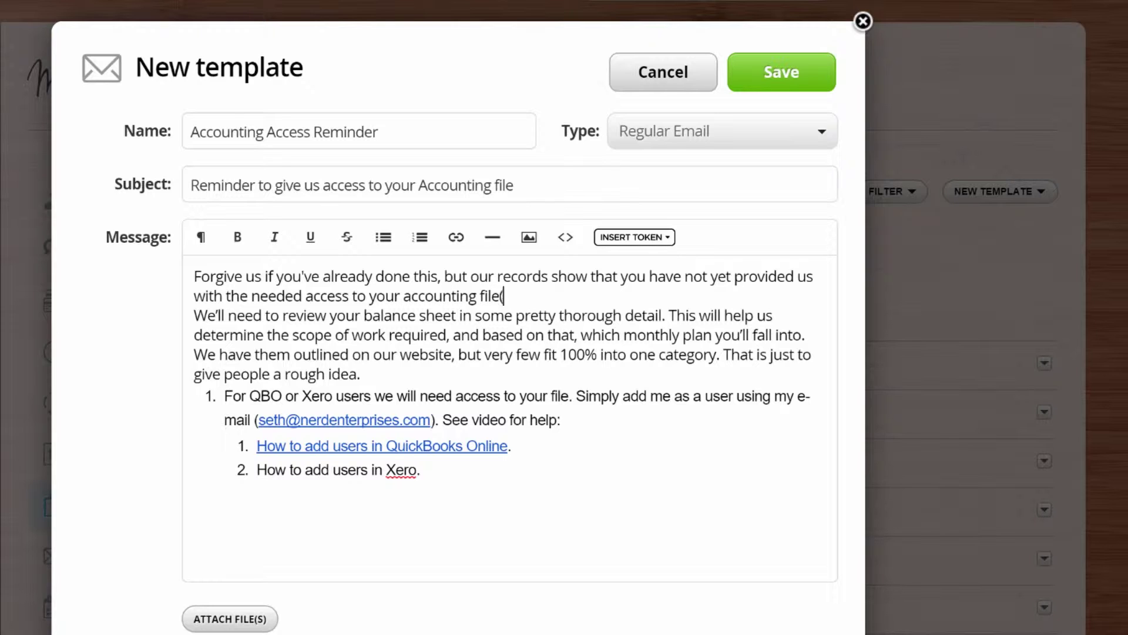
type("(s).")
key("Return")
key("Return")
type("Please ")
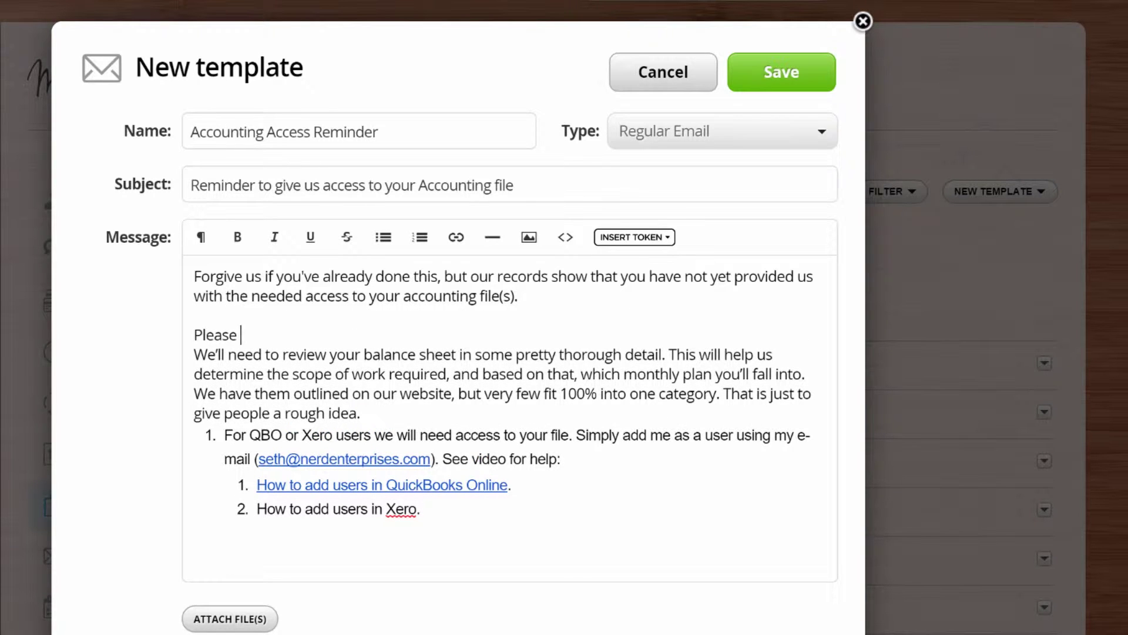
type("refer to these ")
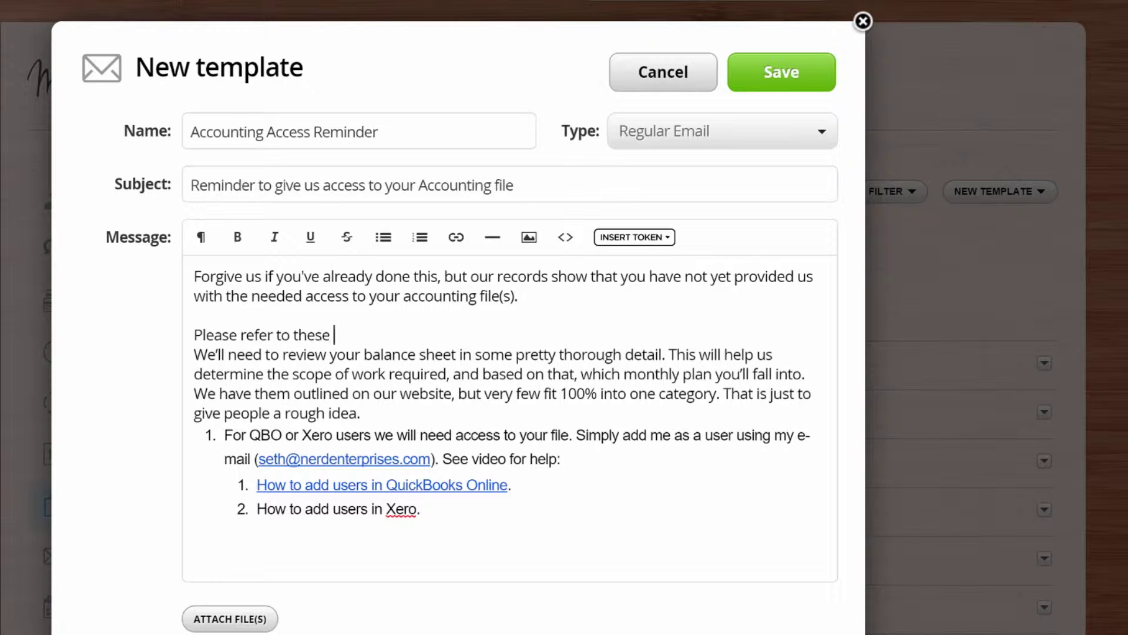
type("instructions below to give")
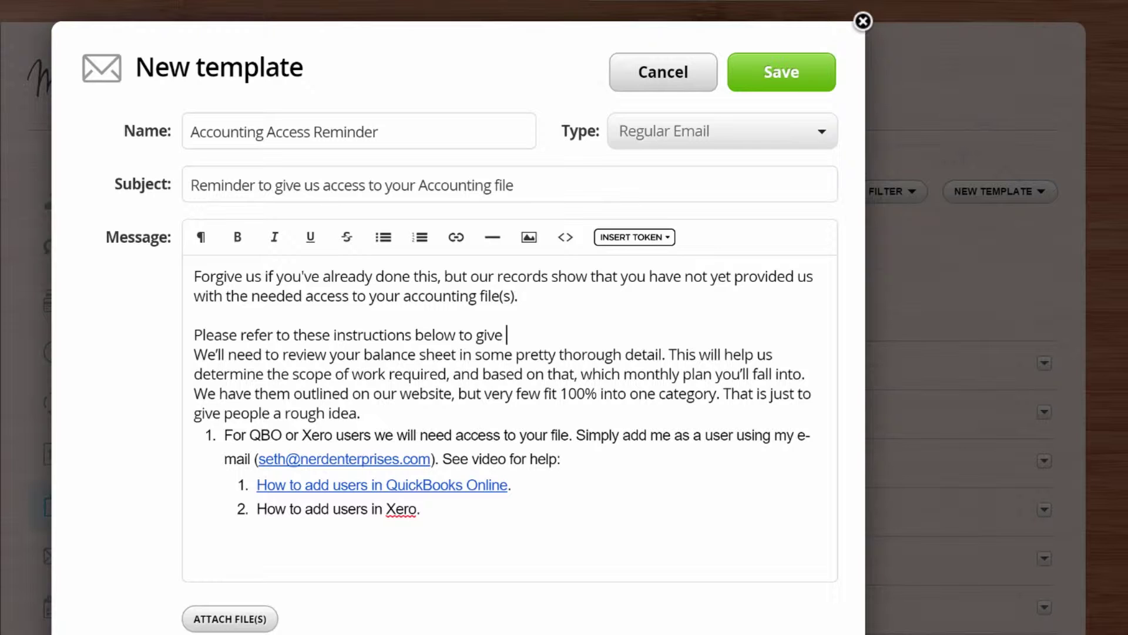
type(" us the needed access")
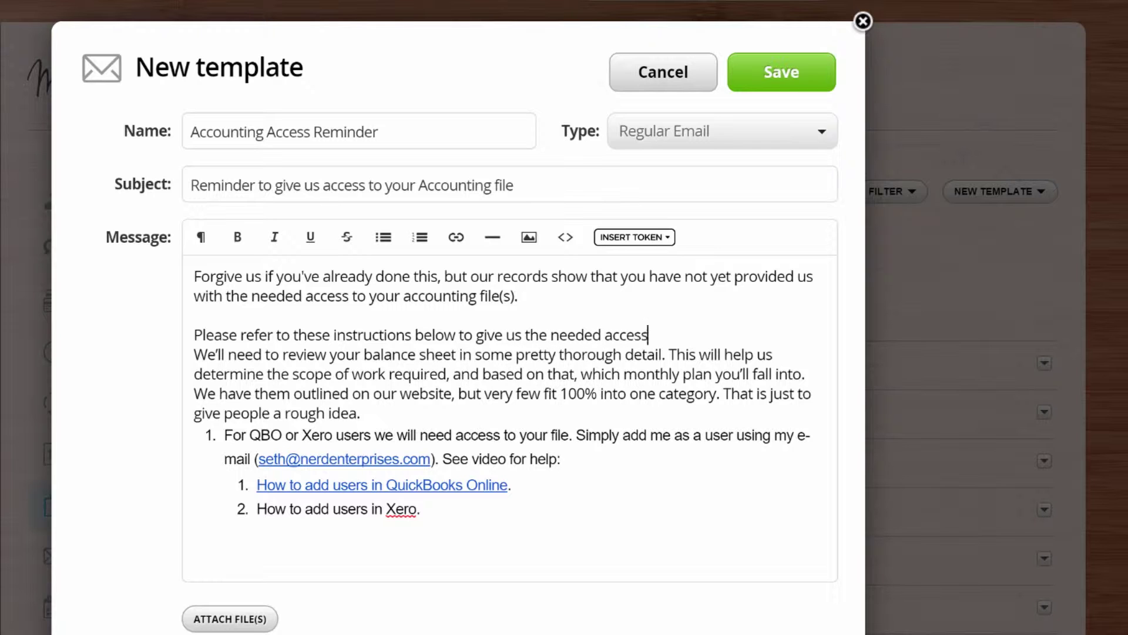
type(":")
key("Return")
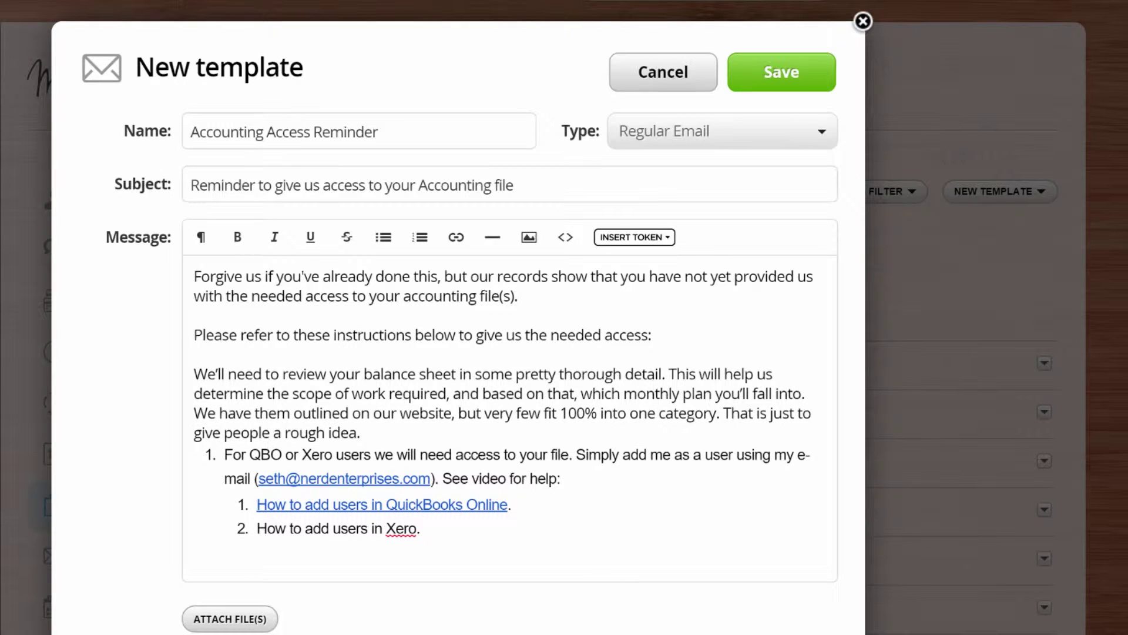
key("ctrl+b")
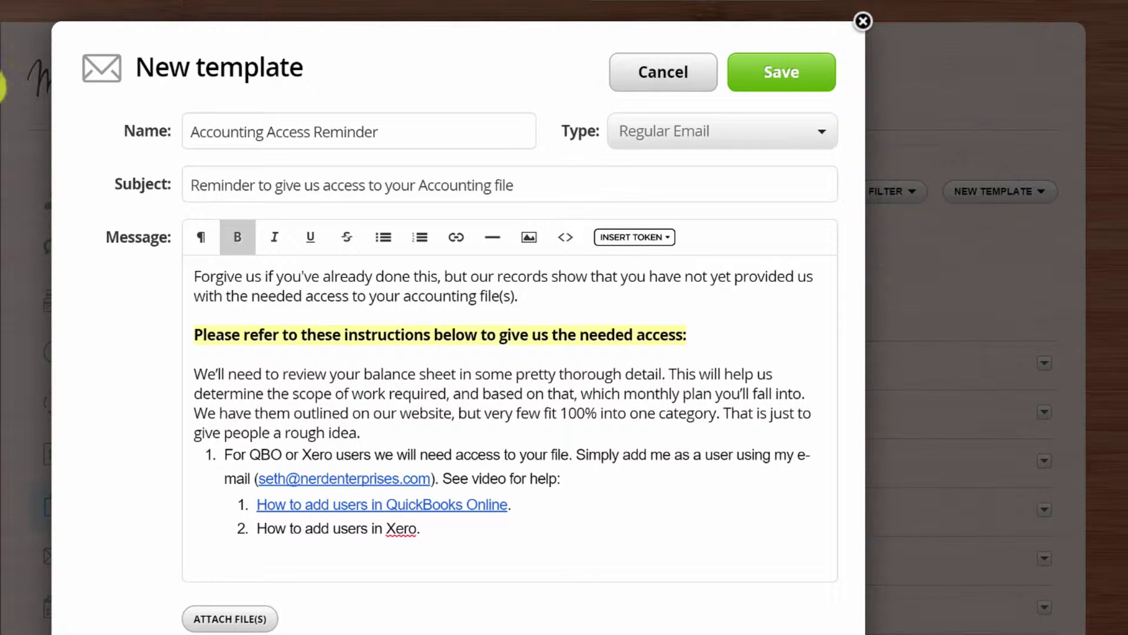
left_click(769, 79)
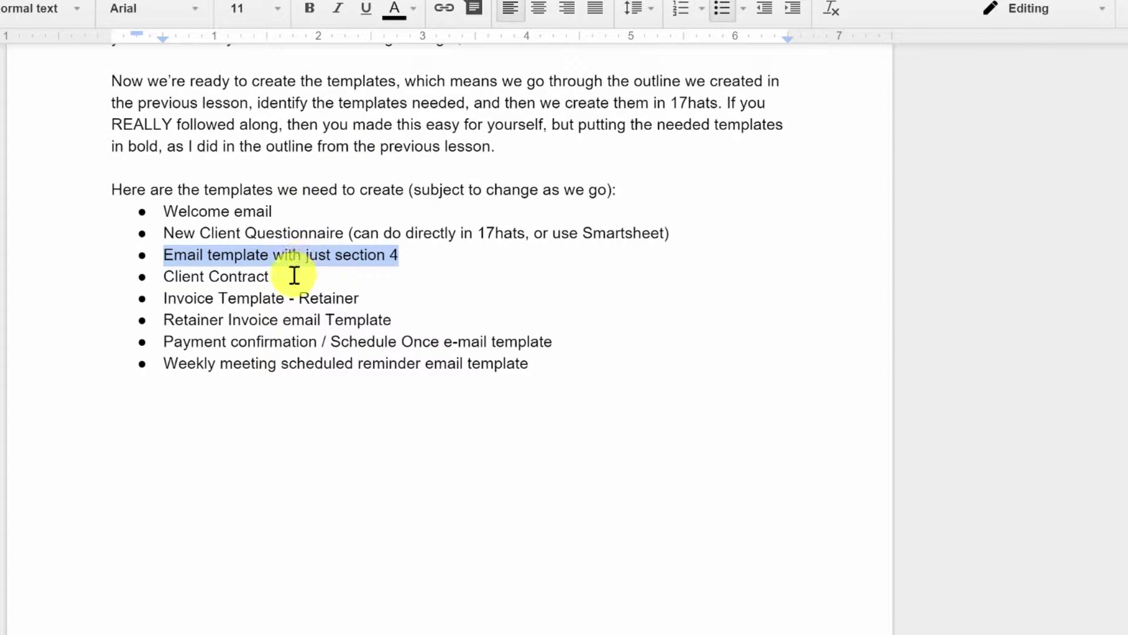
left_click(294, 277)
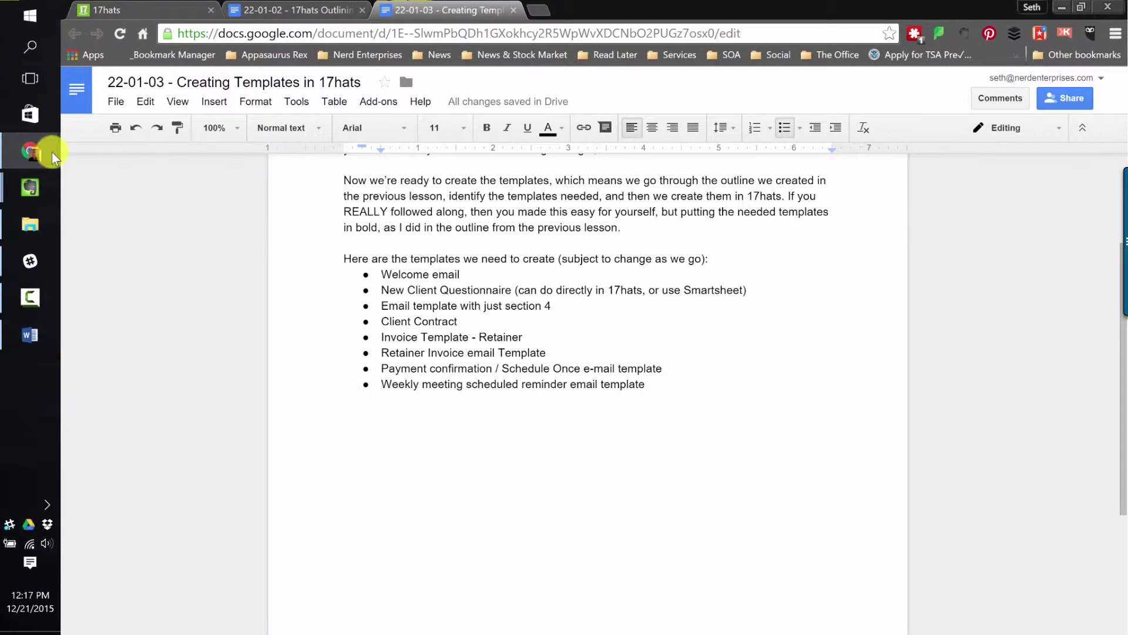
left_click(113, 8)
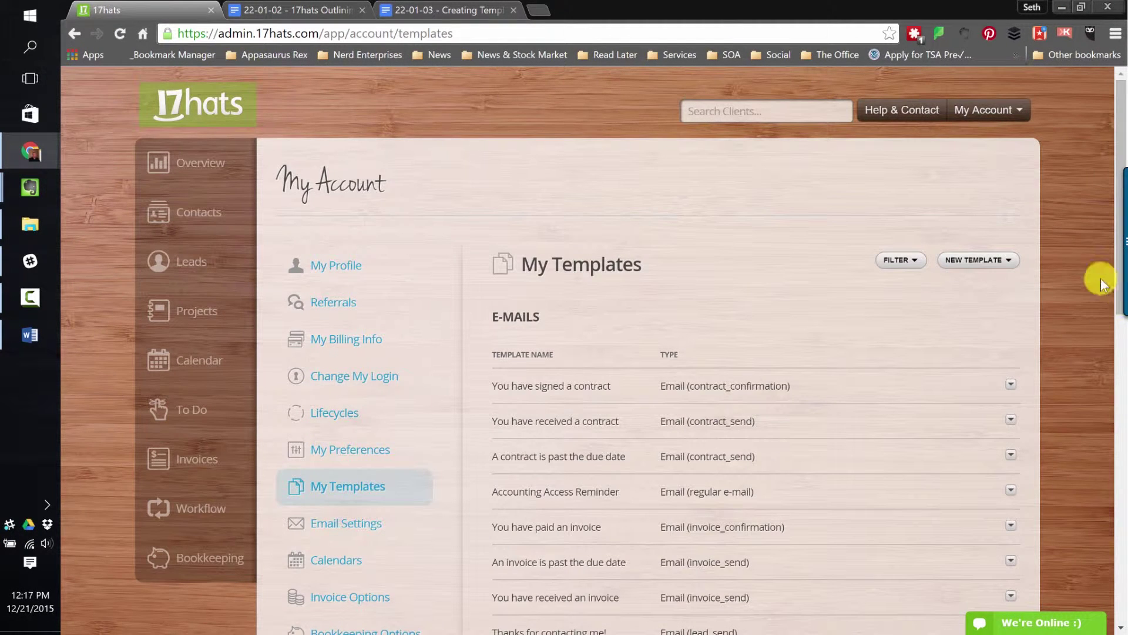
Step: Create a contract template titled 'Client Service Agreement With Nerd Enterprises, Inc.'
left_click(987, 259)
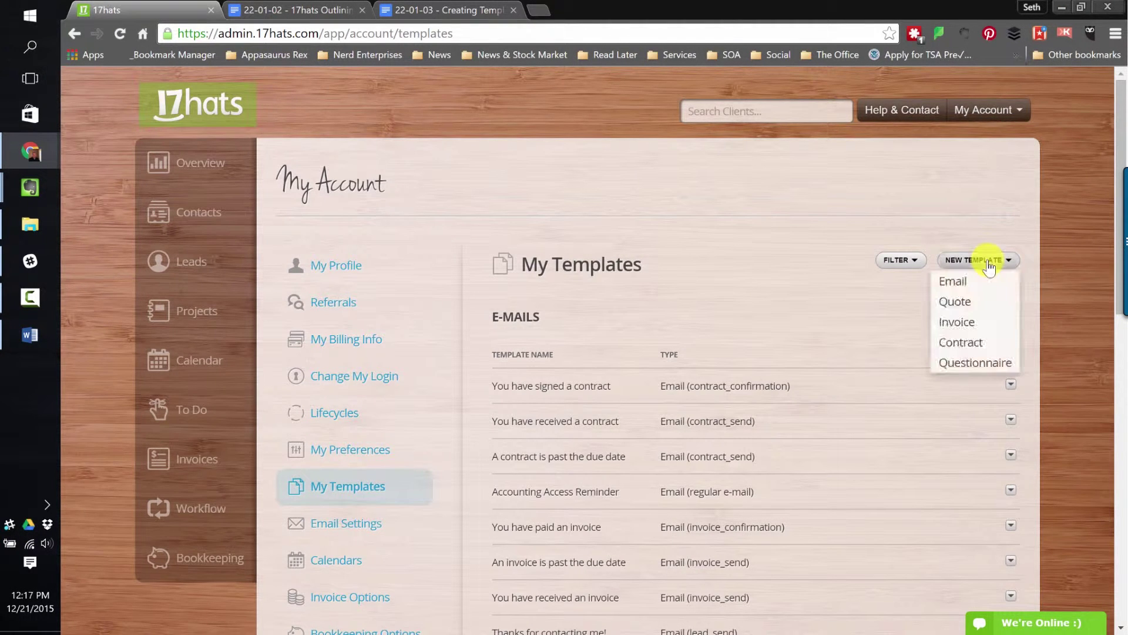
left_click(956, 352)
left_click(491, 224)
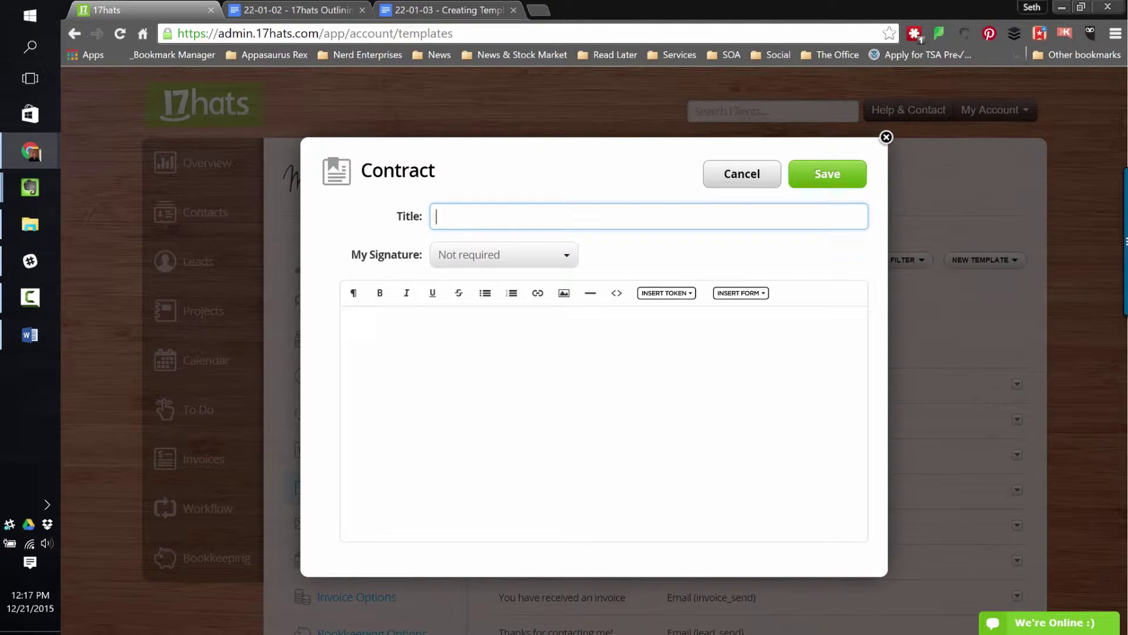
key("alt+Tab")
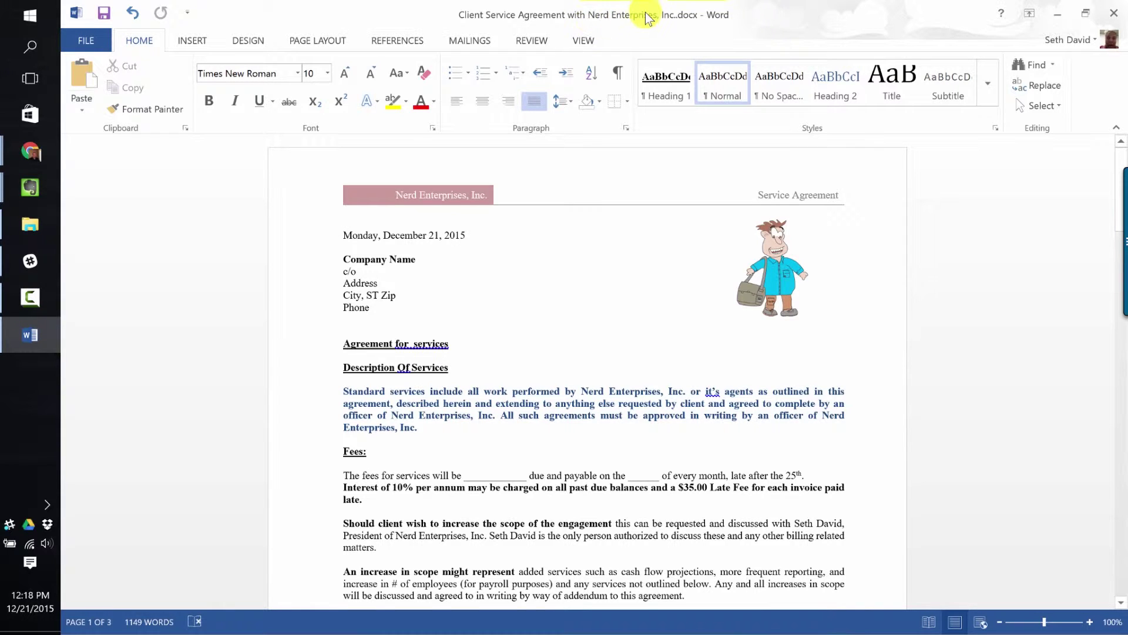
left_click_drag(645, 15, 1127, 65)
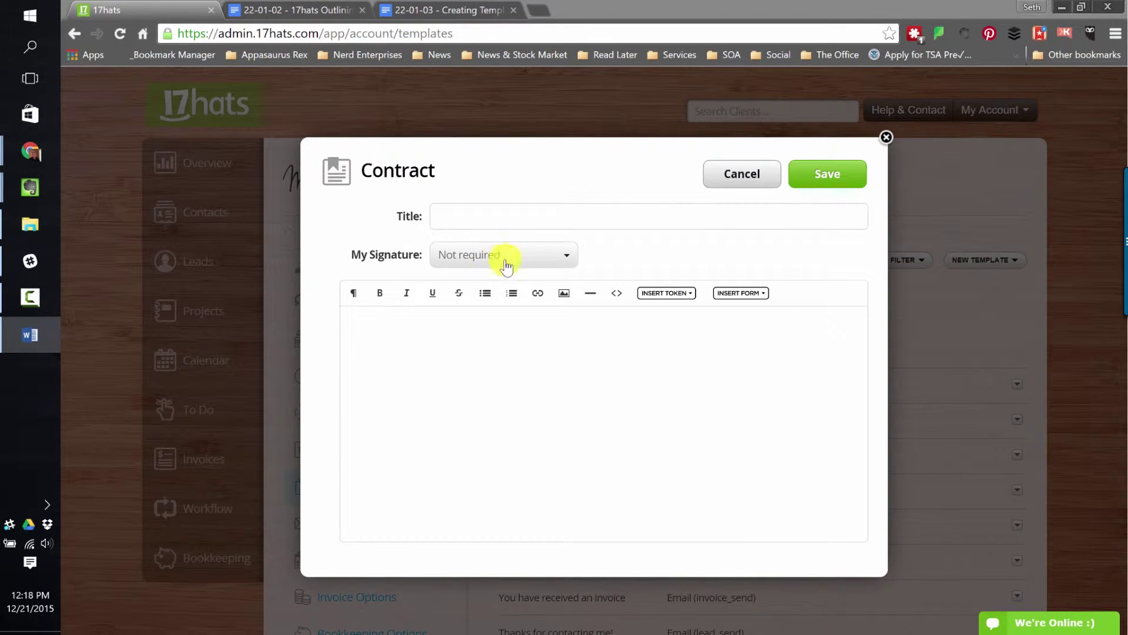
left_click(453, 215)
type("Client ")
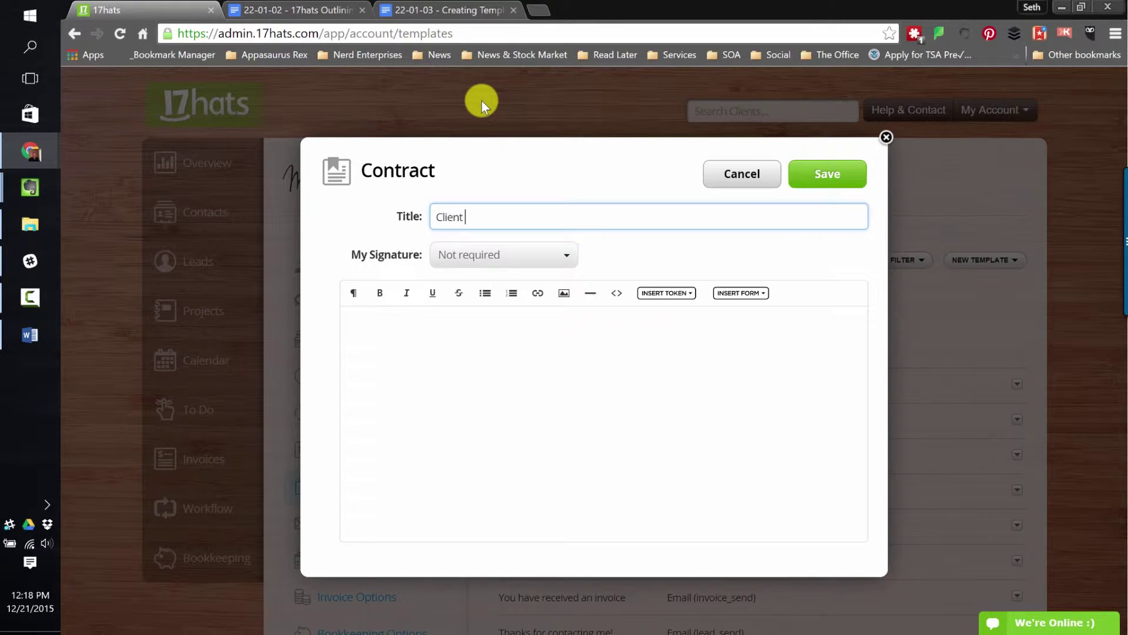
type("Service Agreement ")
type("WOR")
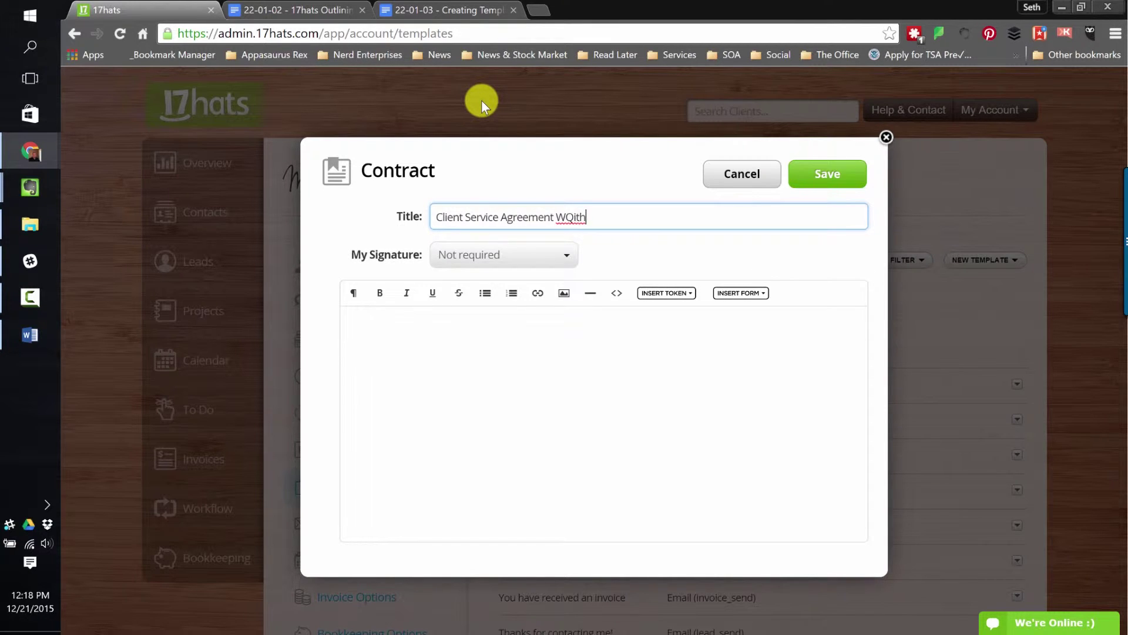
key("BackSpace")
key("BackSpace")
type("ith Nerd Enterprises, Inc.")
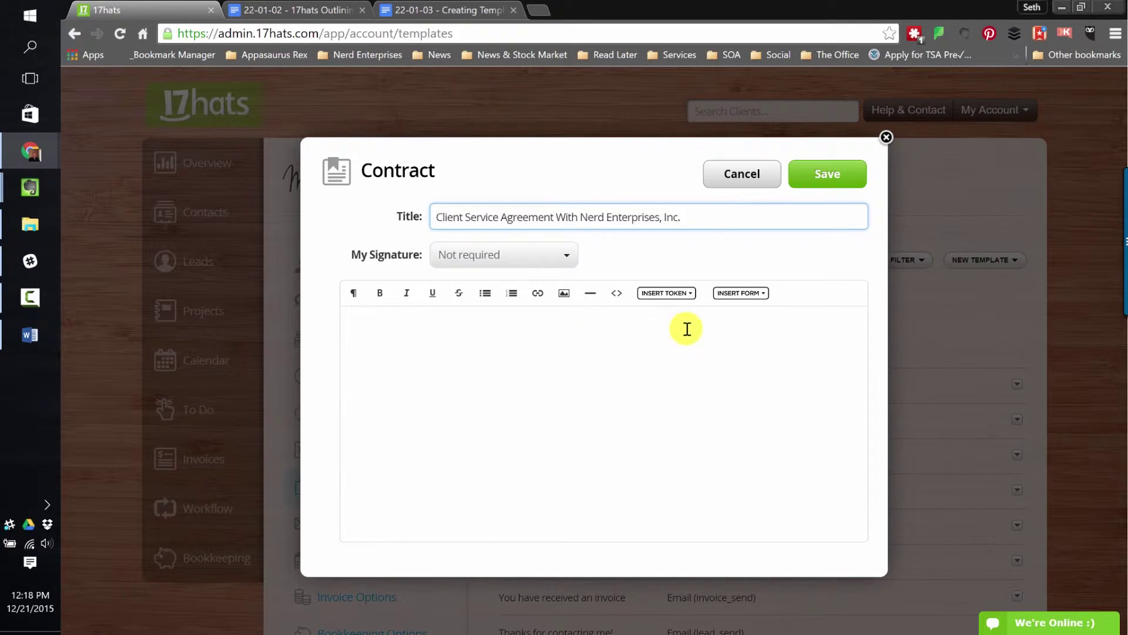
left_click(520, 333)
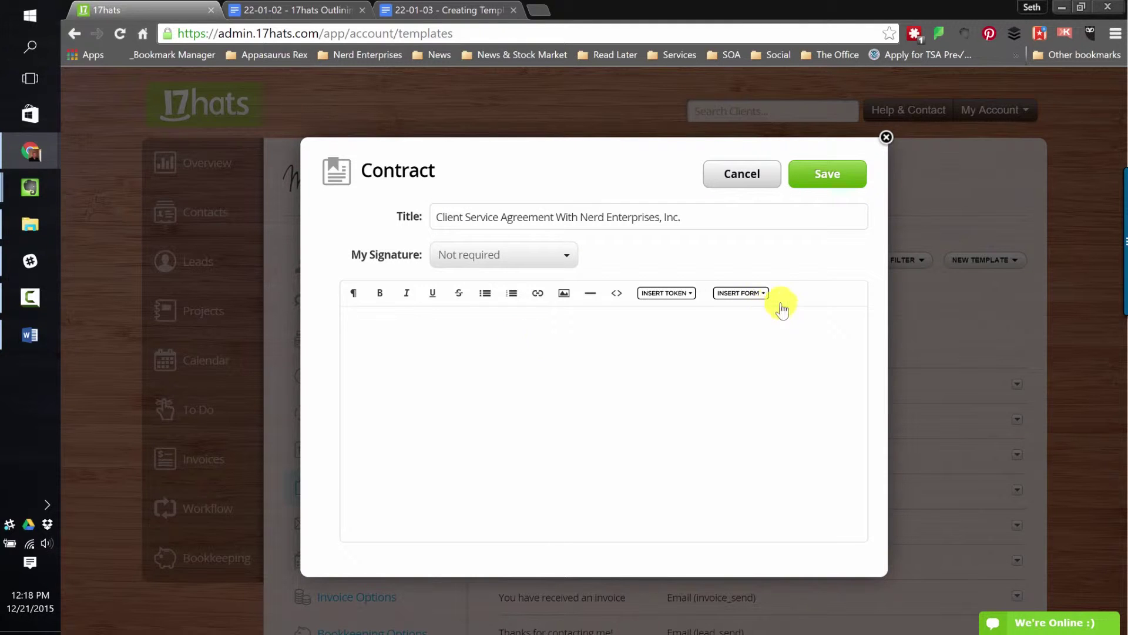
Step: Insert Company name, Address, Email address and Phone number client tokens on separate lines
left_click(745, 294)
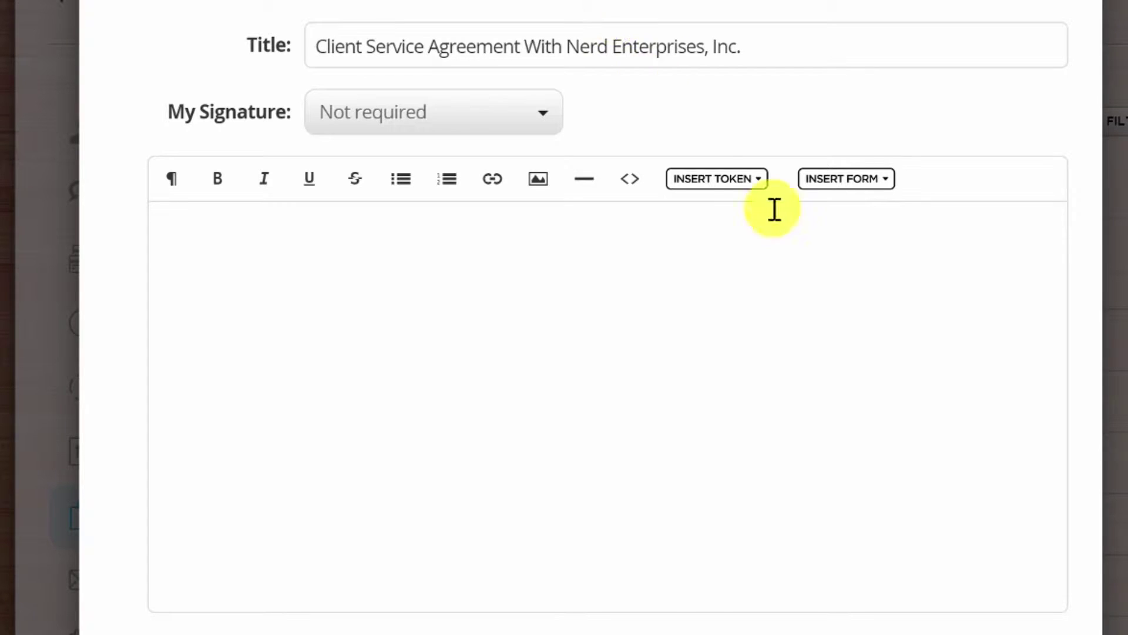
left_click(720, 180)
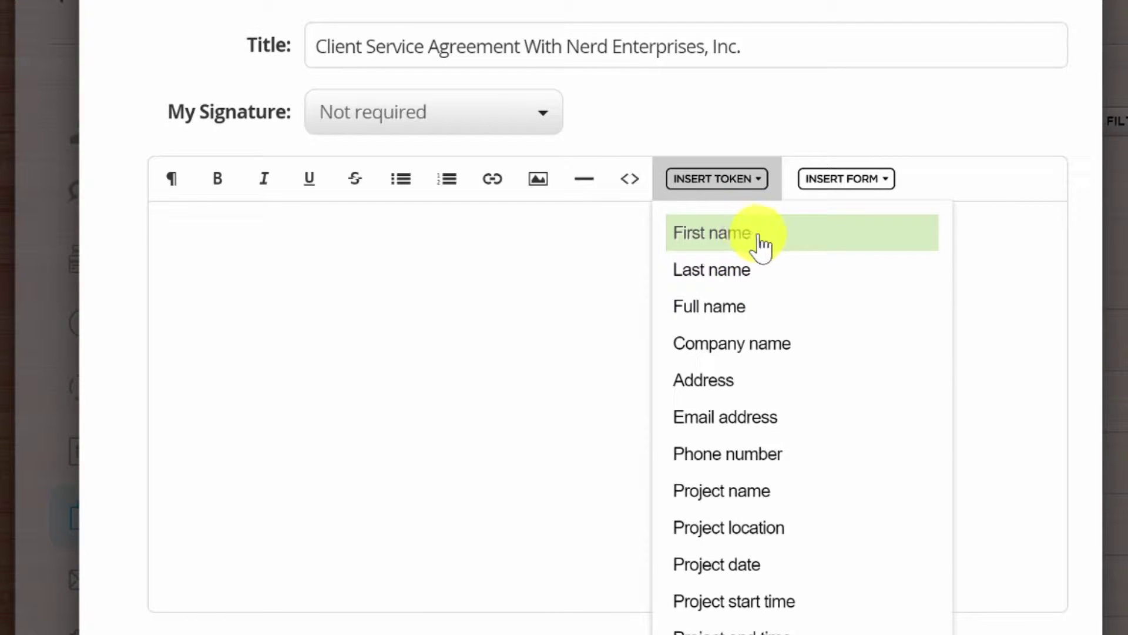
left_click(759, 351)
key("Return")
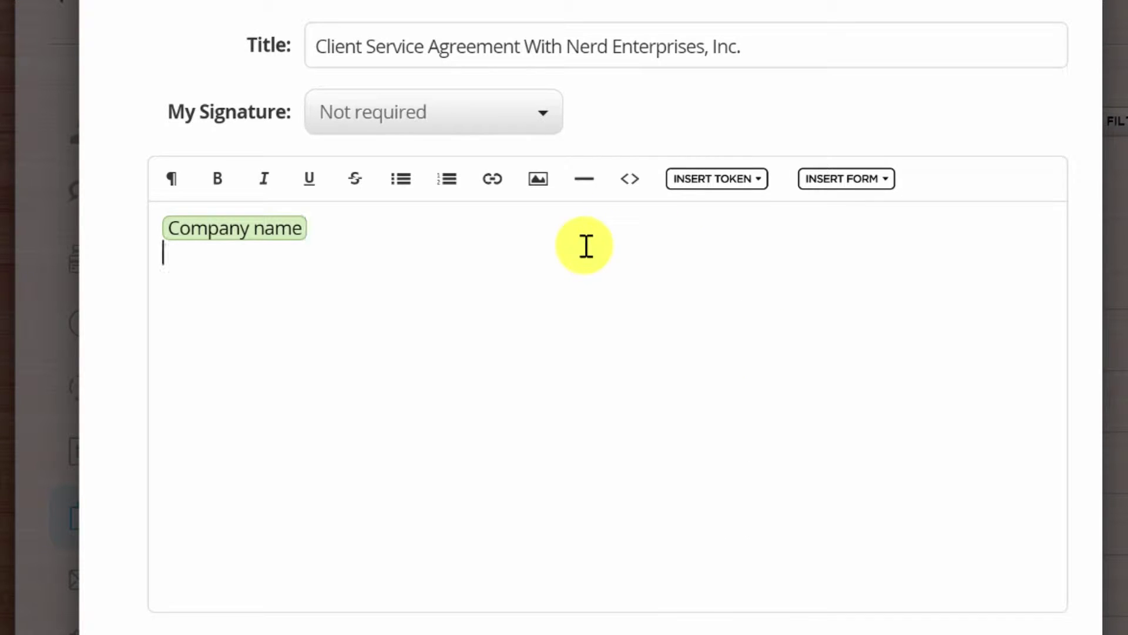
left_click(697, 183)
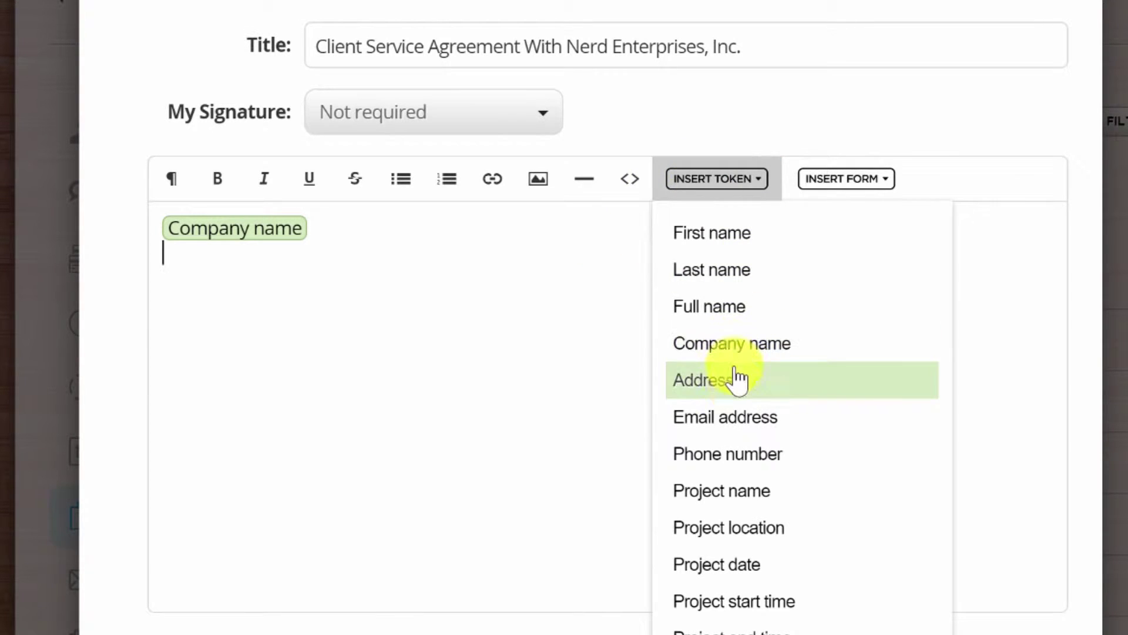
left_click(742, 392)
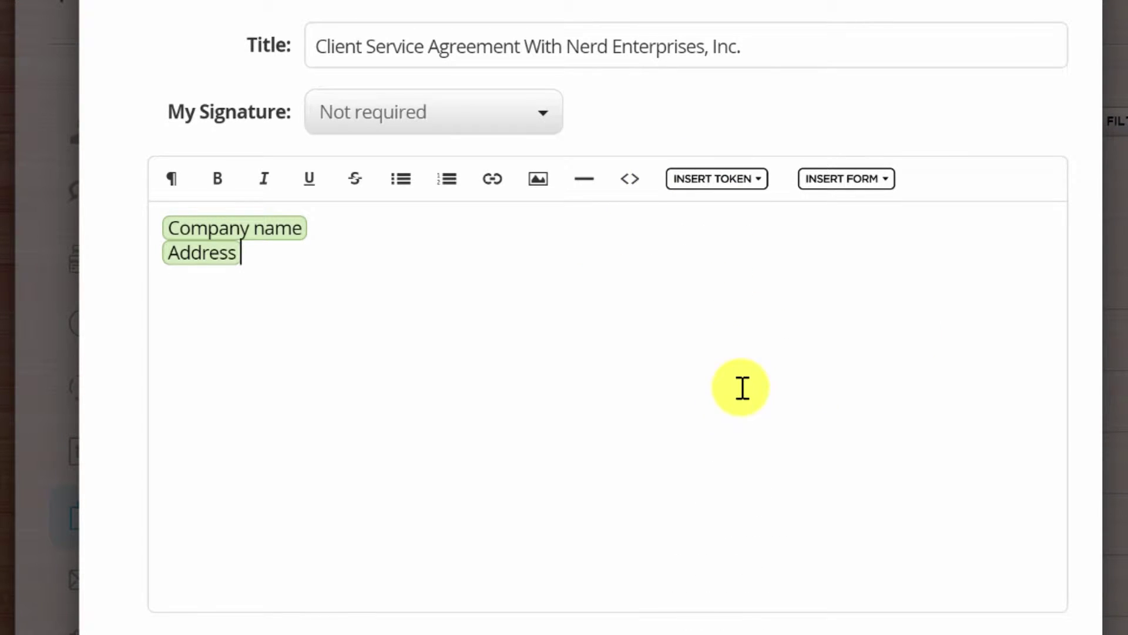
left_click(747, 182)
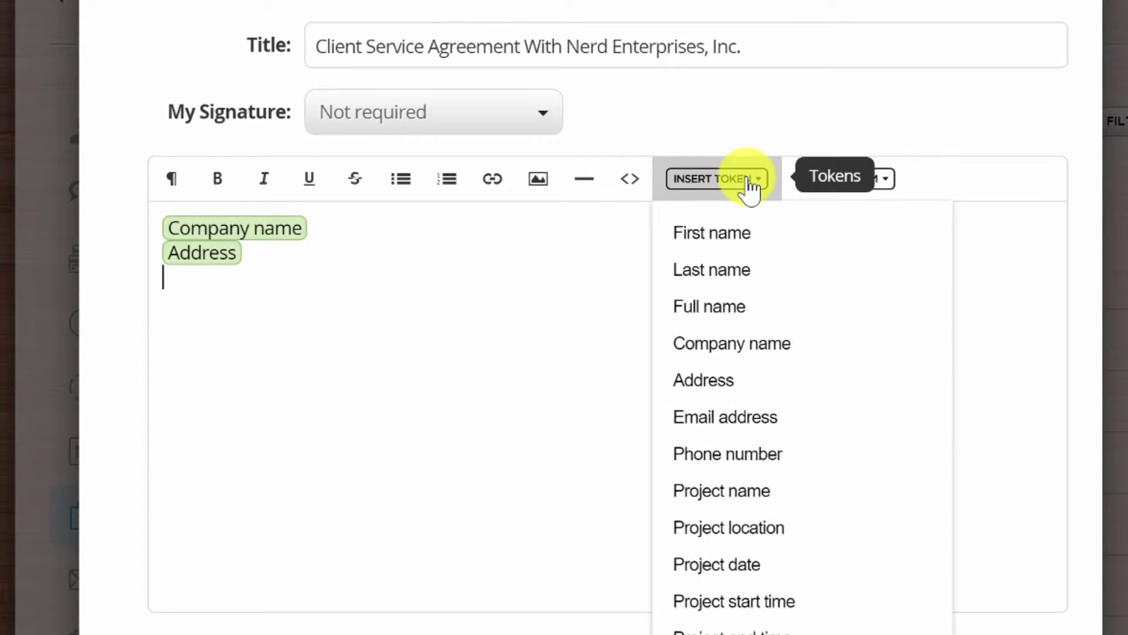
left_click(788, 431)
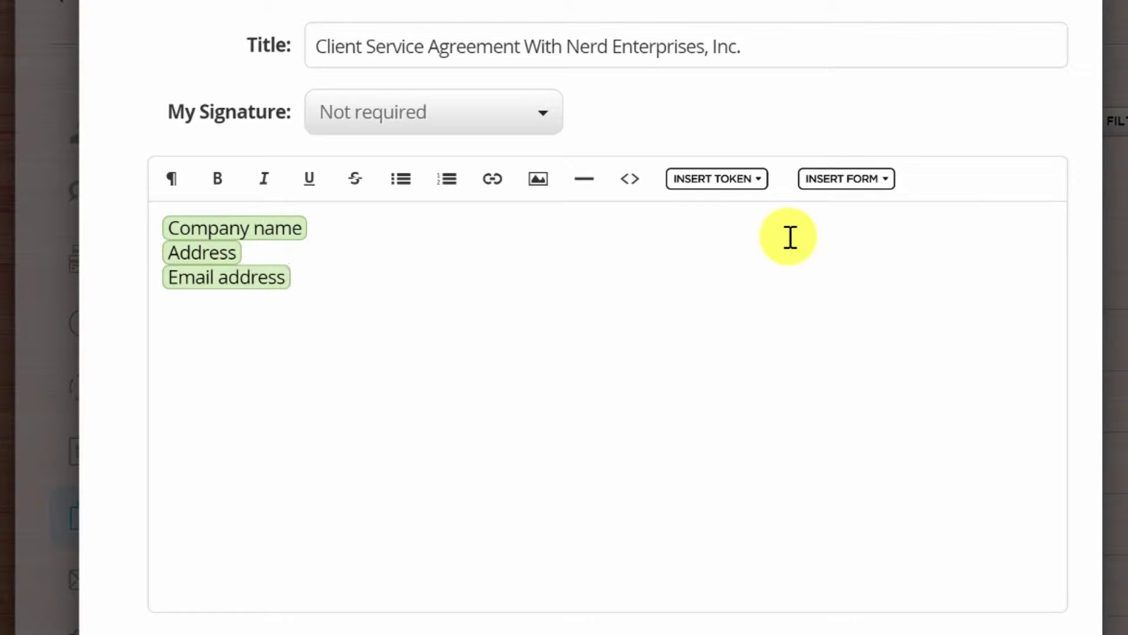
left_click(752, 188)
left_click(732, 460)
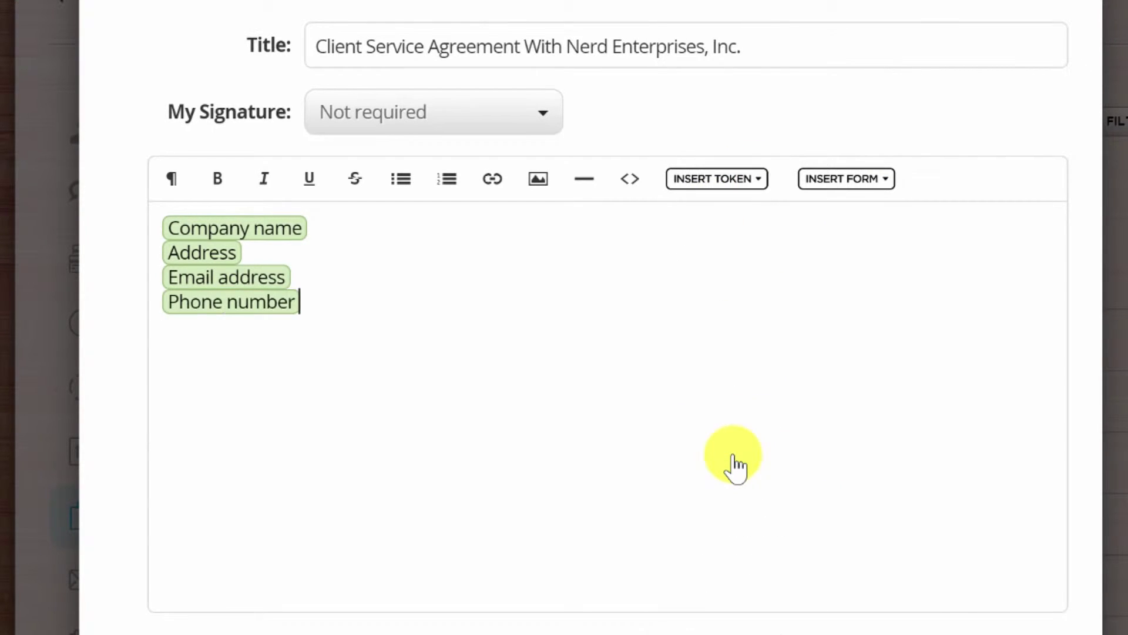
key("Return")
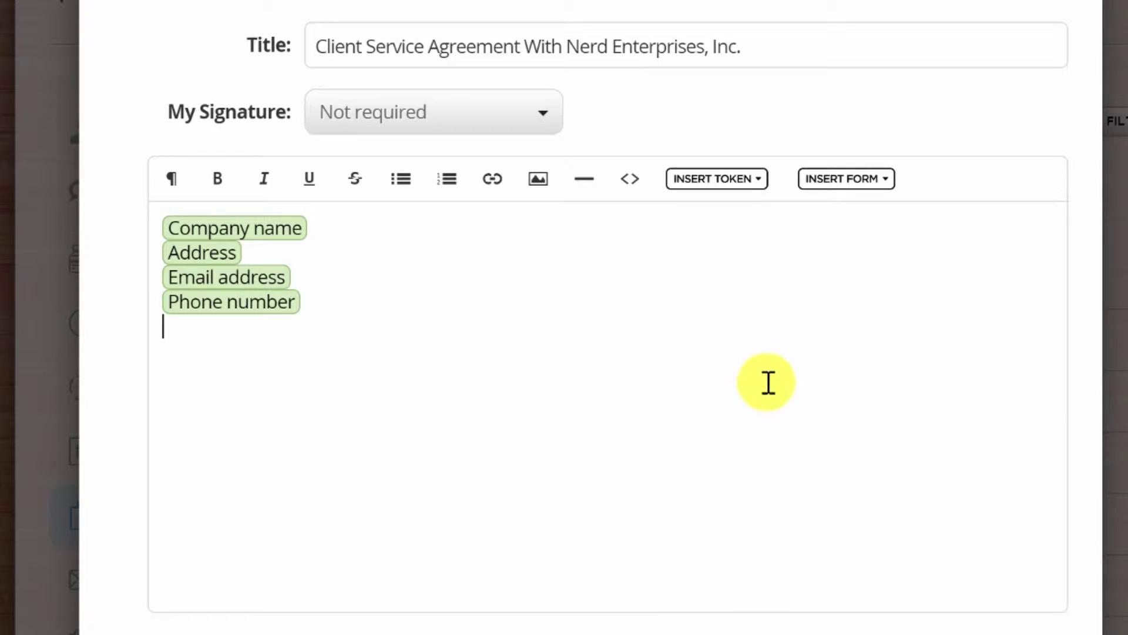
Step: Add a 'C/O' line with First name and Last name tokens below Company name
left_click(723, 183)
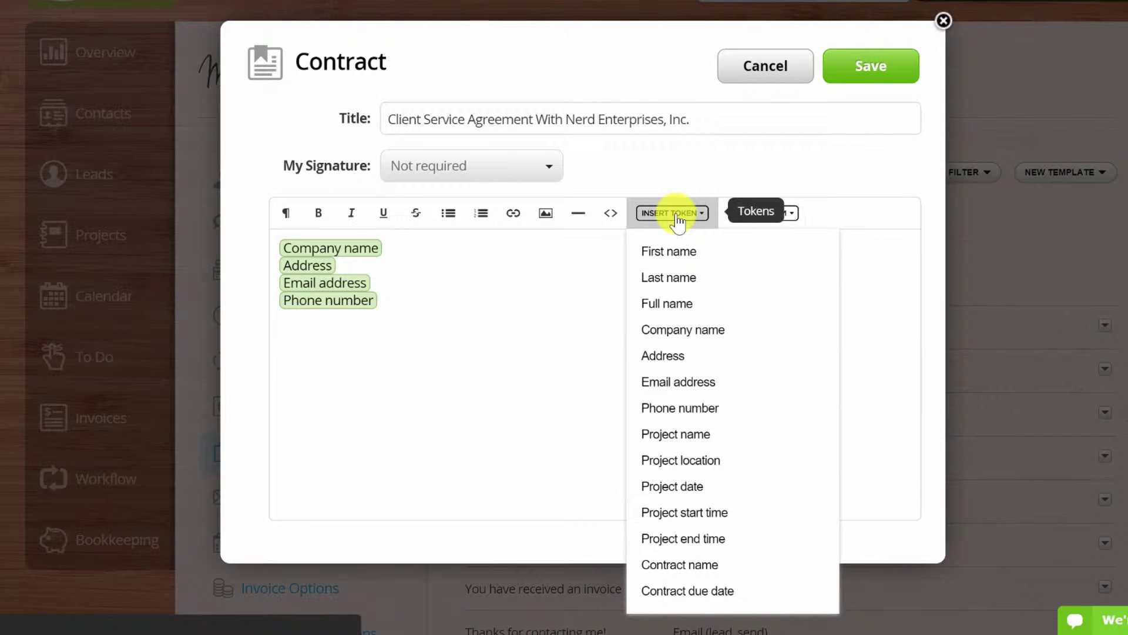
left_click(433, 252)
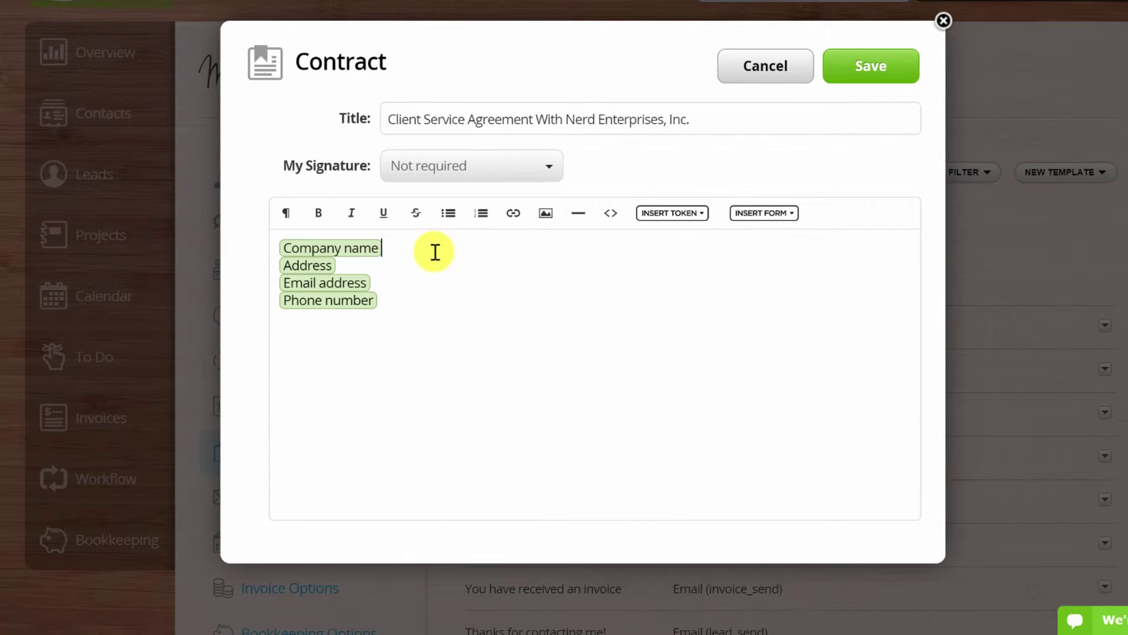
key("Return")
left_click(674, 214)
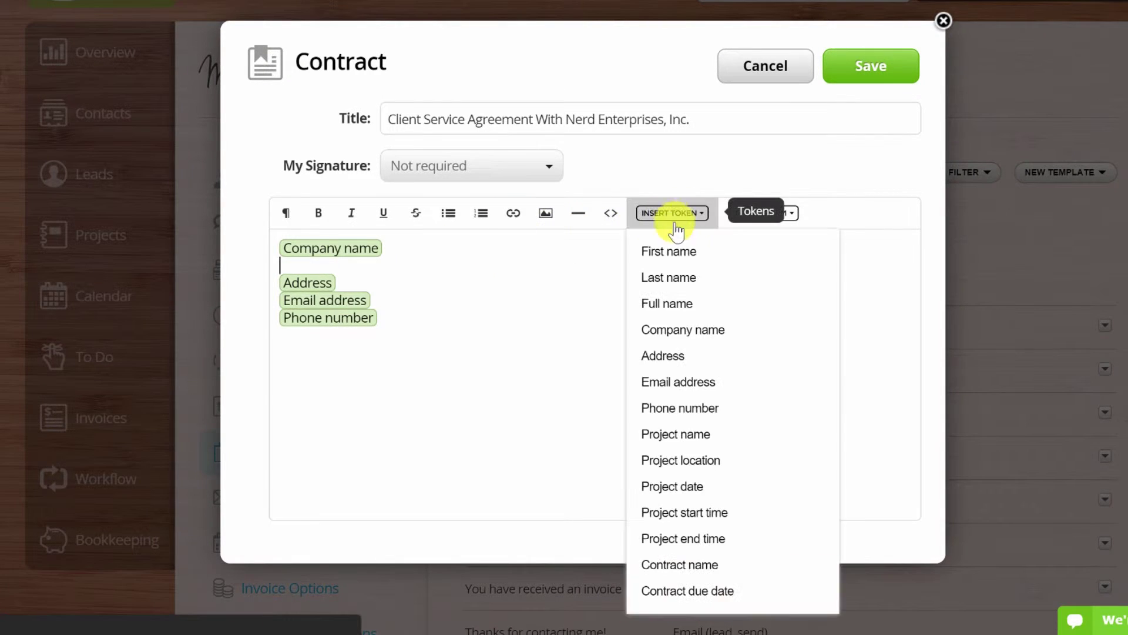
left_click(682, 258)
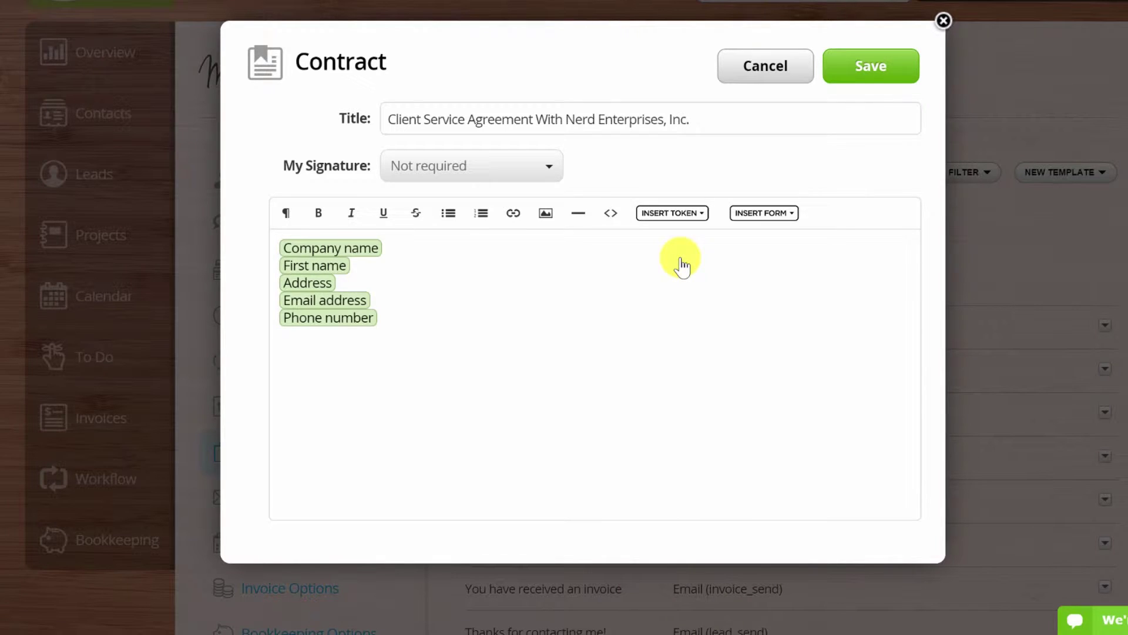
type("C/O First")
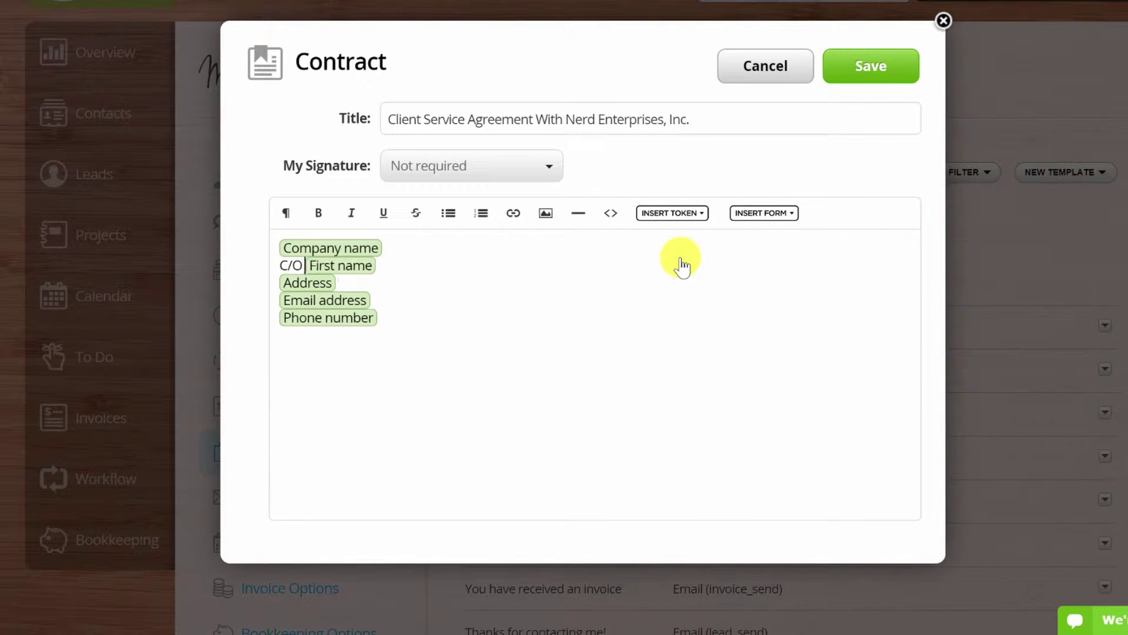
left_click(682, 264)
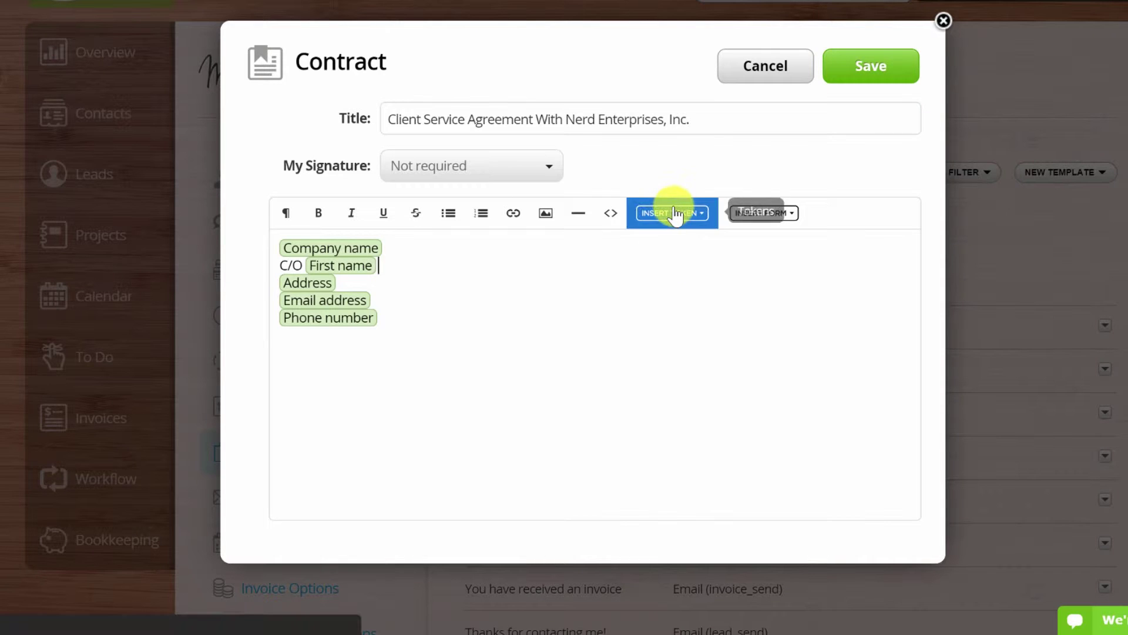
left_click(673, 213)
left_click(680, 284)
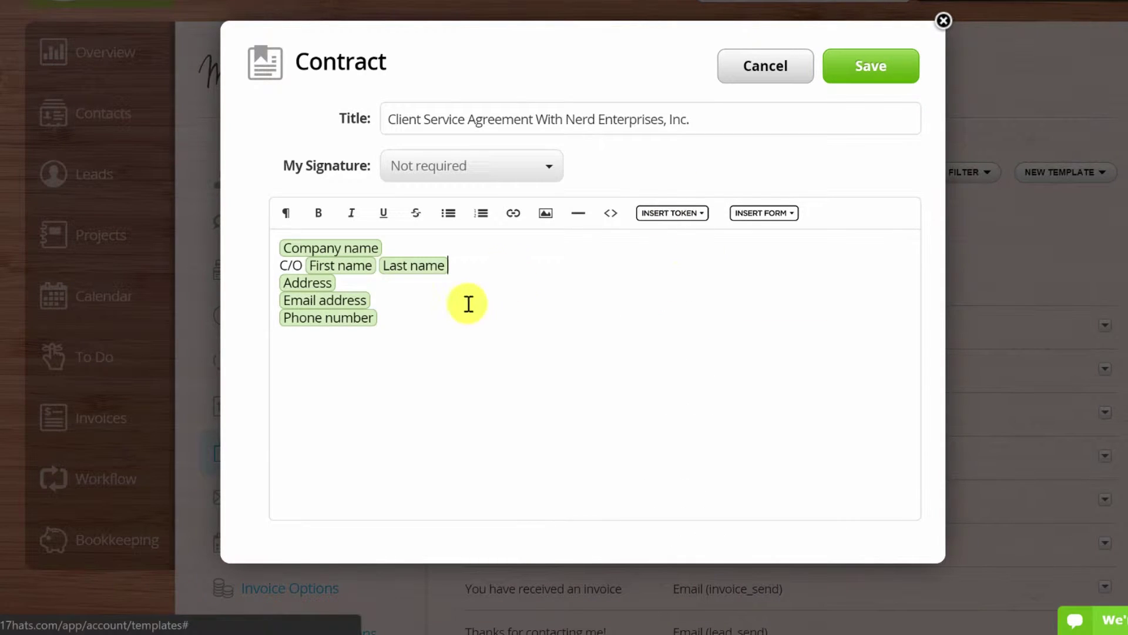
left_click(453, 316)
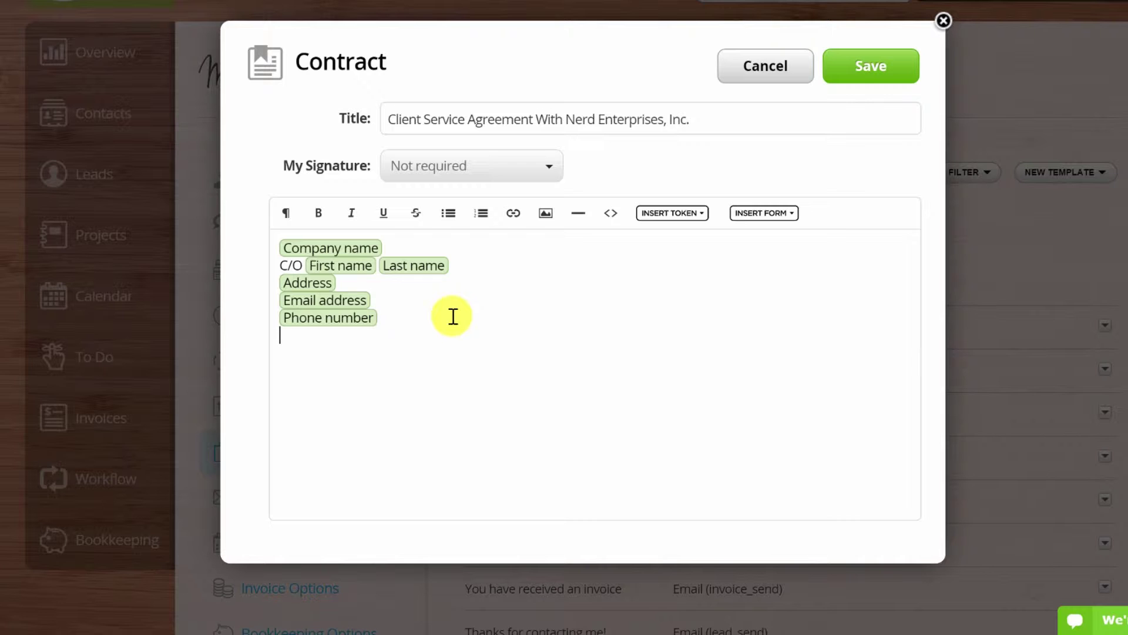
key("Return")
left_click(689, 214)
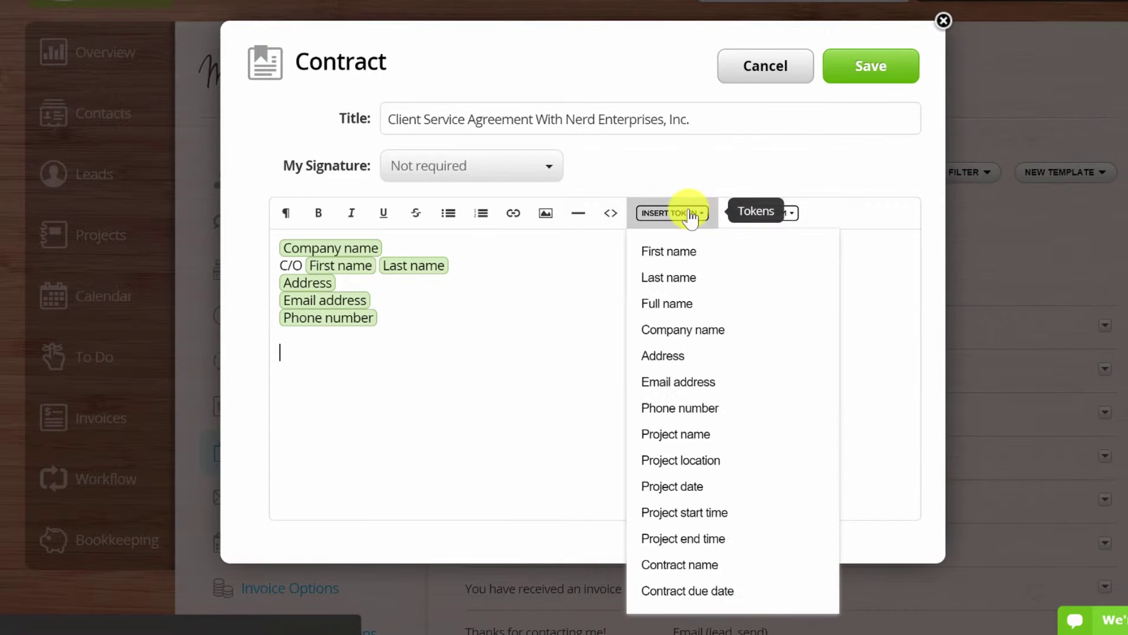
Step: Paste the service agreement text below the client tokens and remove the extra blank line
left_click(206, 302)
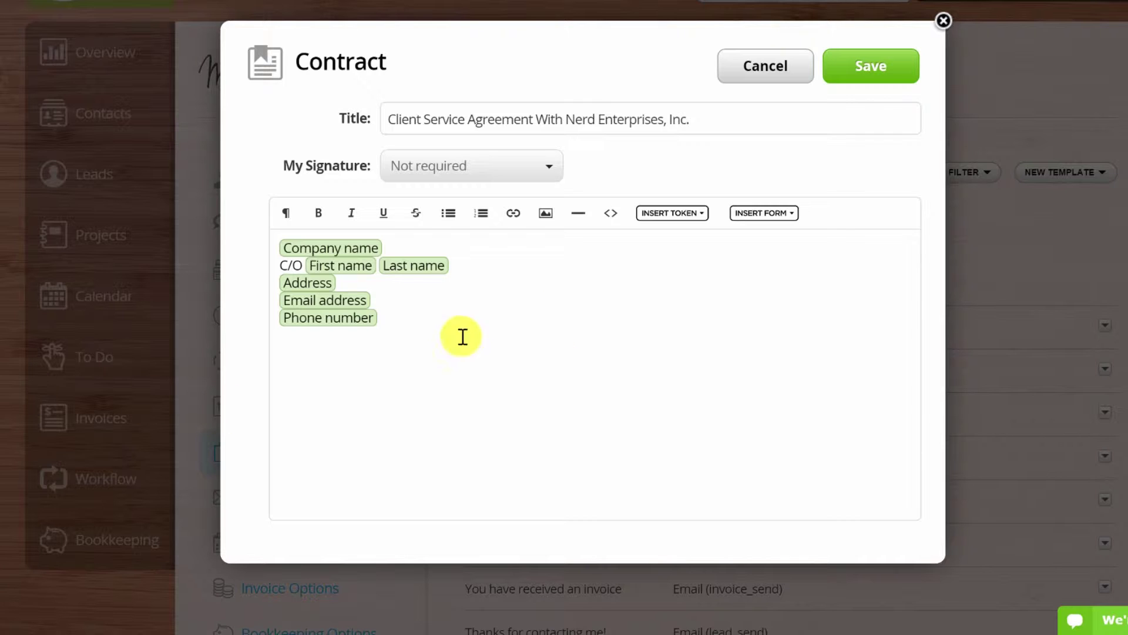
left_click(413, 369)
key("ctrl+v")
scroll(411, 370, "up", 15)
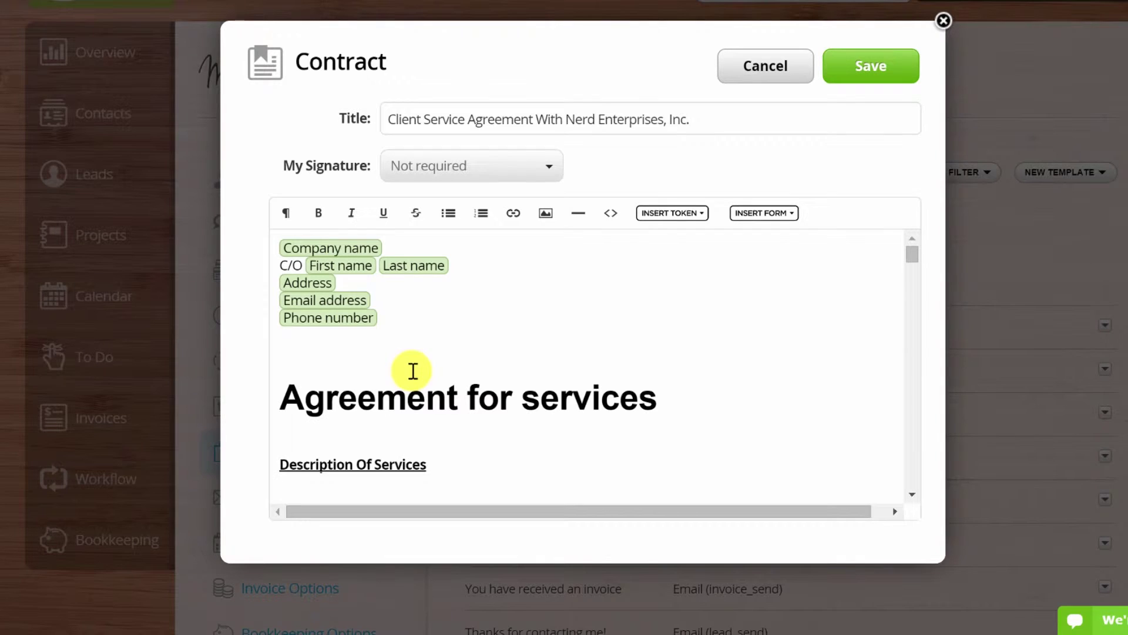
left_click(273, 395)
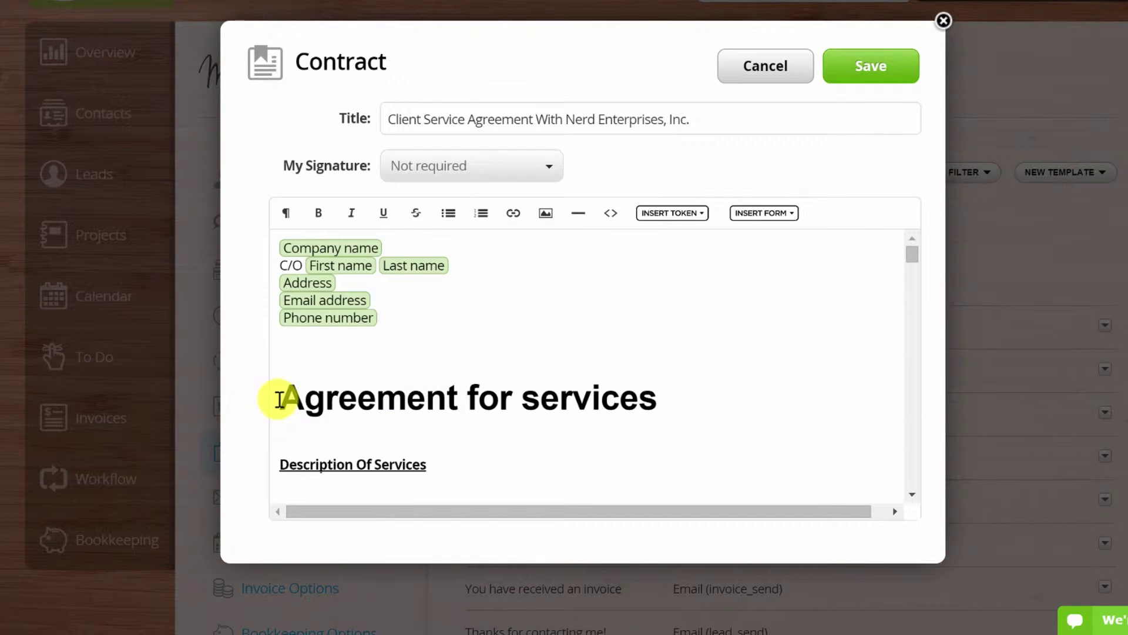
scroll(493, 329, "down", 2)
scroll(492, 329, "down", 5)
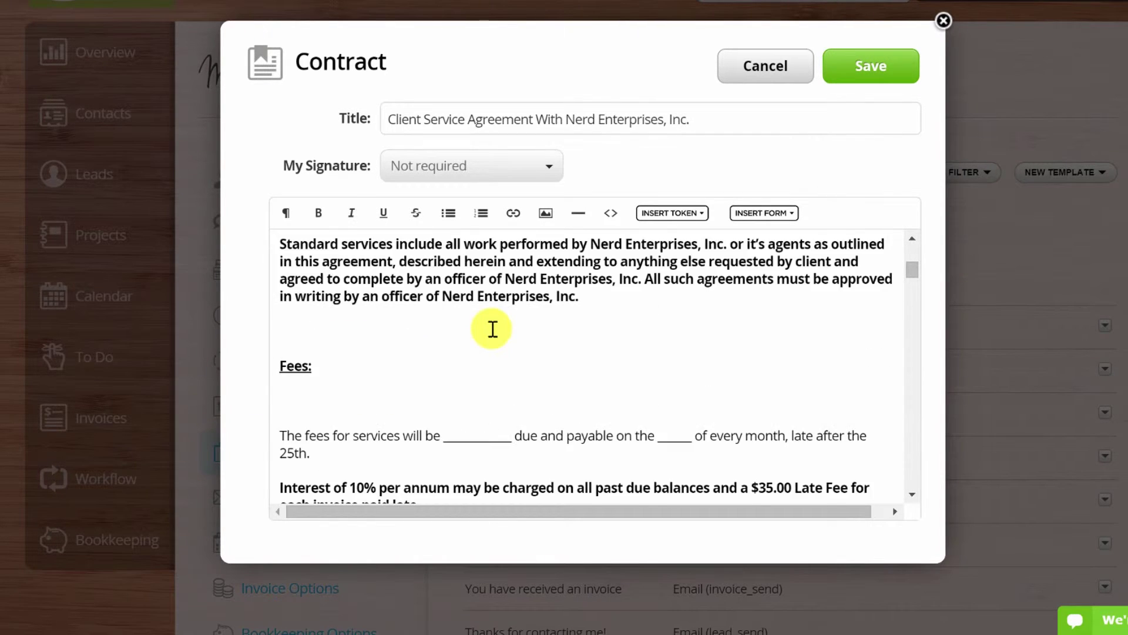
scroll(492, 327, "up", 3)
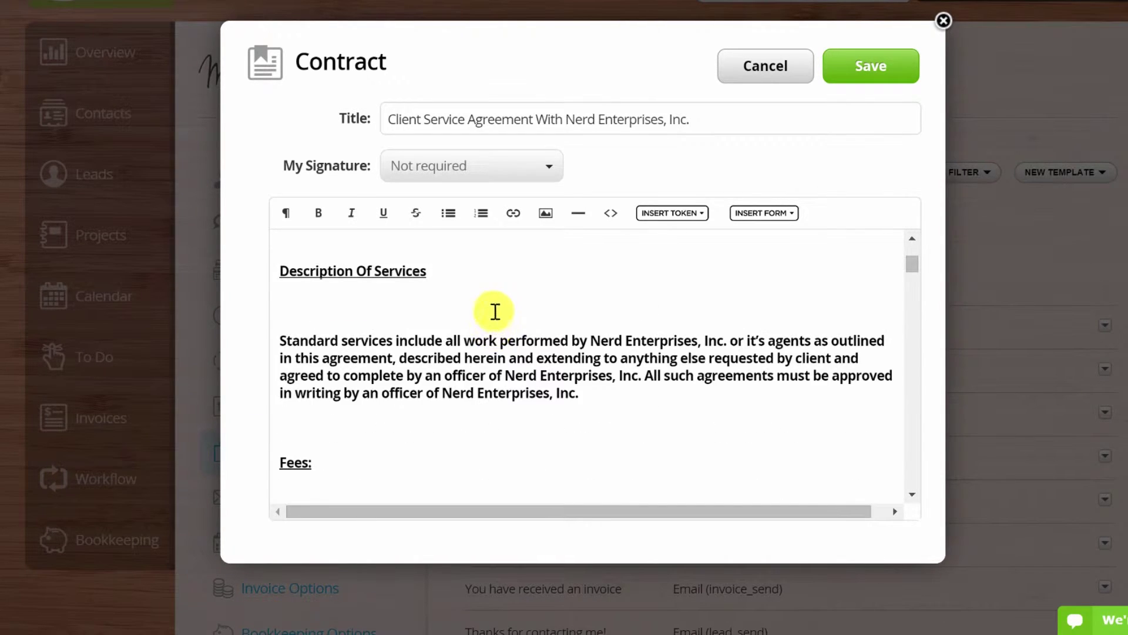
left_click(293, 301)
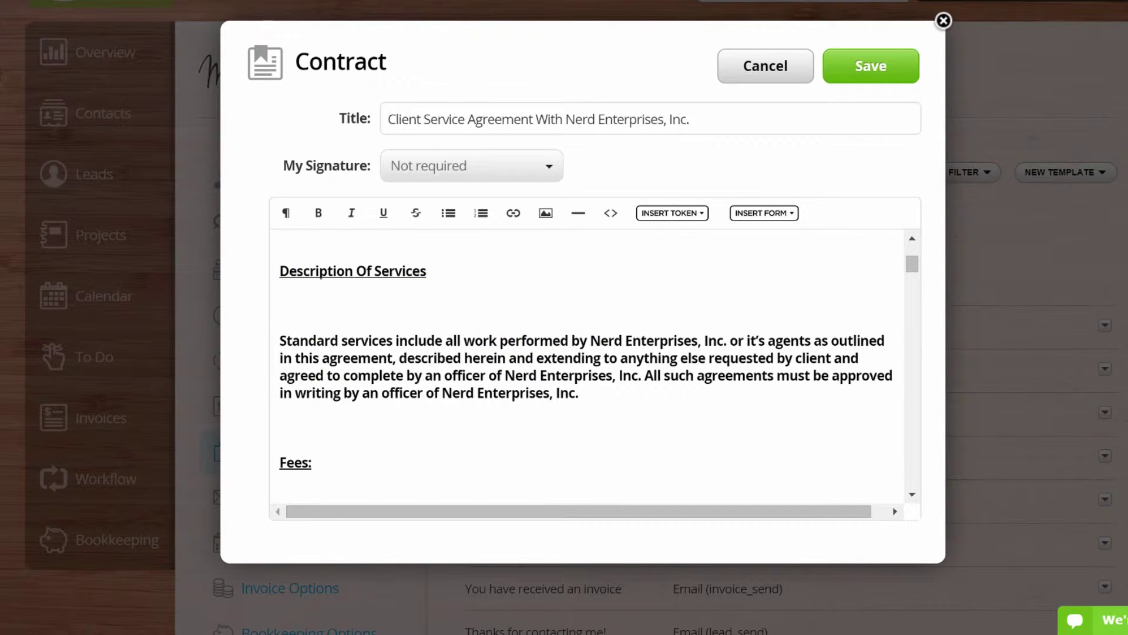
key("Delete")
Step: Replace the [Company Name] placeholder in Services with the Company name token
scroll(588, 364, "down", 5)
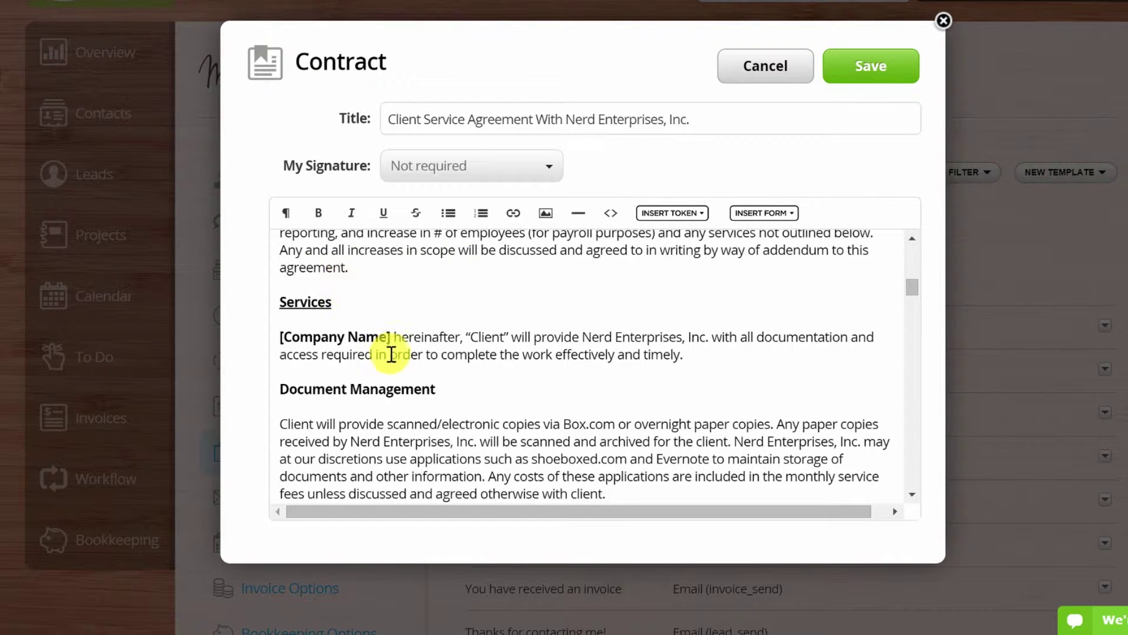
left_click_drag(390, 337, 278, 341)
left_click(682, 214)
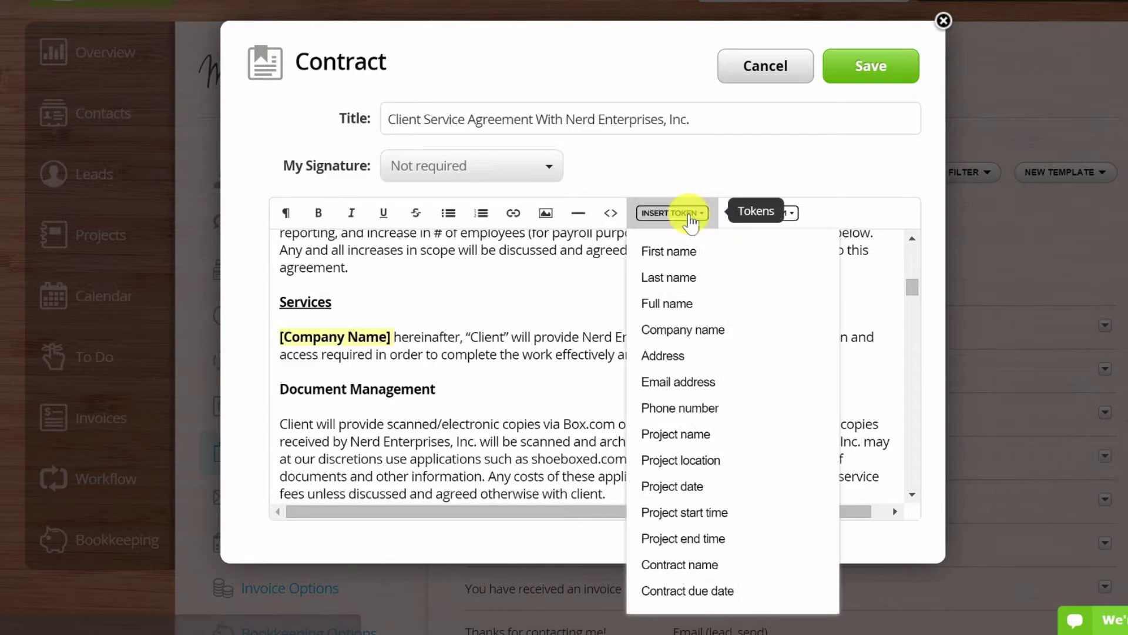
left_click(682, 330)
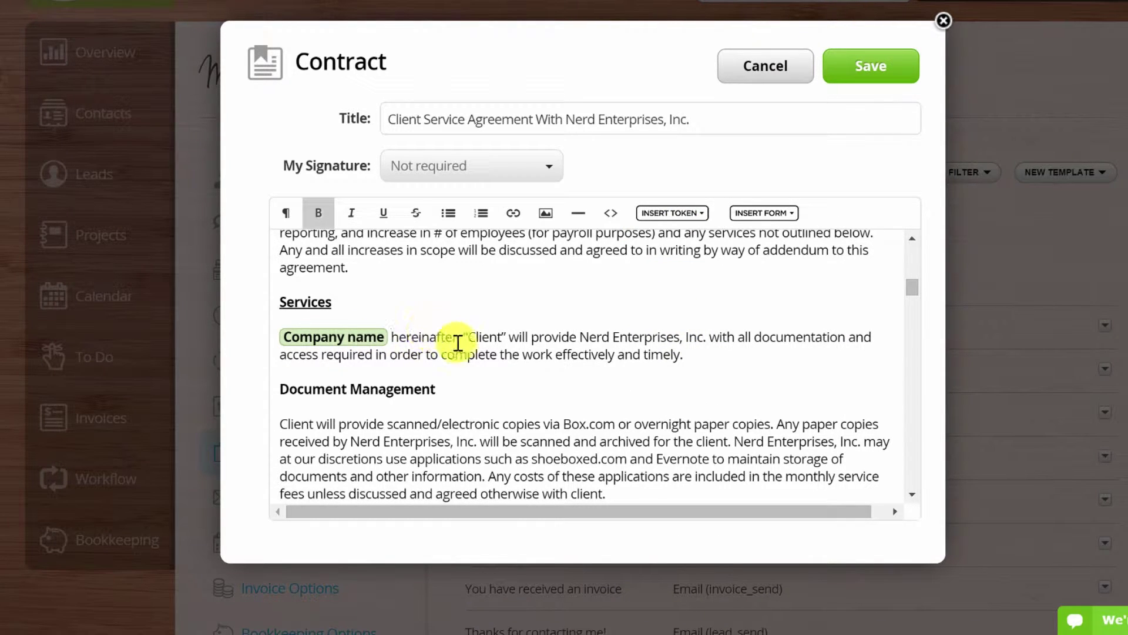
scroll(474, 418, "down", 3)
Step: Delete the blank lines above the bookkeeping paragraph
left_click(318, 347)
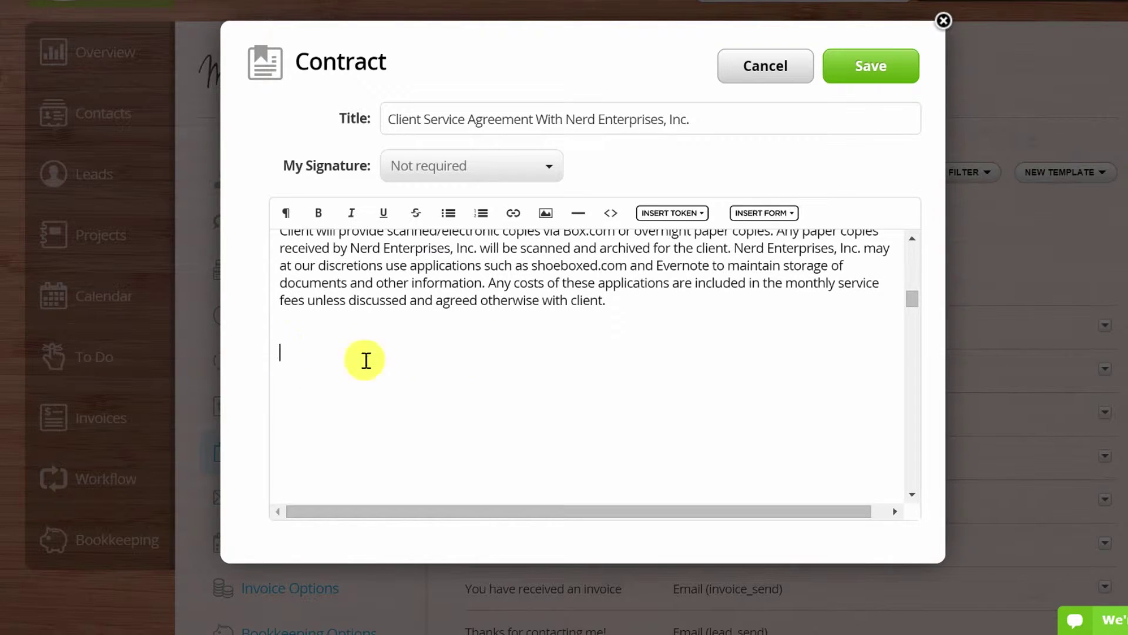
scroll(404, 365, "down", 2)
scroll(855, 324, "up", 2)
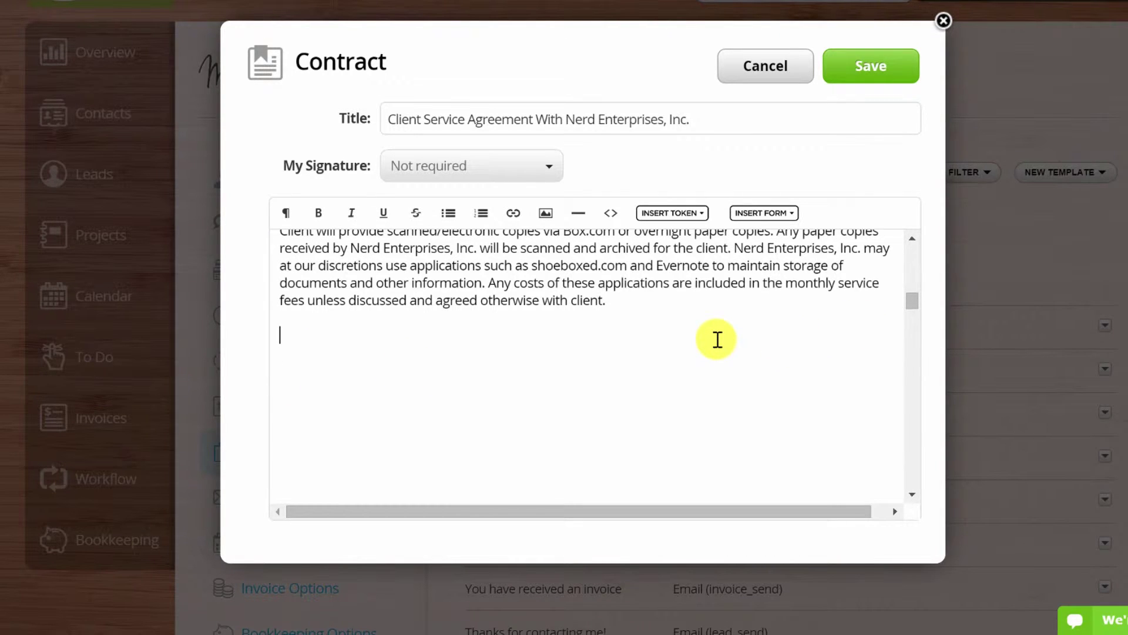
key("Delete")
key("Delete")
key("Delete")
key("Delete")
key("Delete")
key("Delete")
key("Delete")
key("Delete")
key("Delete")
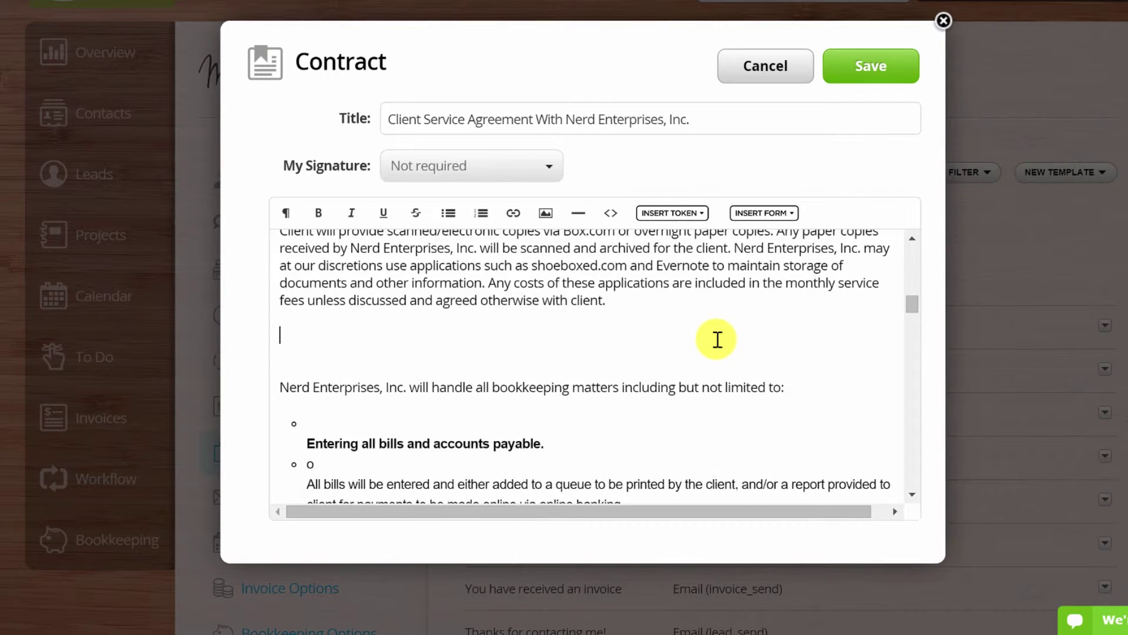
key("Delete")
scroll(716, 338, "down", 2)
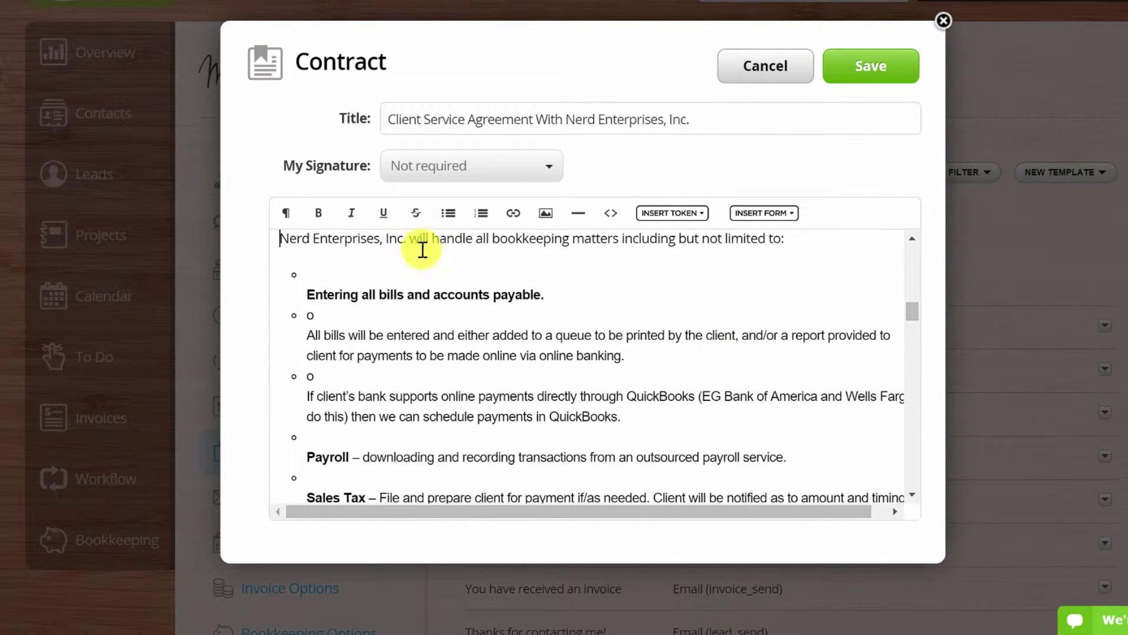
Step: Pull Entering all bills, All bills, If client's bank and Payroll onto their bullets, removing stray o's
left_click(317, 274)
key("Delete")
left_click(365, 292)
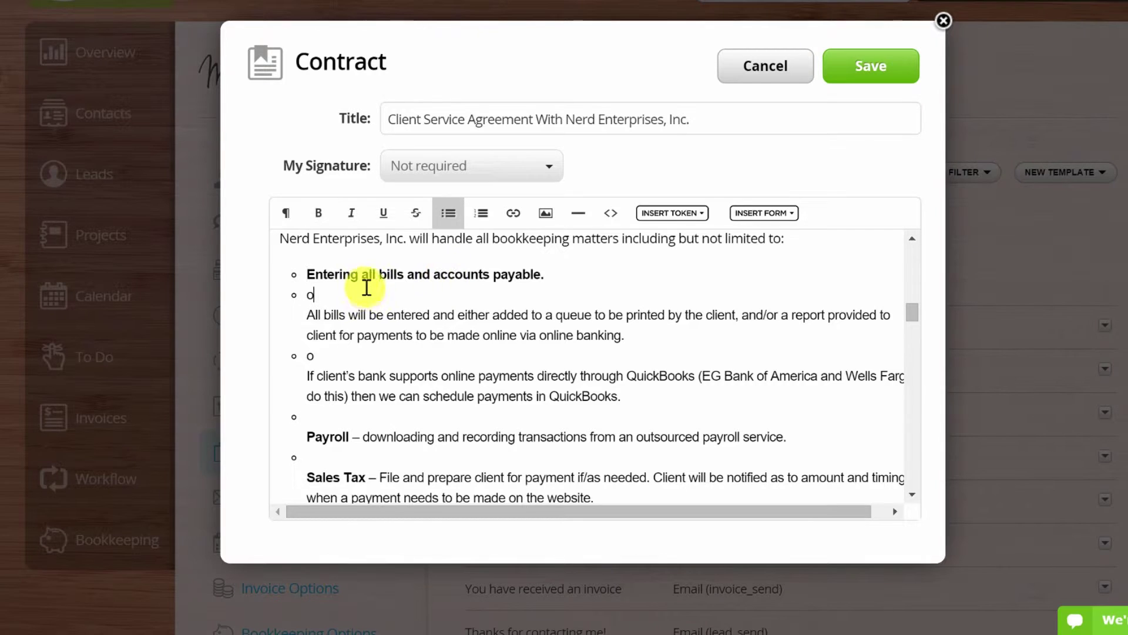
key("Delete")
key("BackSpace")
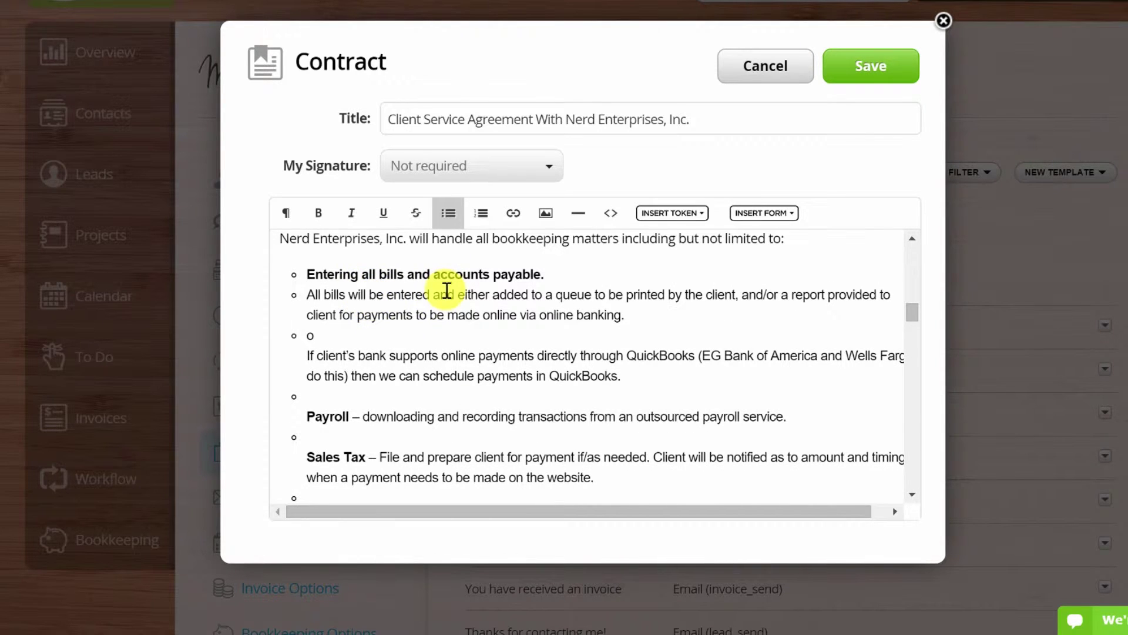
left_click(320, 336)
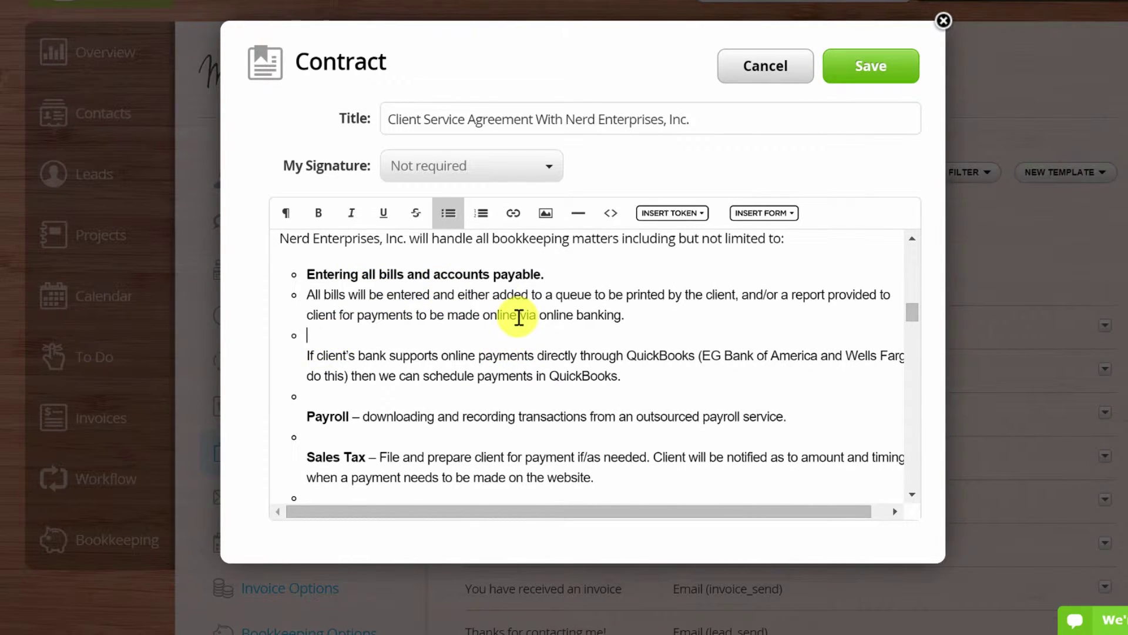
key("Delete")
left_click(362, 376)
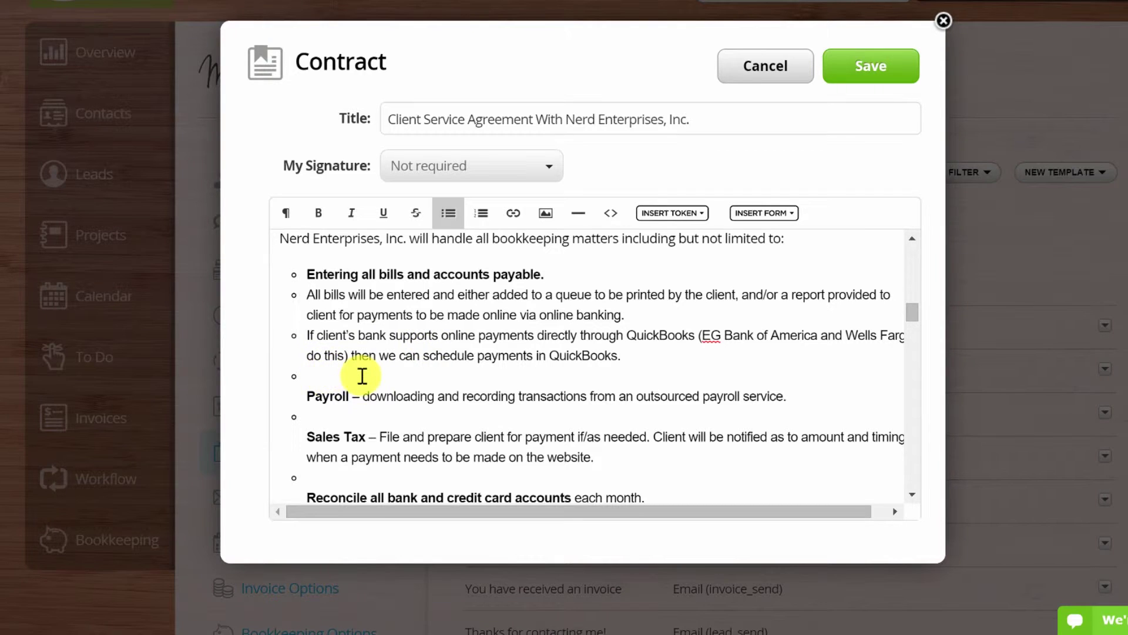
key("Delete")
Step: Join the Sales Tax, Reconcile and Sales and Accounts Receivable Management lines onto their bullets
left_click(322, 395)
key("Delete")
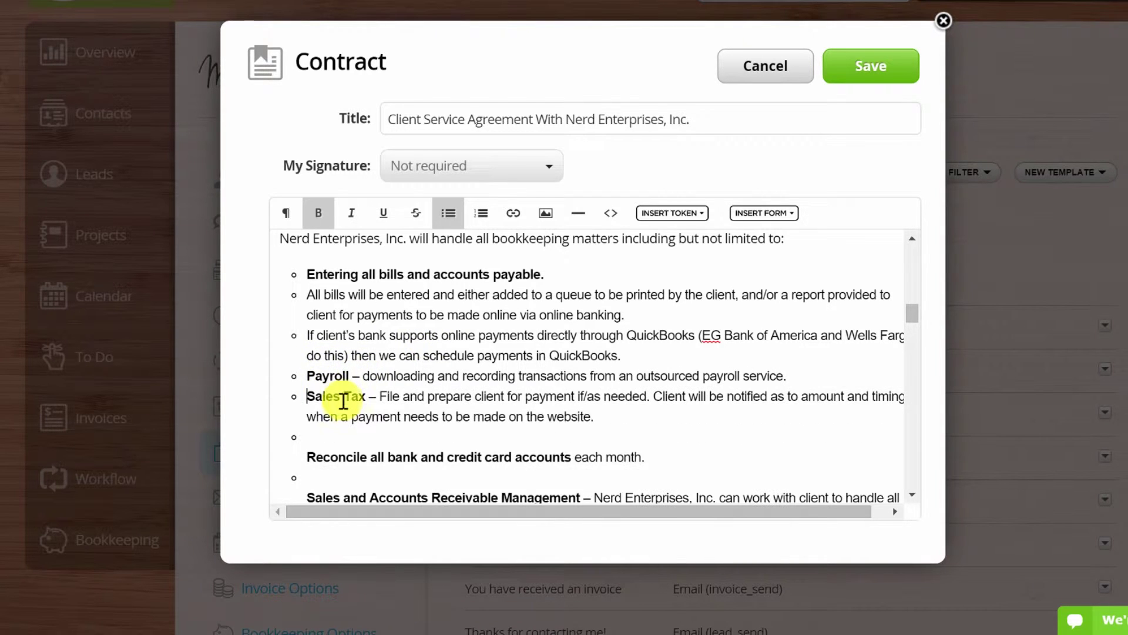
left_click(328, 436)
key("Delete")
left_click(338, 456)
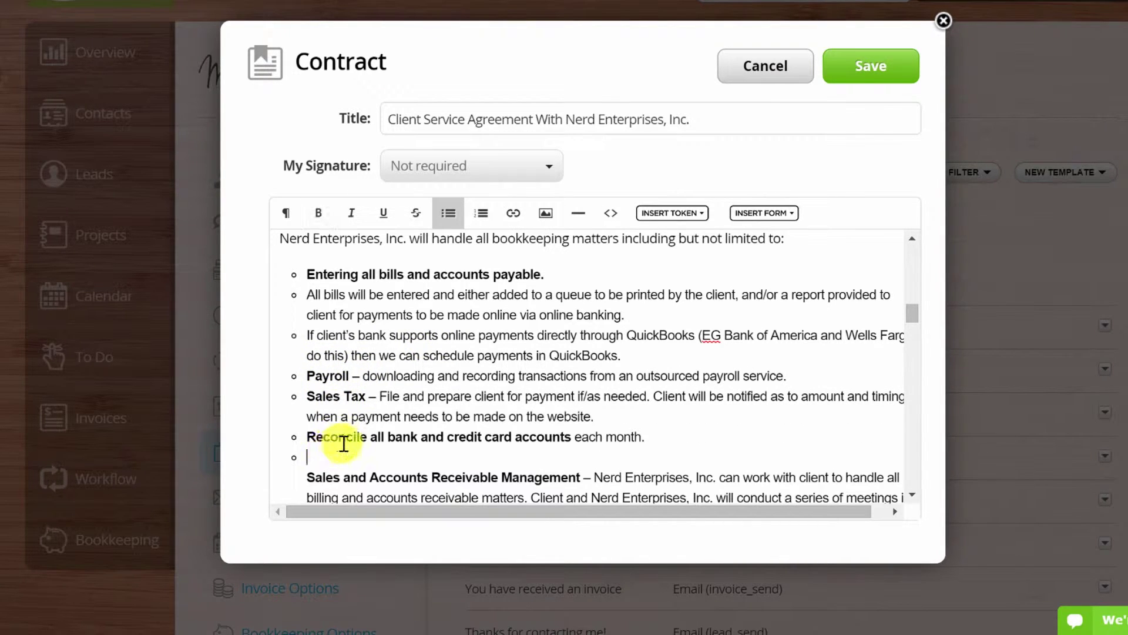
key("Delete")
scroll(406, 388, "down", 2)
scroll(400, 381, "down", 3)
Step: Fix the Reports, Balance Sheet and Profit and Loss bullets, deleting stray o characters
left_click(348, 368)
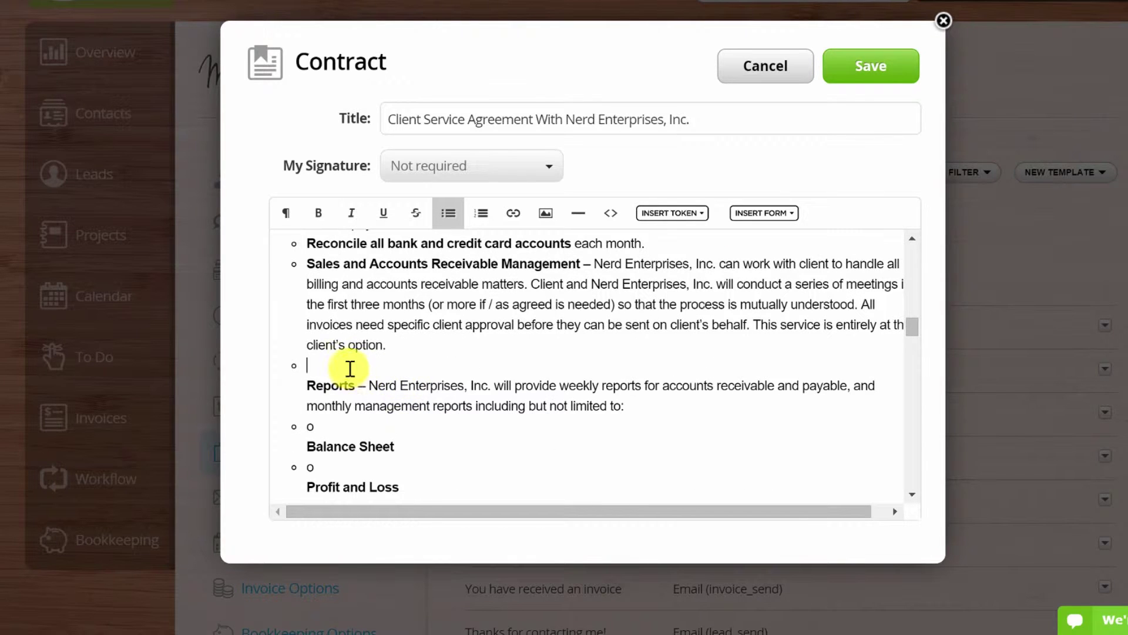
key("Delete")
left_click(339, 409)
key("Delete")
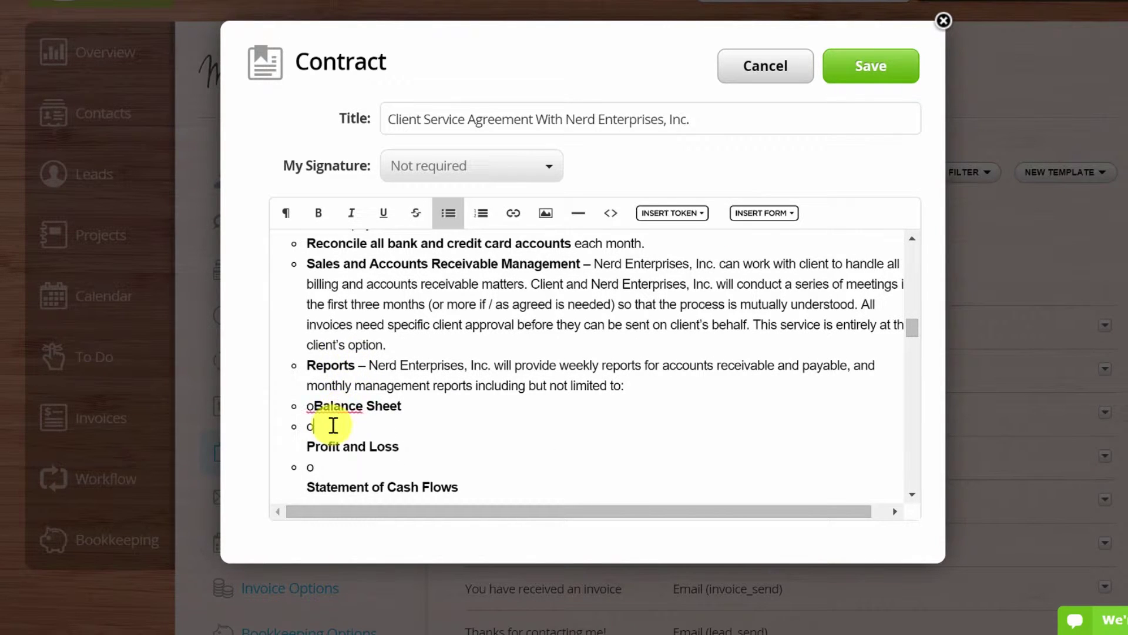
key("BackSpace")
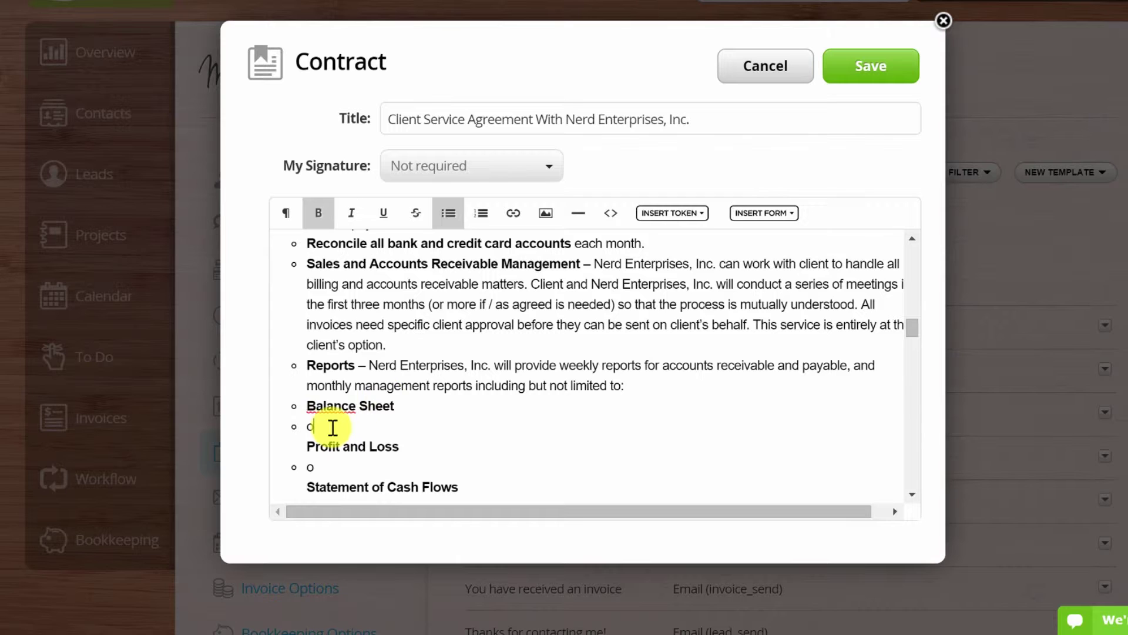
left_click(345, 423)
key("Delete")
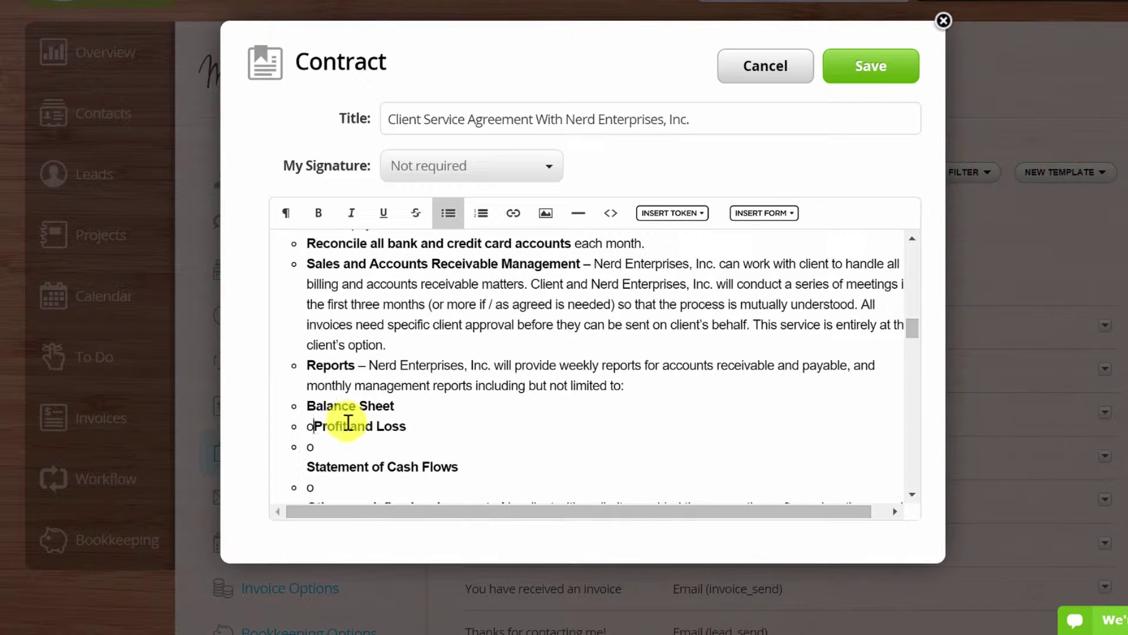
key("BackSpace")
Step: Clean up the Others as defined, Customized reports and Detailed Accounting Review bullets
scroll(347, 420, "down", 2)
left_click(335, 390)
key("Delete")
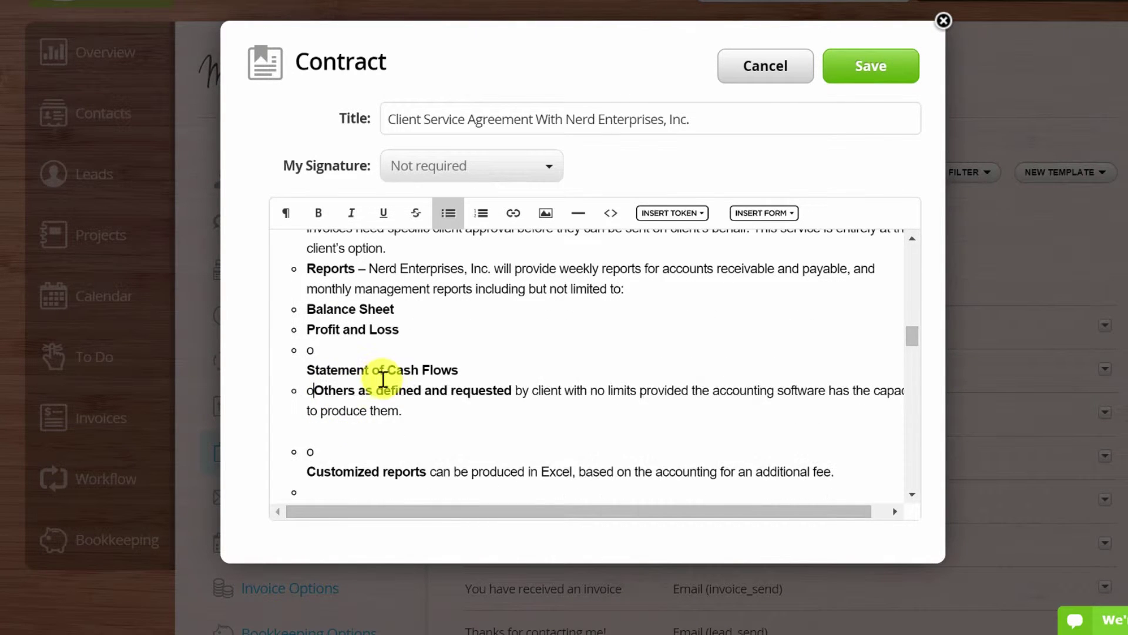
key("BackSpace")
scroll(352, 353, "down", 2)
left_click(357, 336)
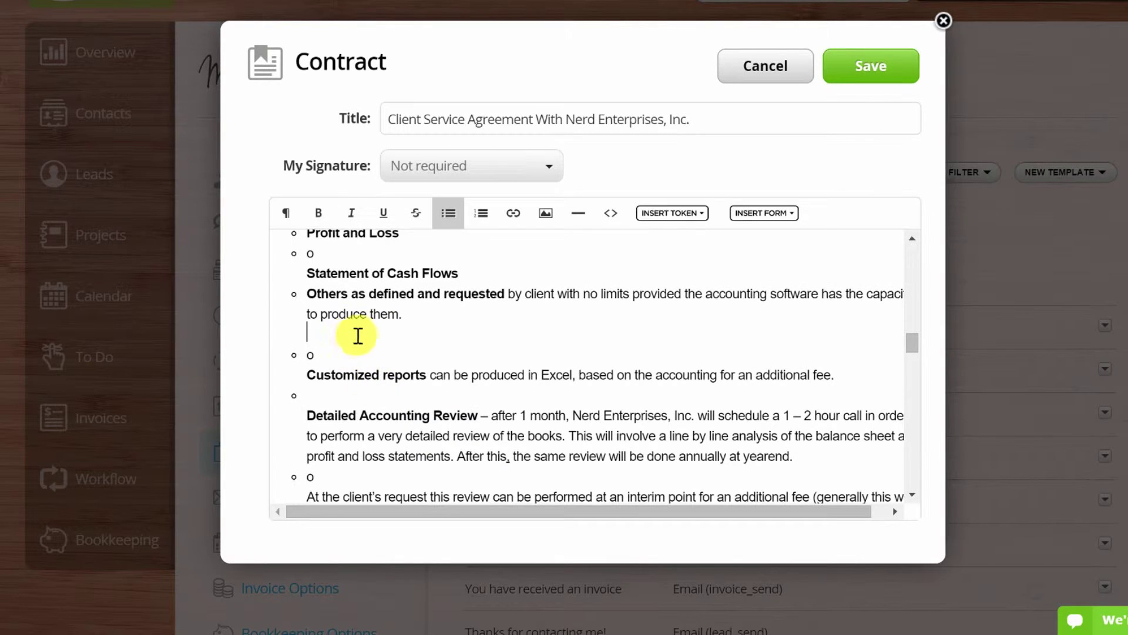
key("Delete")
key("Delete")
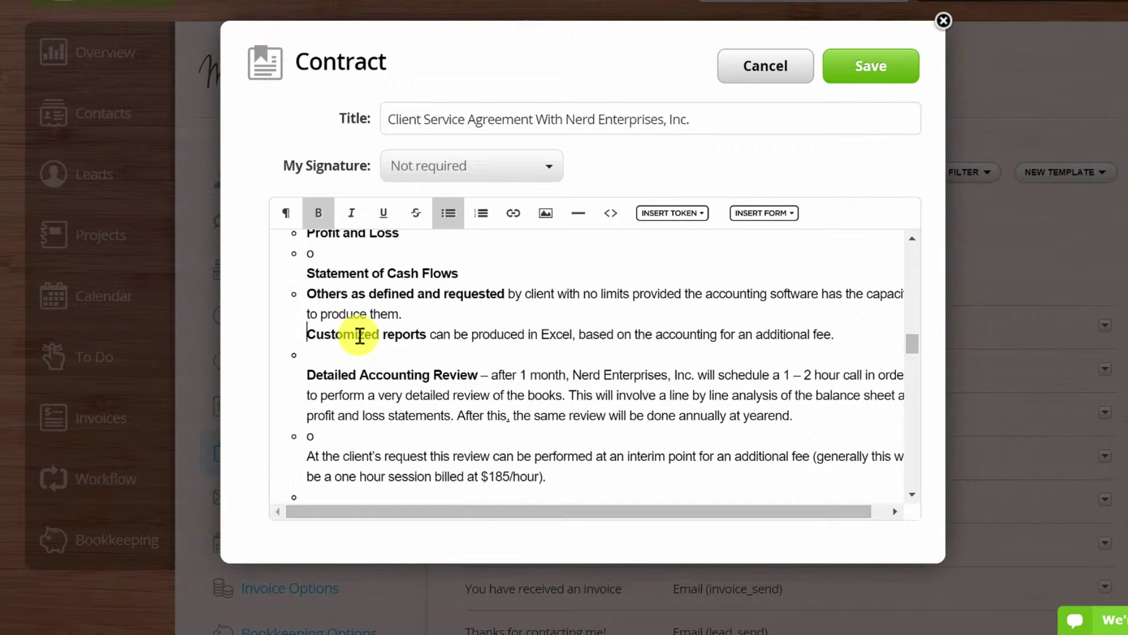
key("BackSpace")
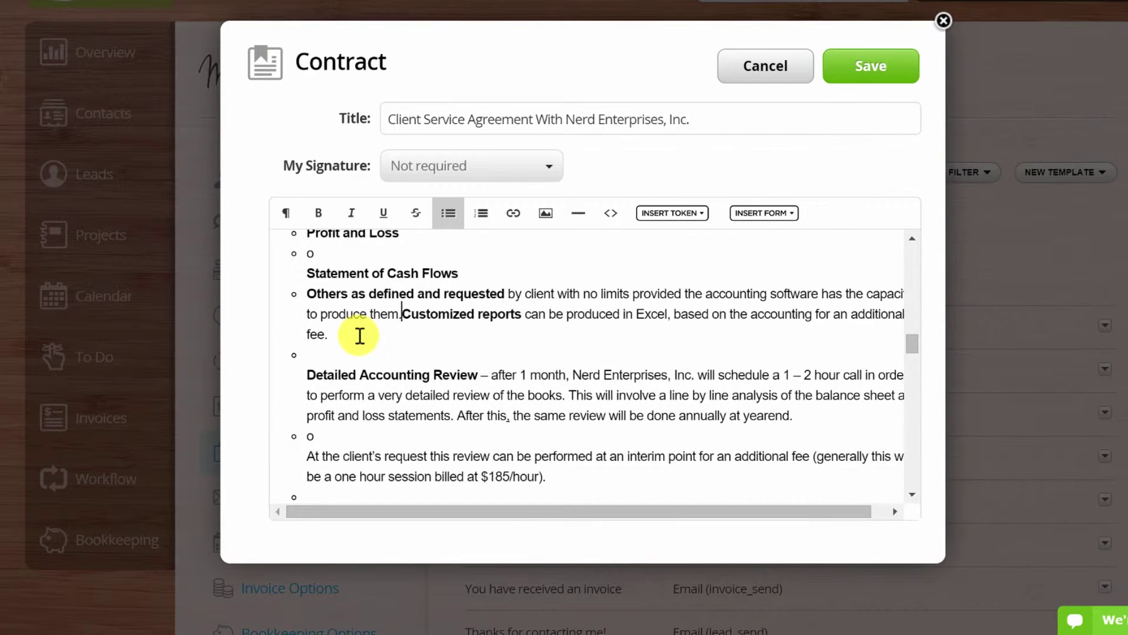
key("Return")
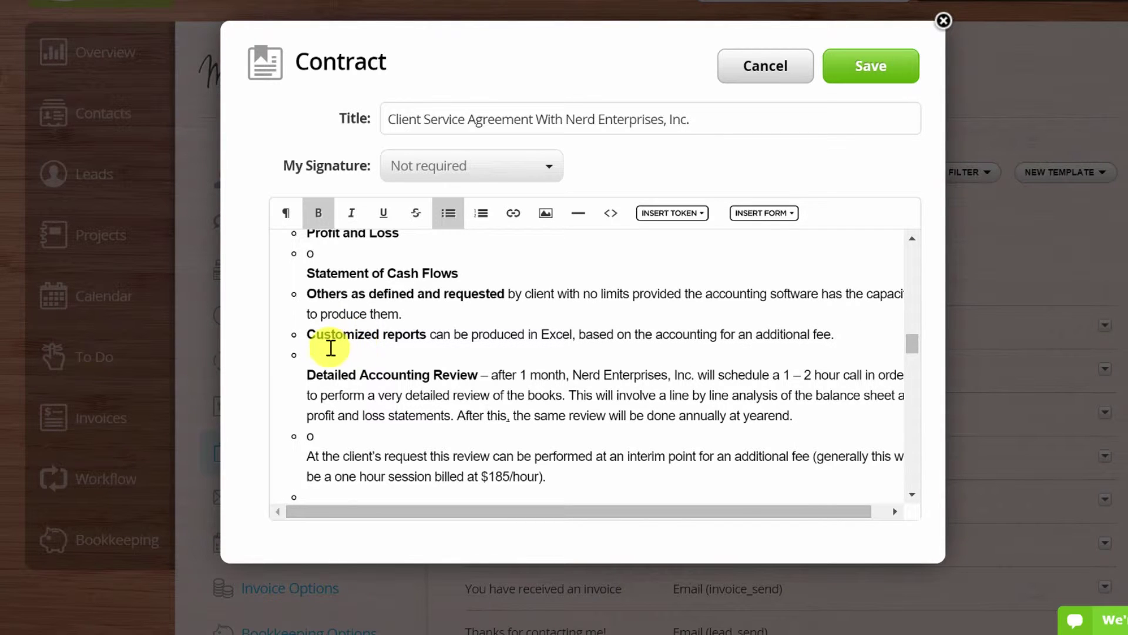
key("Delete")
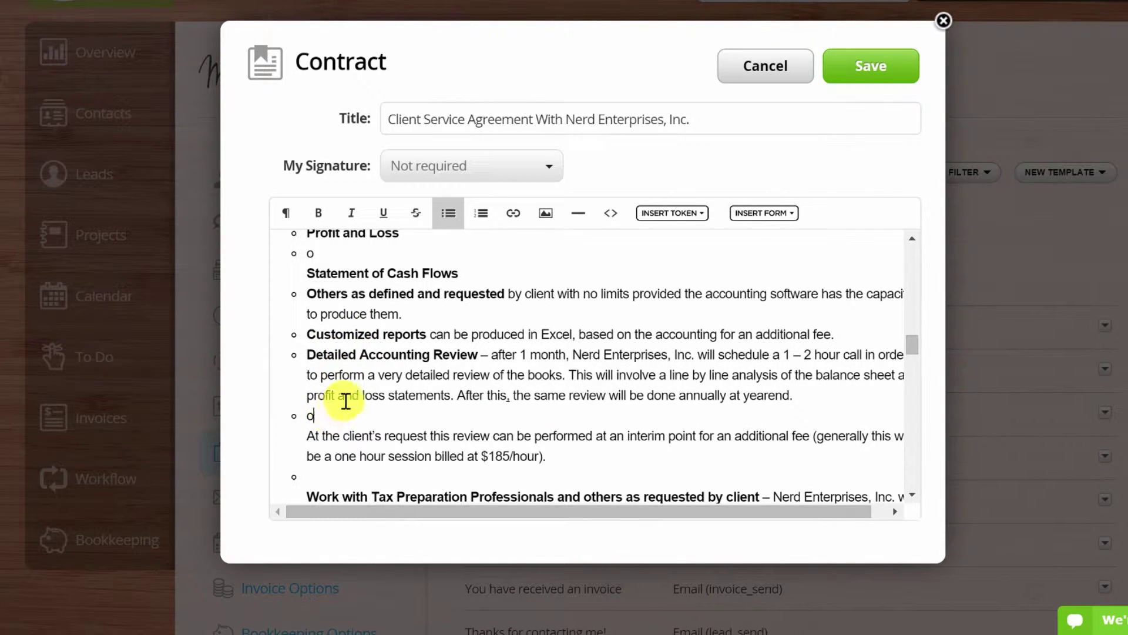
Step: Remove the blank lines above the Cancellation section
scroll(587, 364, "down", 10)
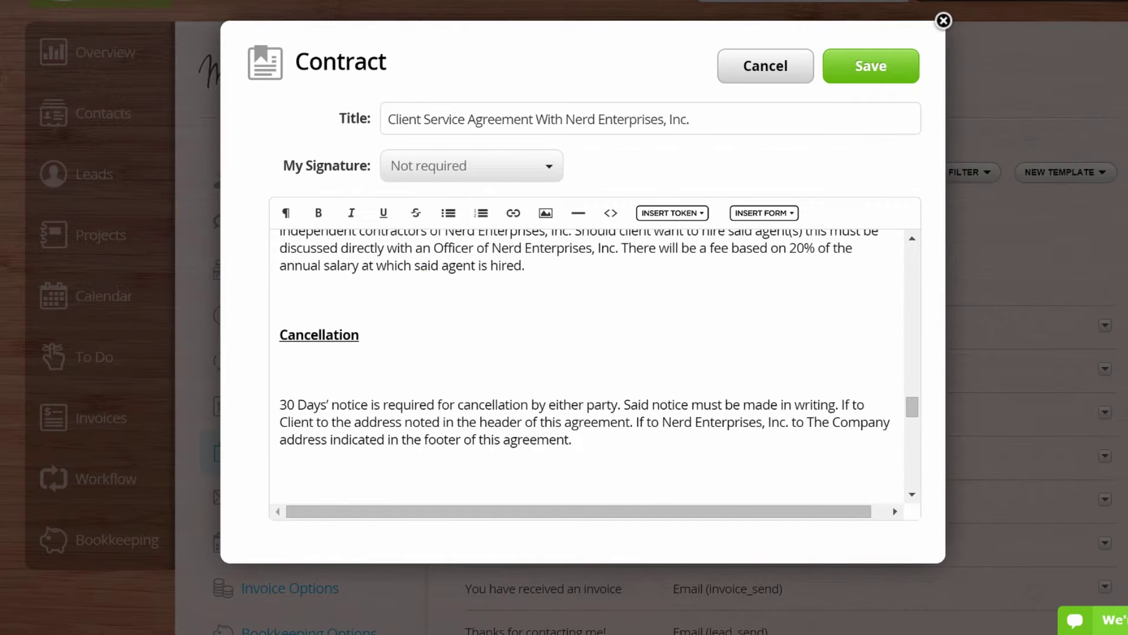
scroll(329, 294, "up", 2)
scroll(337, 302, "up", 8)
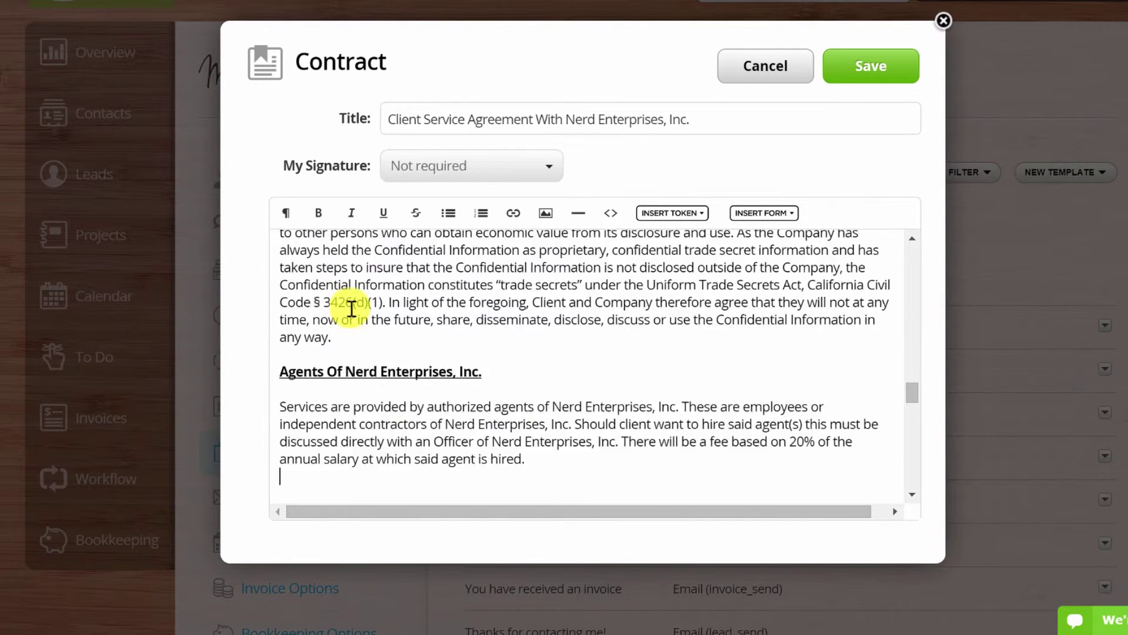
scroll(469, 304, "down", 2)
scroll(468, 304, "down", 8)
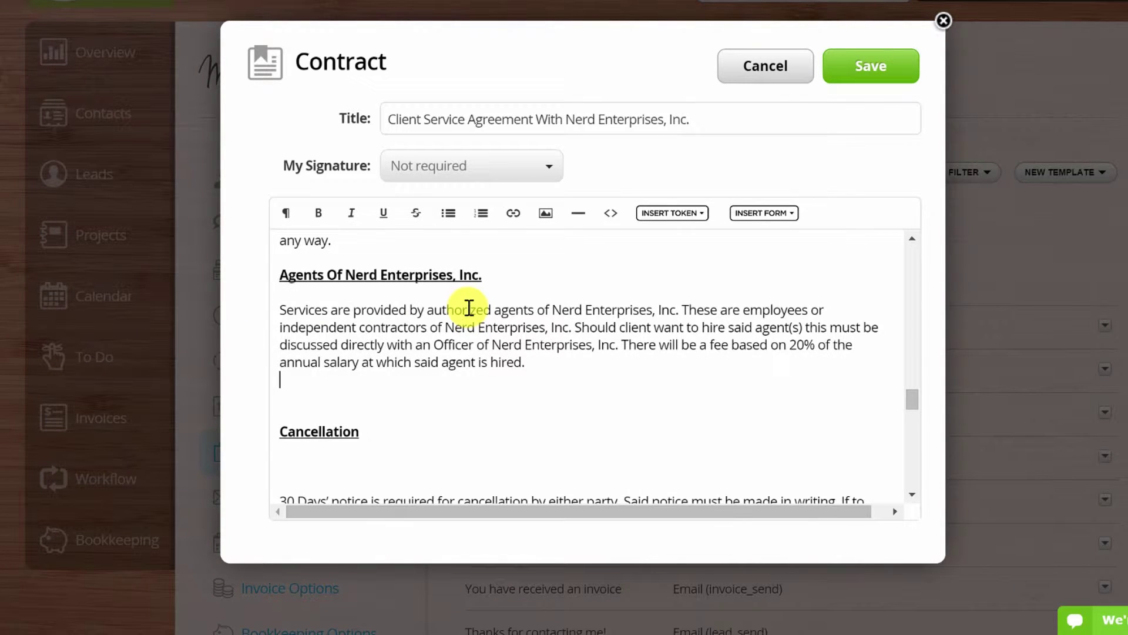
key("Delete")
key("Delete")
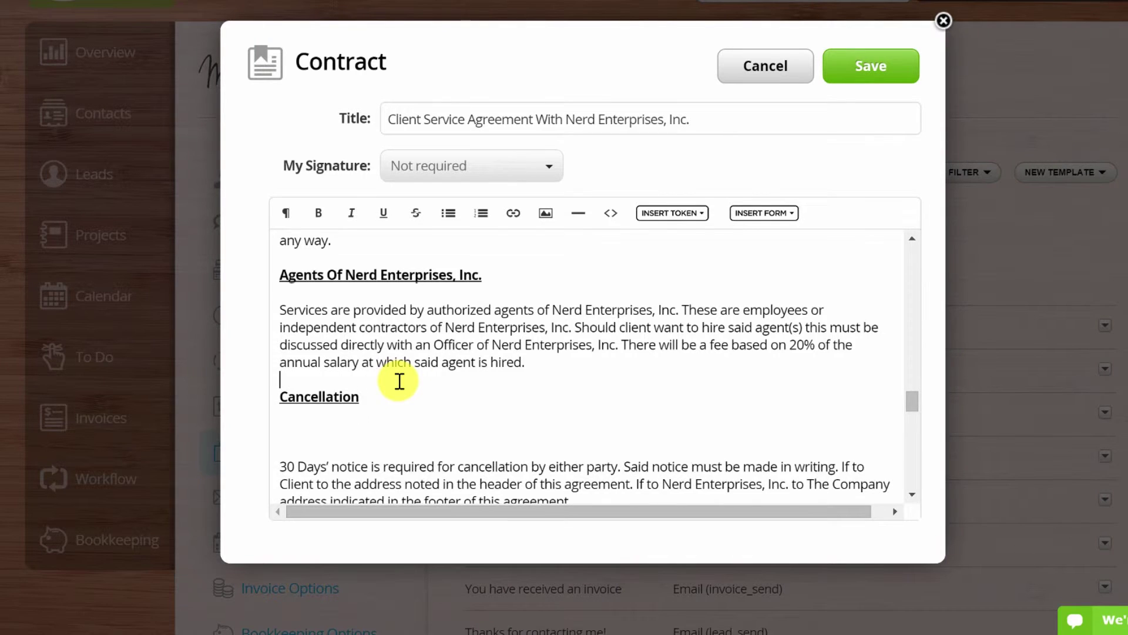
scroll(399, 382, "down", 2)
left_click(286, 322)
key("Delete")
key("Delete")
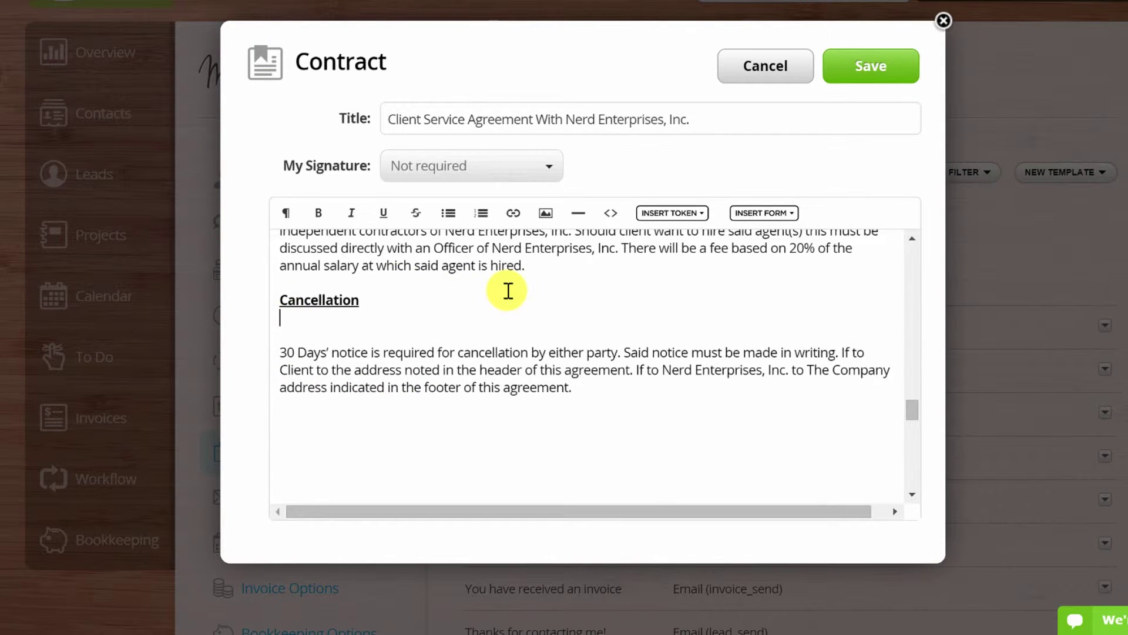
scroll(492, 300, "down", 3)
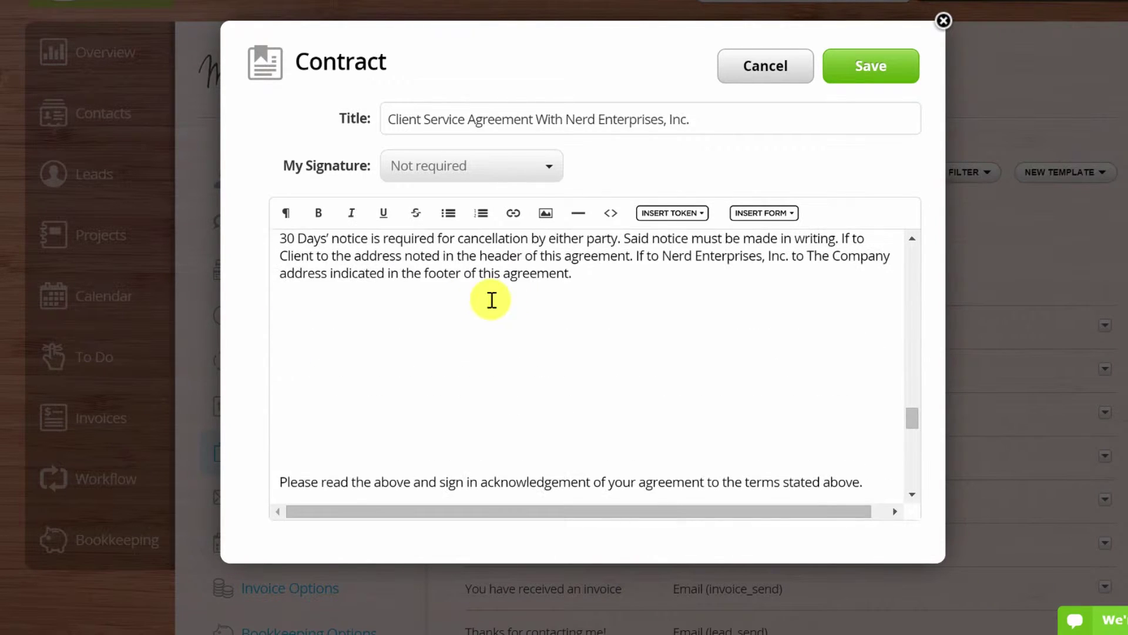
Step: Delete the blank lines above 'Please read the above' and above the signature line
left_click(307, 300)
key("Delete")
key("Delete")
key("Delete")
key("Delete")
key("Delete")
key("Delete")
key("Delete")
key("Delete")
key("Delete")
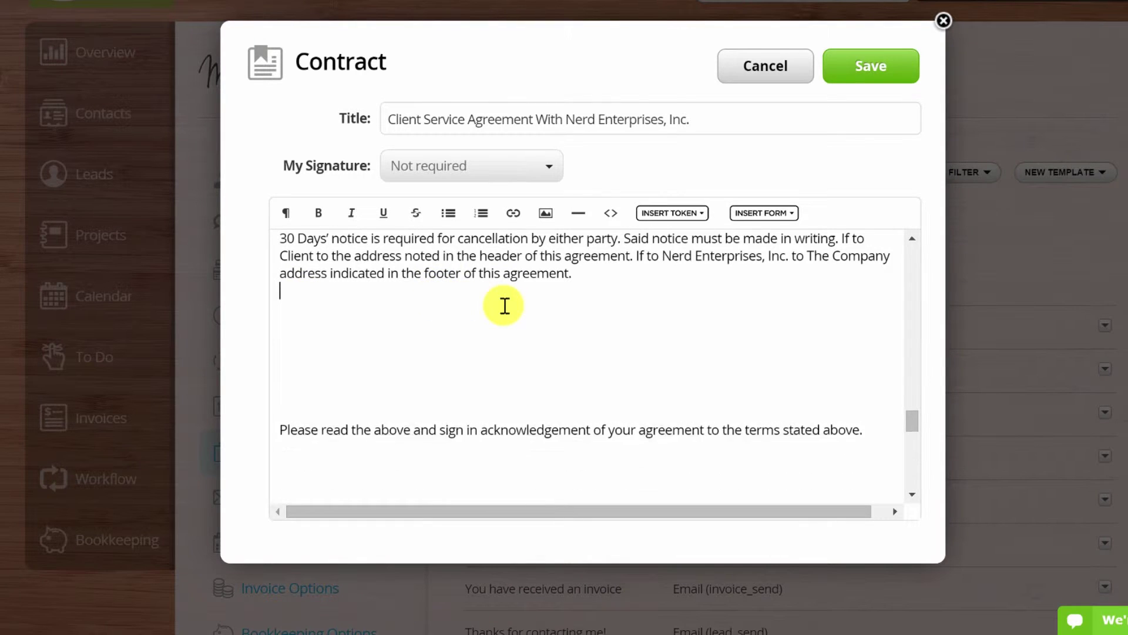
key("Delete")
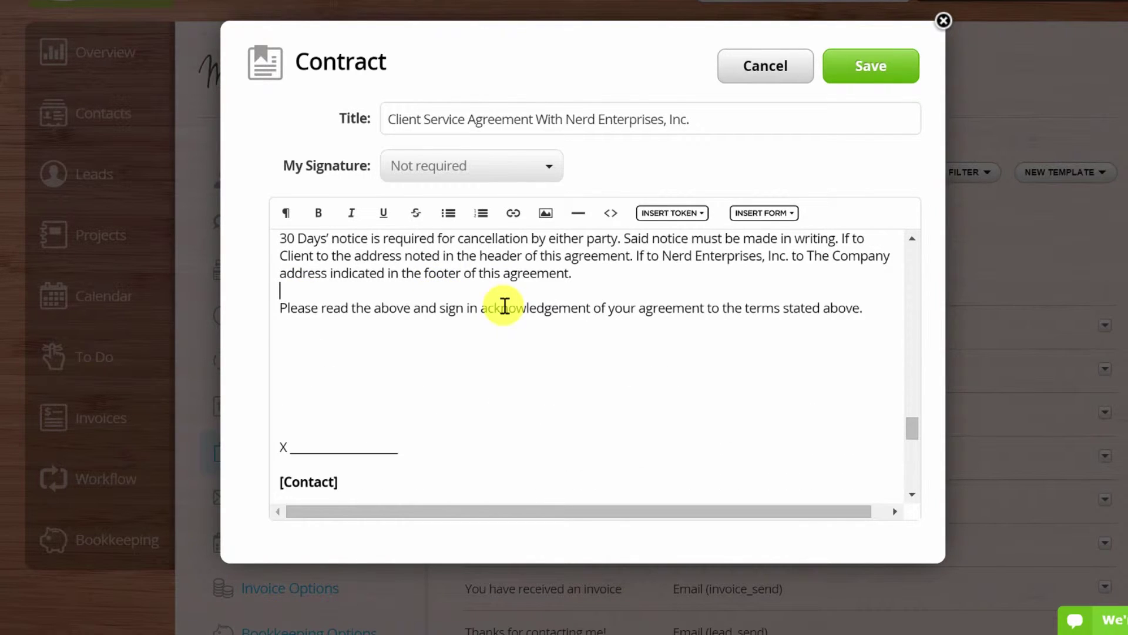
left_click(311, 330)
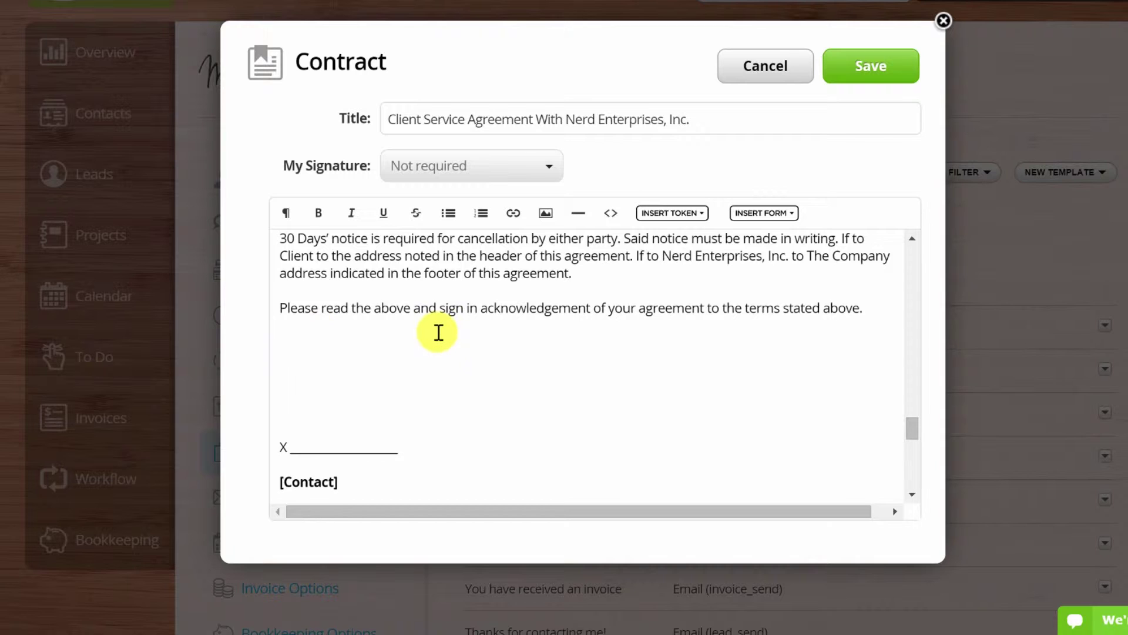
key("Delete")
key("Delete")
key("Delete")
key("Delete")
key("Delete")
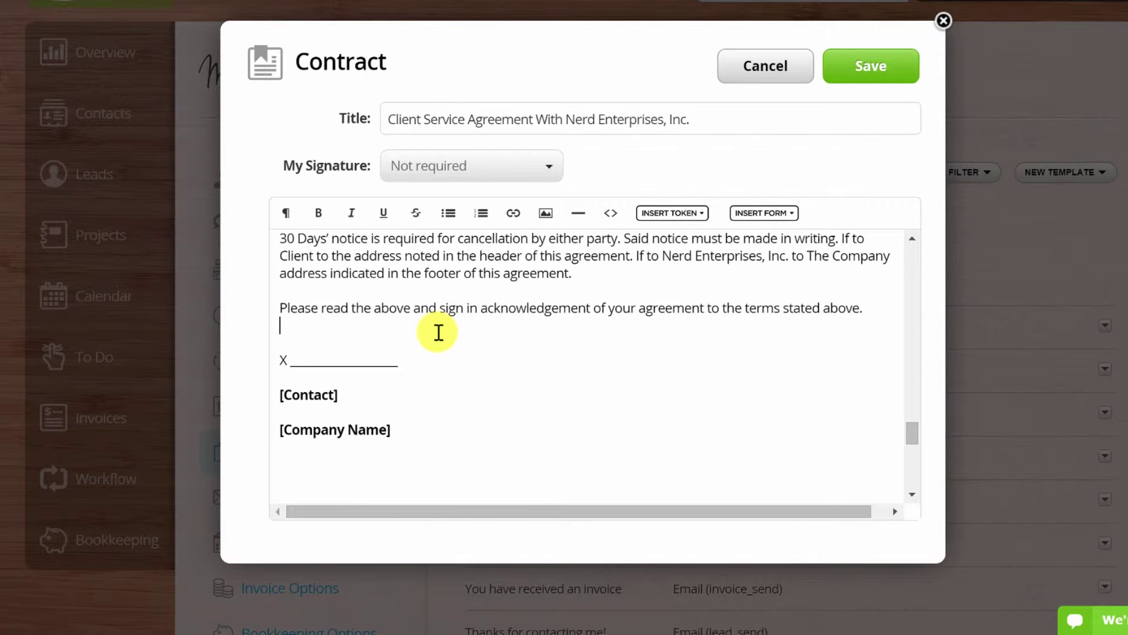
Step: Remove the stray o bullet before Statement of Cash Flows
scroll(460, 335, "up", 10)
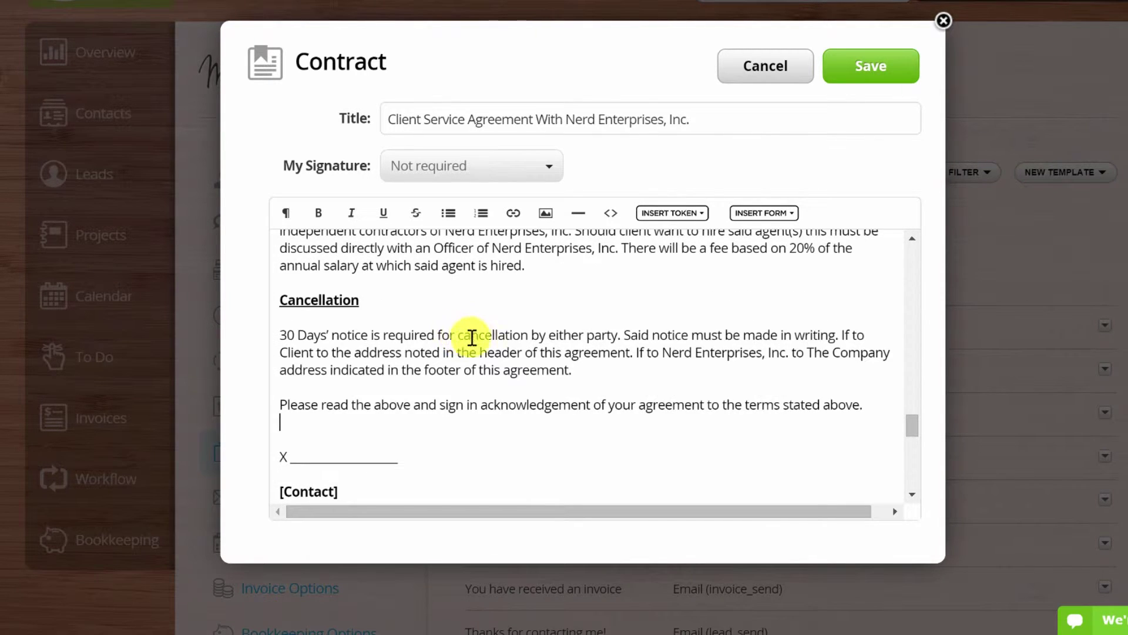
scroll(505, 335, "up", 5)
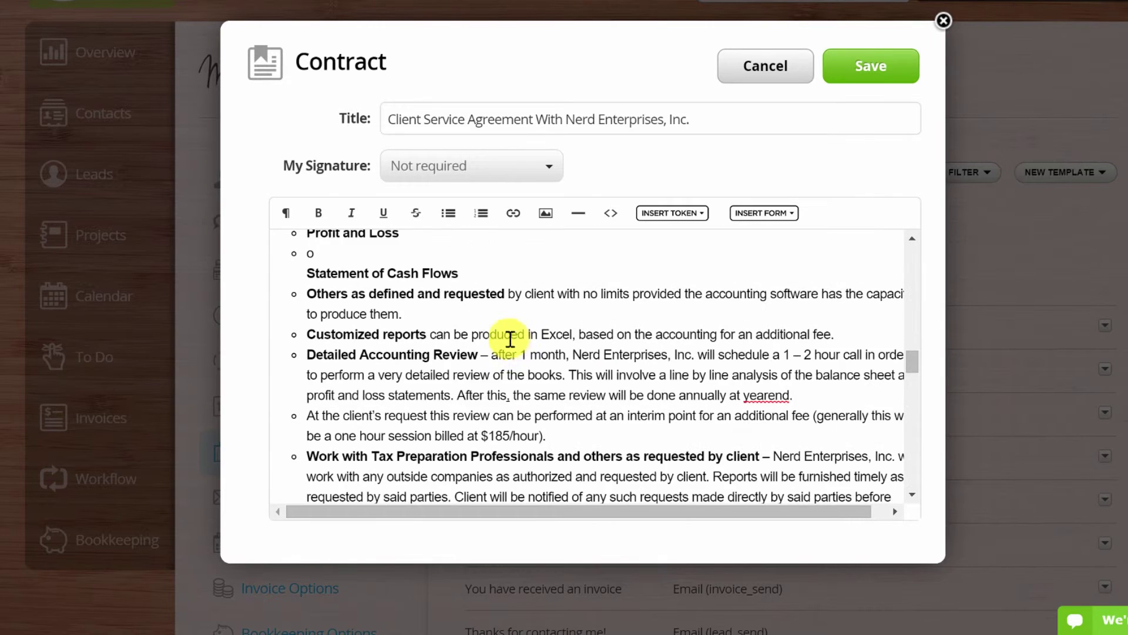
scroll(488, 329, "up", 4)
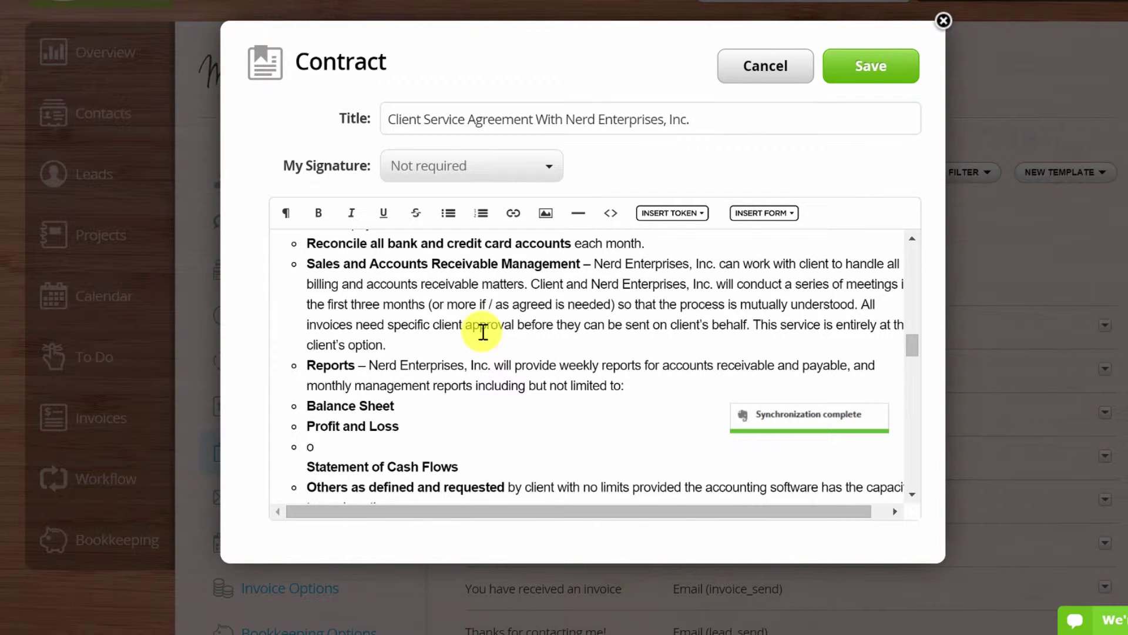
left_click(358, 446)
key("Delete")
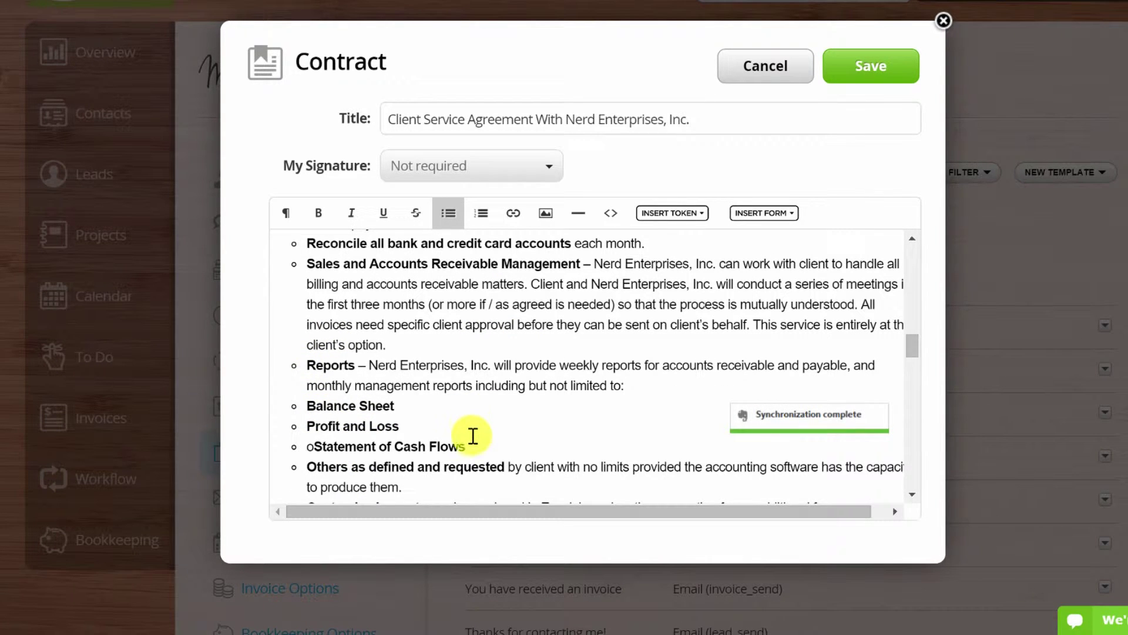
key("BackSpace")
scroll(471, 433, "down", 5)
scroll(424, 369, "down", 5)
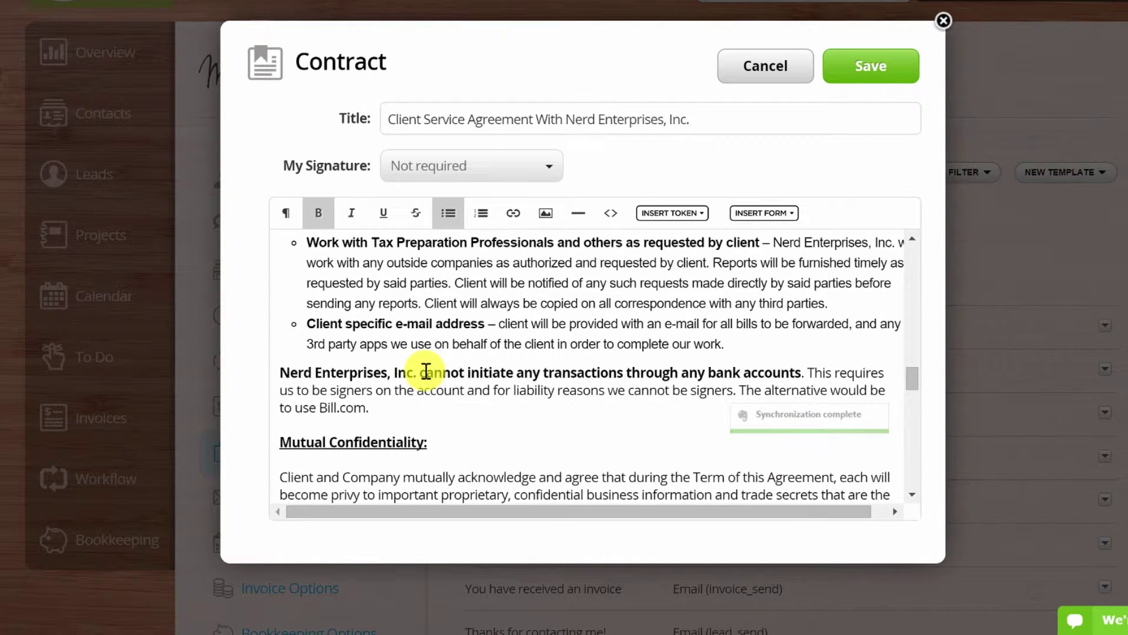
Step: Delete the blank lines above the closing paragraph
left_click(453, 345)
scroll(455, 346, "down", 2)
scroll(441, 348, "down", 2)
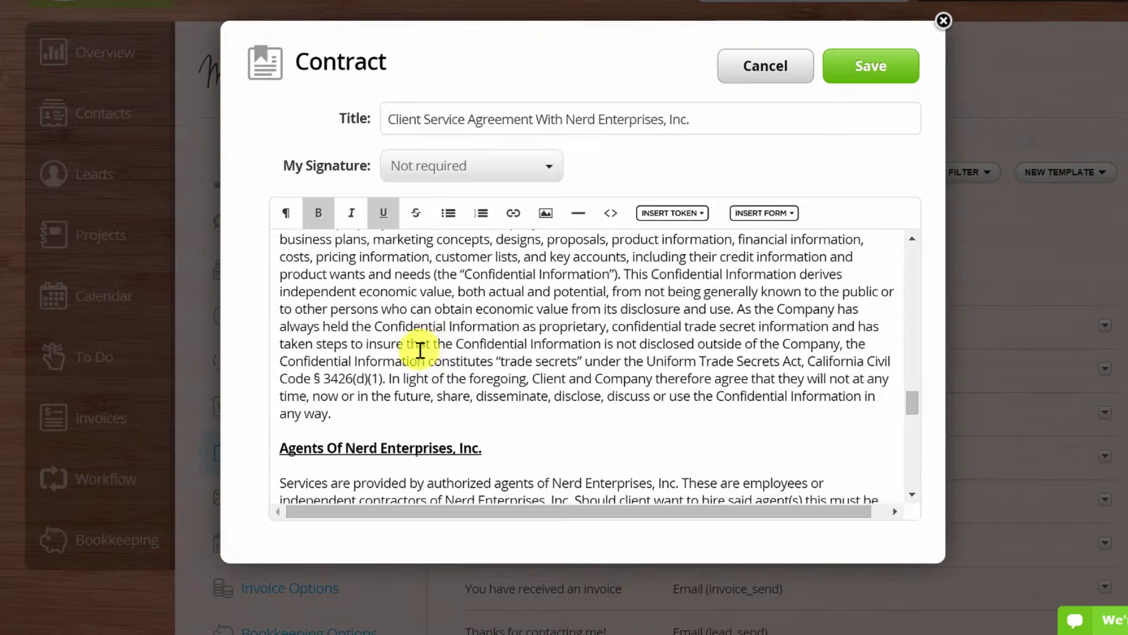
scroll(420, 351, "down", 5)
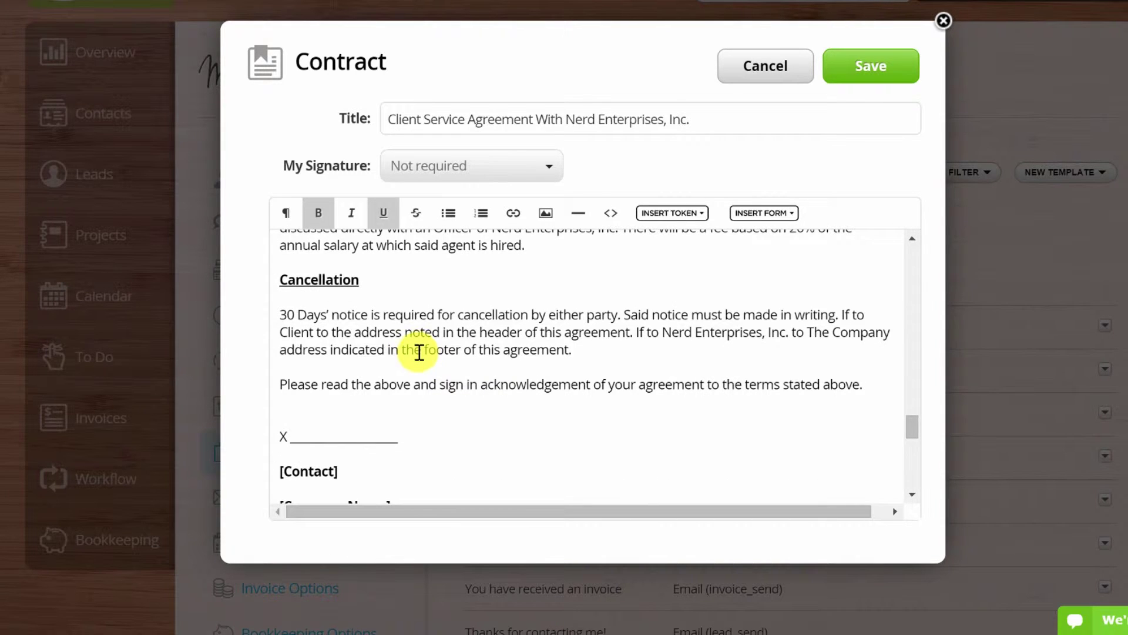
scroll(418, 351, "down", 3)
left_click(285, 380)
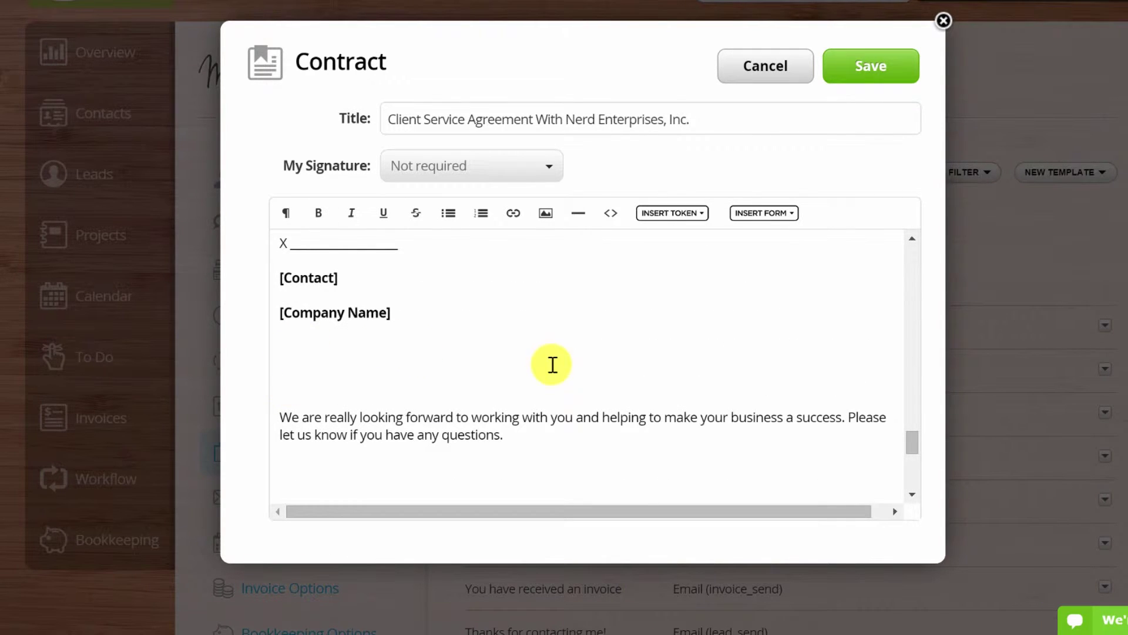
key("Delete")
key("Delete")
key("BackSpace")
key("BackSpace")
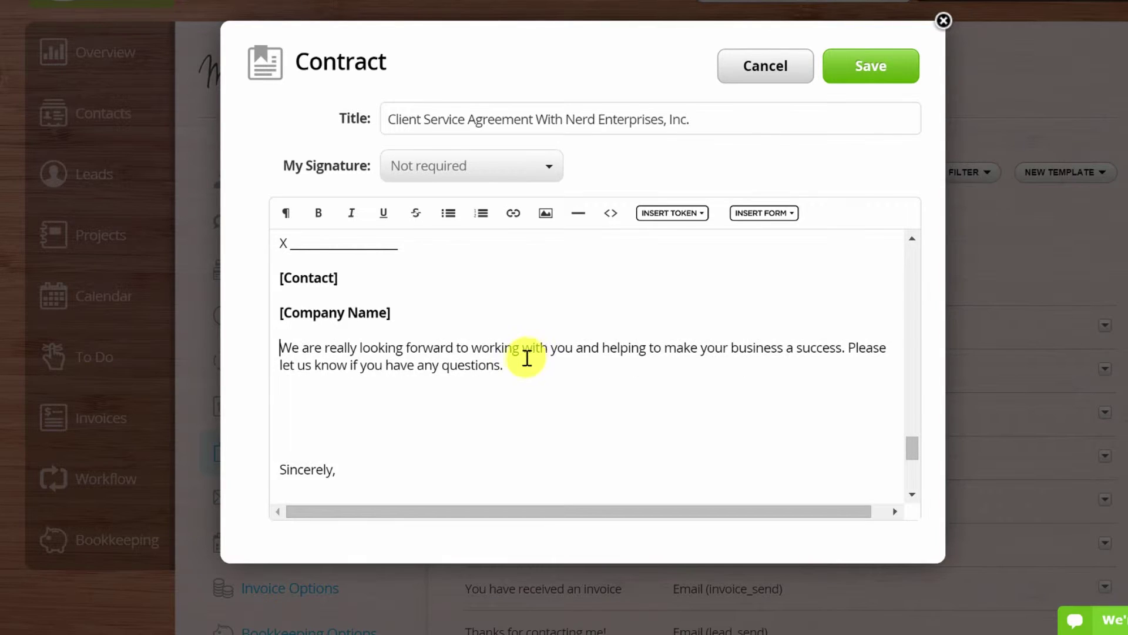
Step: Remove the blank lines between the closing paragraph and 'Sincerely,'
scroll(526, 355, "down", 2)
left_click(311, 297)
key("Delete")
key("Delete")
key("Delete")
key("Delete")
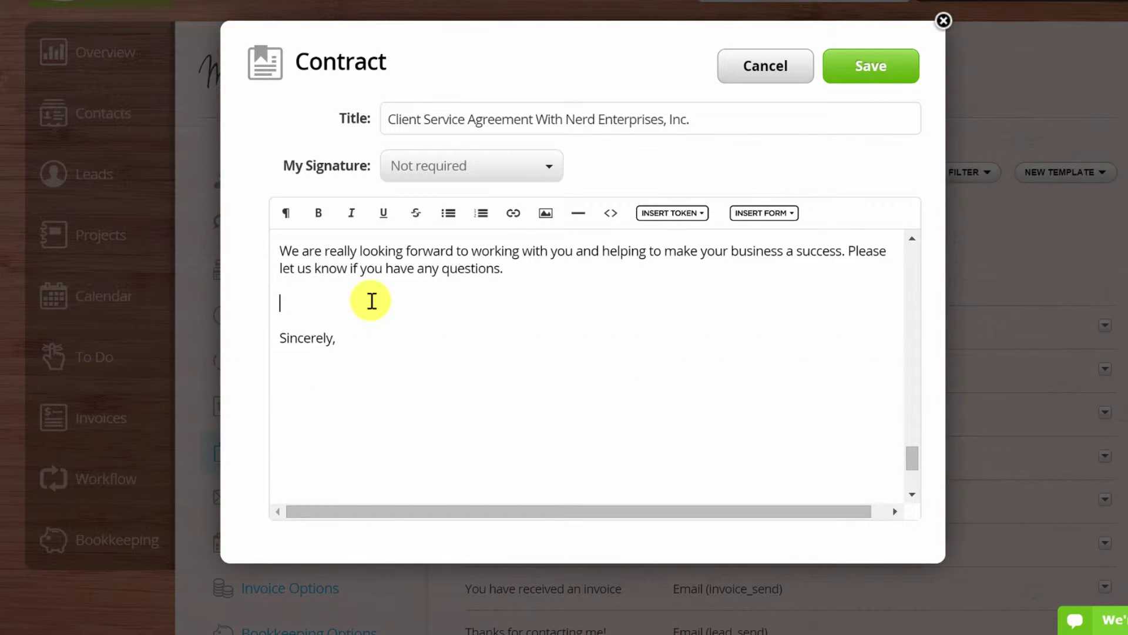
scroll(370, 305, "down", 2)
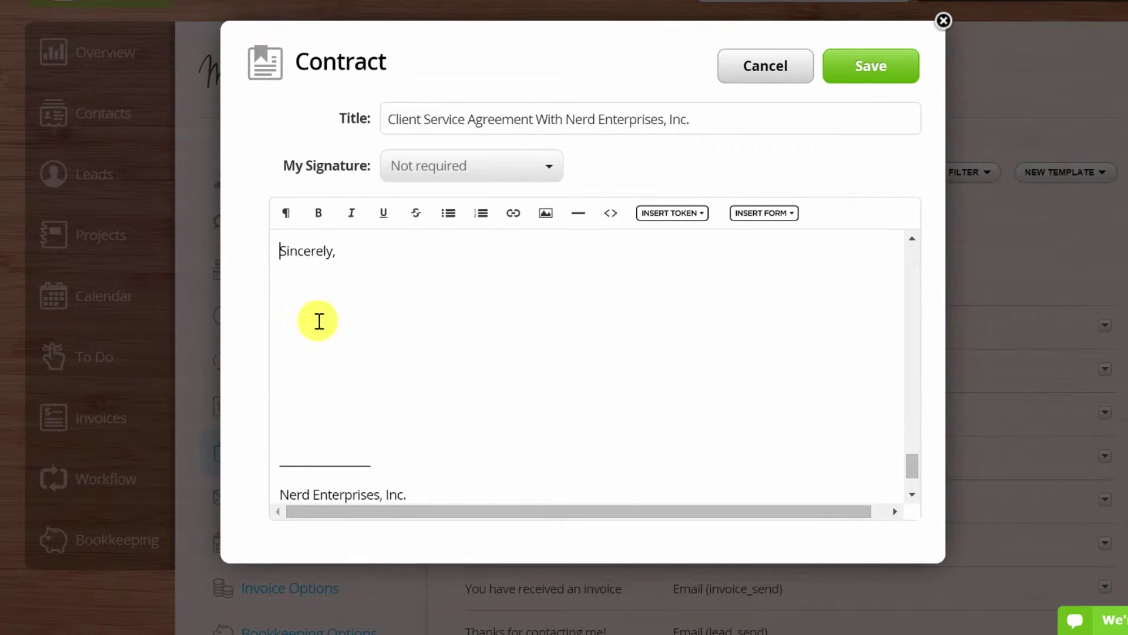
left_click(380, 424)
scroll(388, 400, "down", 2)
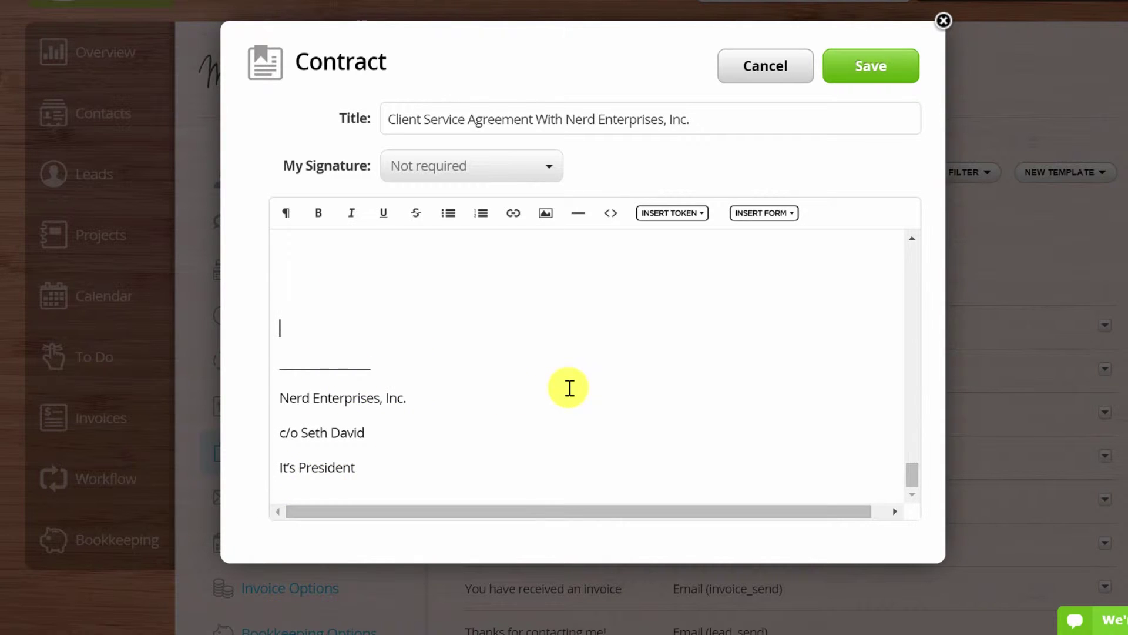
key("Down")
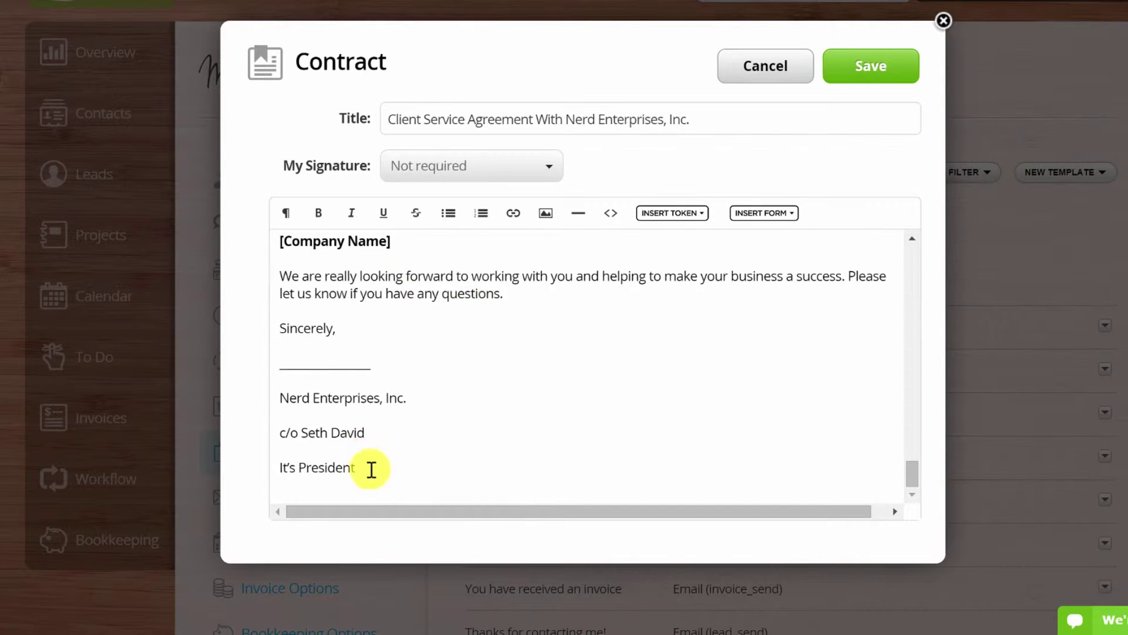
Step: Delete the signature block, the X/[Contact]/[Company Name] lines and the 'Please read the above' sentence
left_click_drag(369, 467, 278, 340)
key("BackSpace")
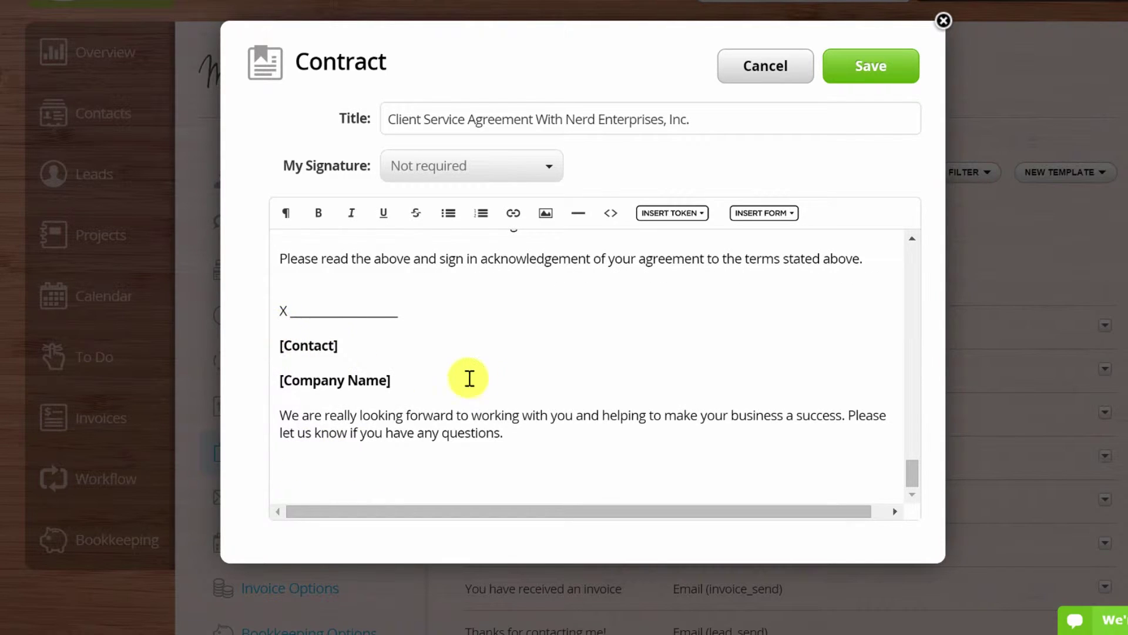
left_click_drag(392, 381, 278, 306)
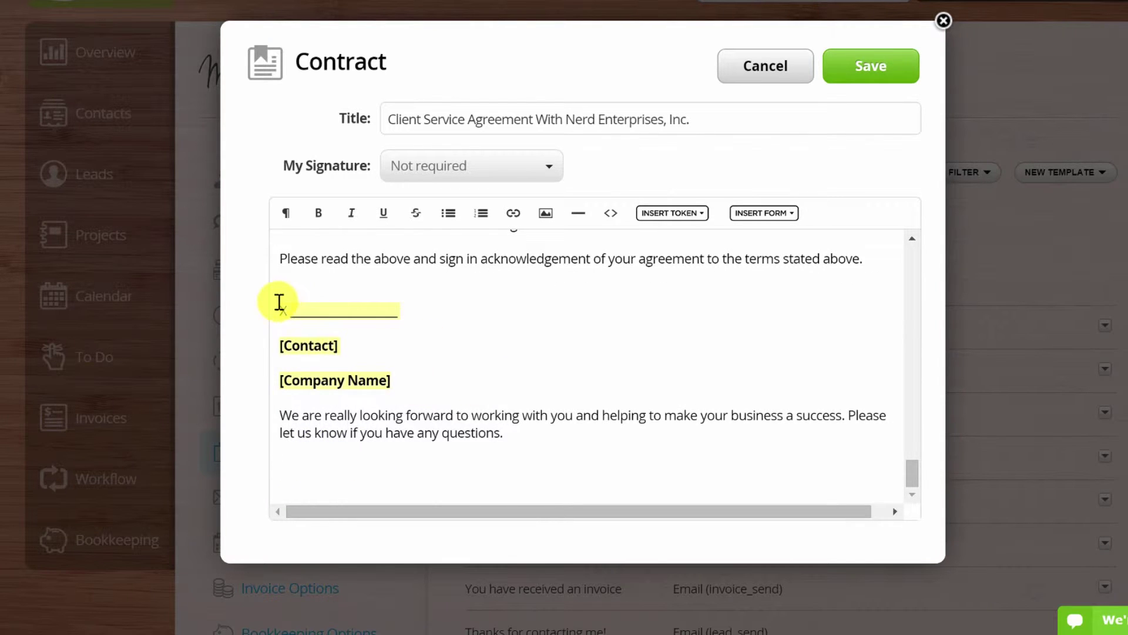
key("BackSpace")
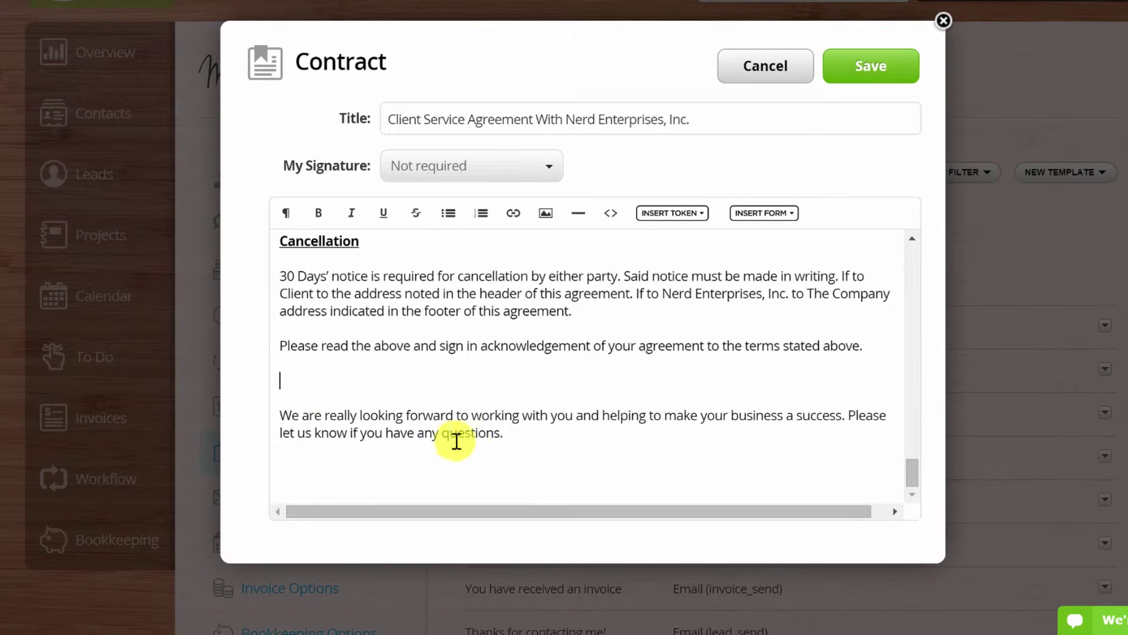
left_click_drag(311, 395, 278, 342)
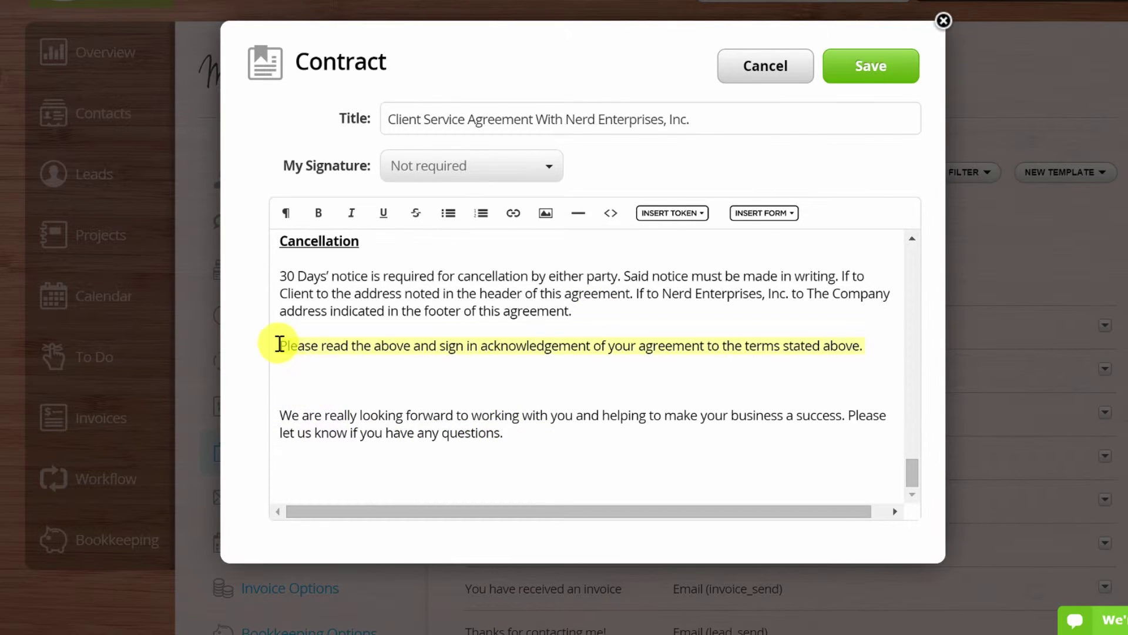
key("BackSpace")
key("Delete")
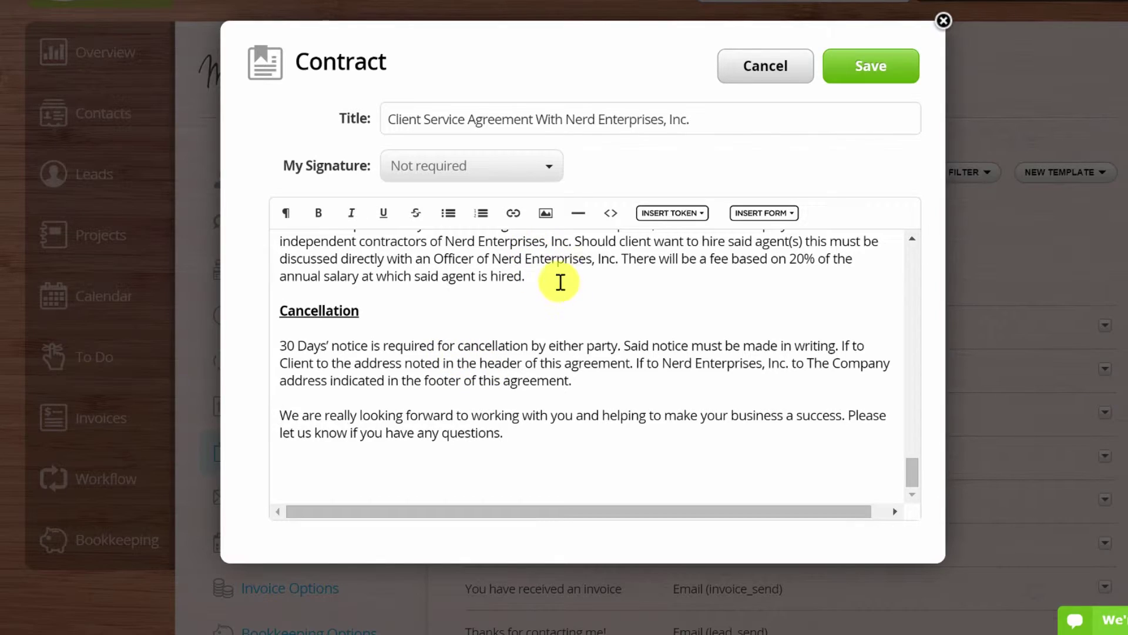
Step: Remove the blank line above the Agreement for services heading
left_click(382, 309)
scroll(564, 323, "up", 2)
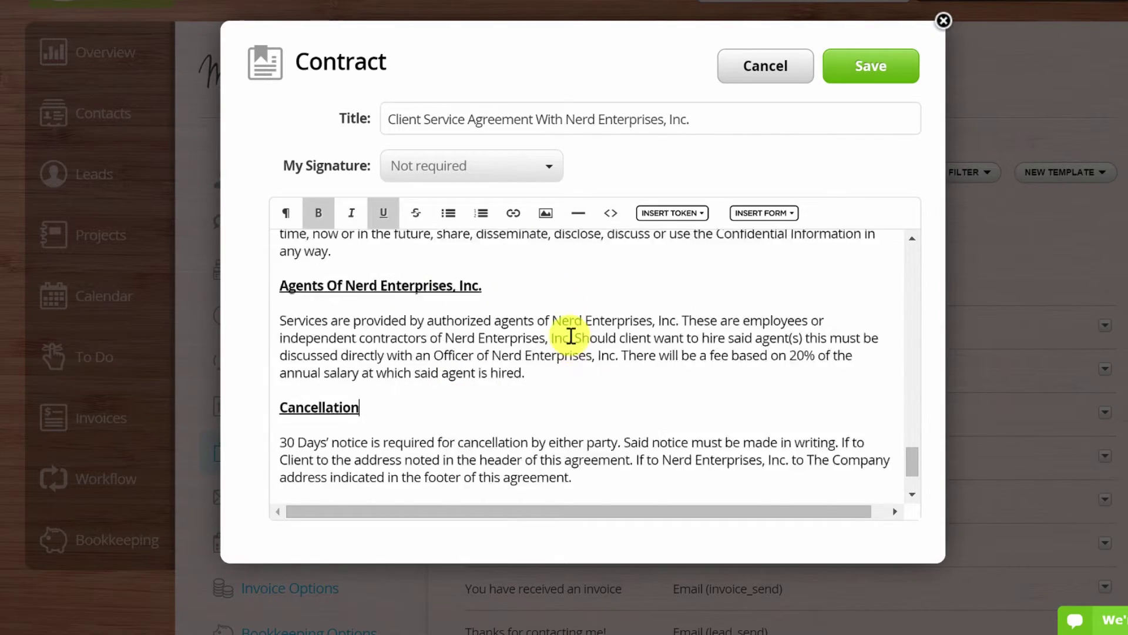
scroll(570, 336, "up", 15)
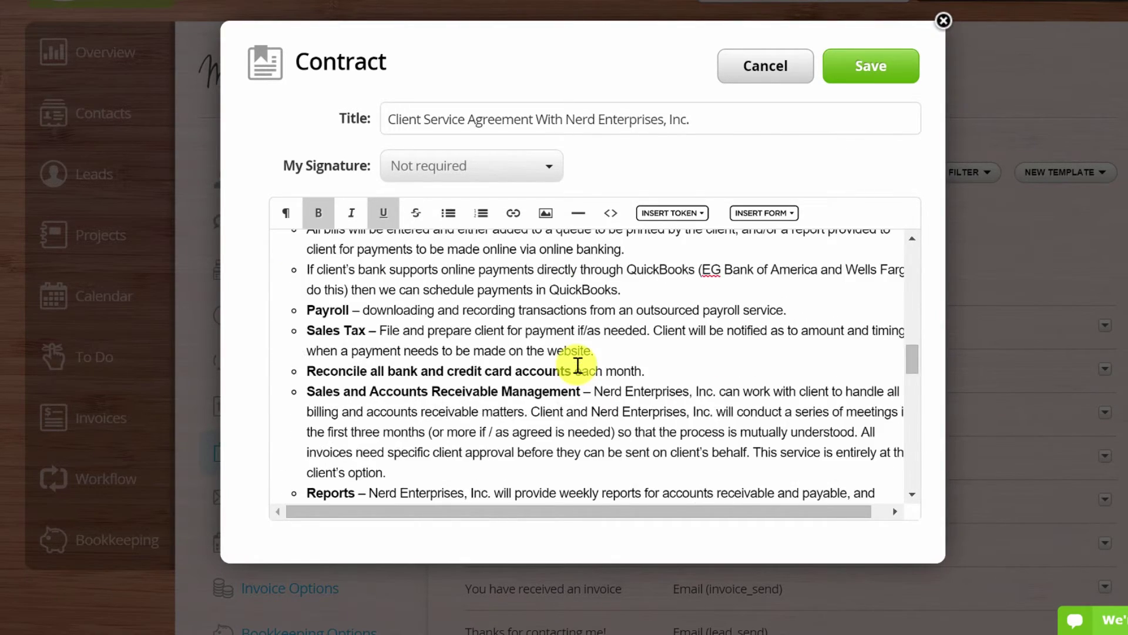
scroll(463, 379, "up", 15)
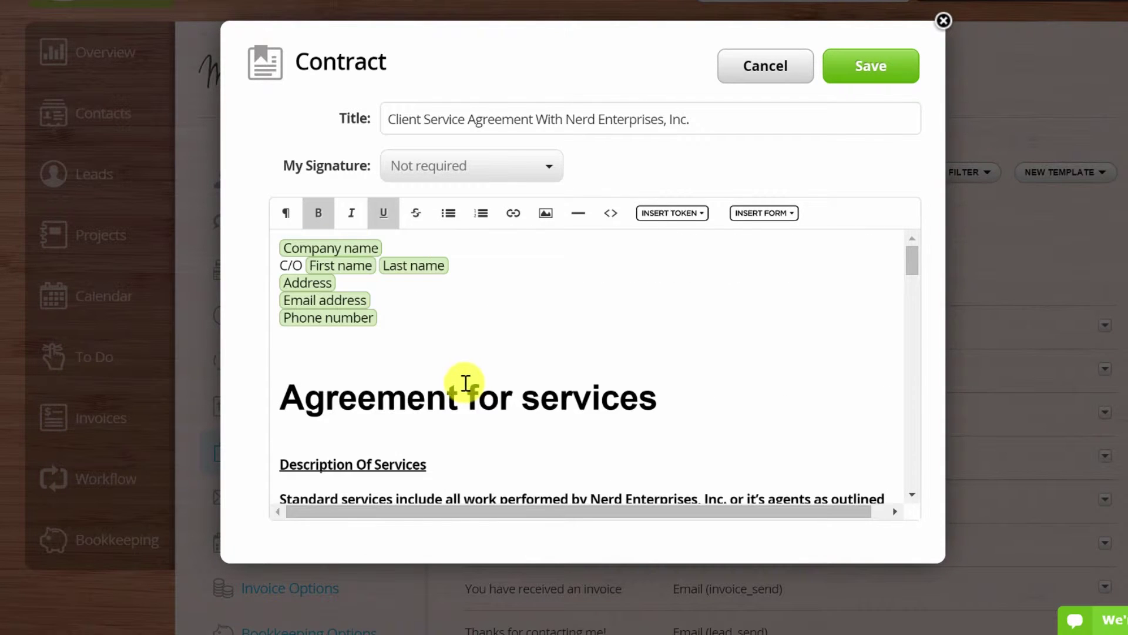
left_click(287, 395)
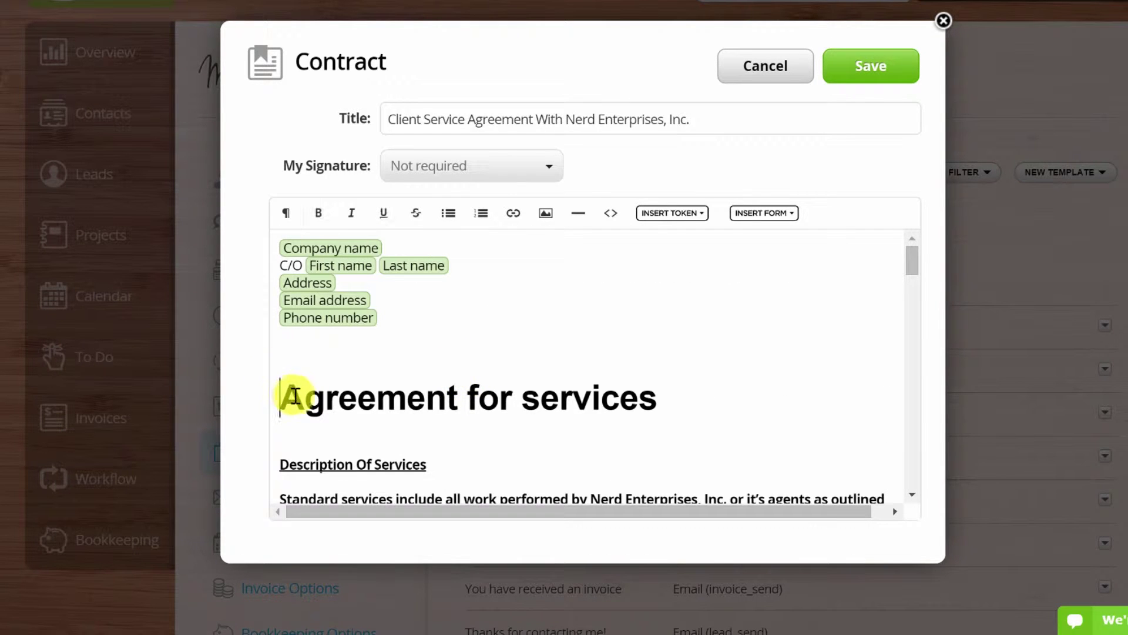
key("BackSpace")
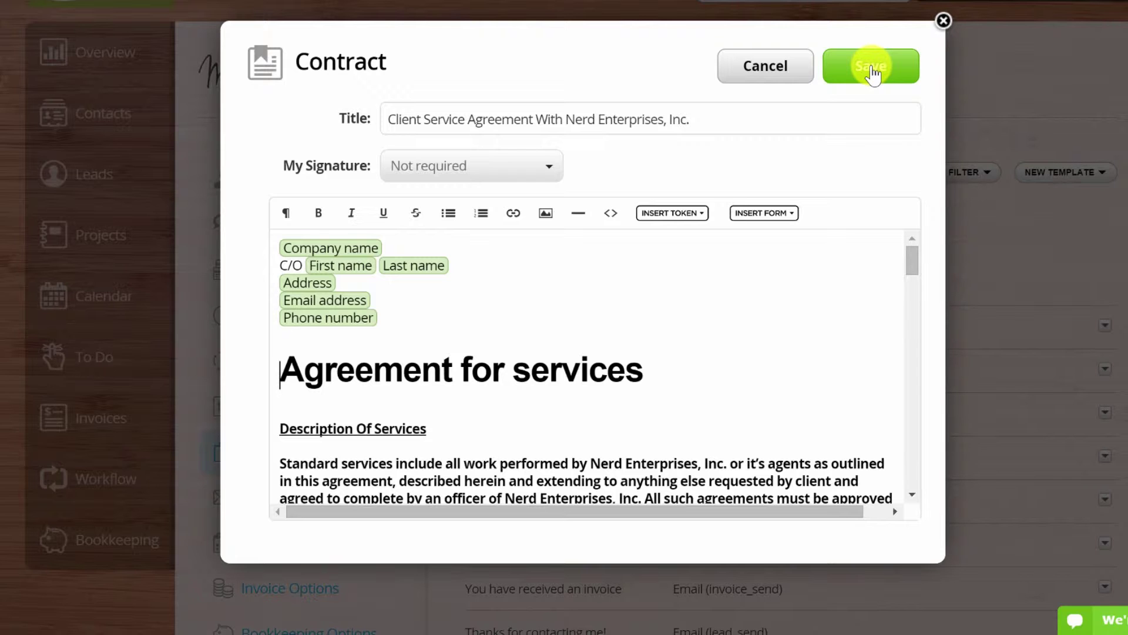
Step: Set My Signature to 'Counter-sign after client(s)' and save the contract template
left_click(538, 170)
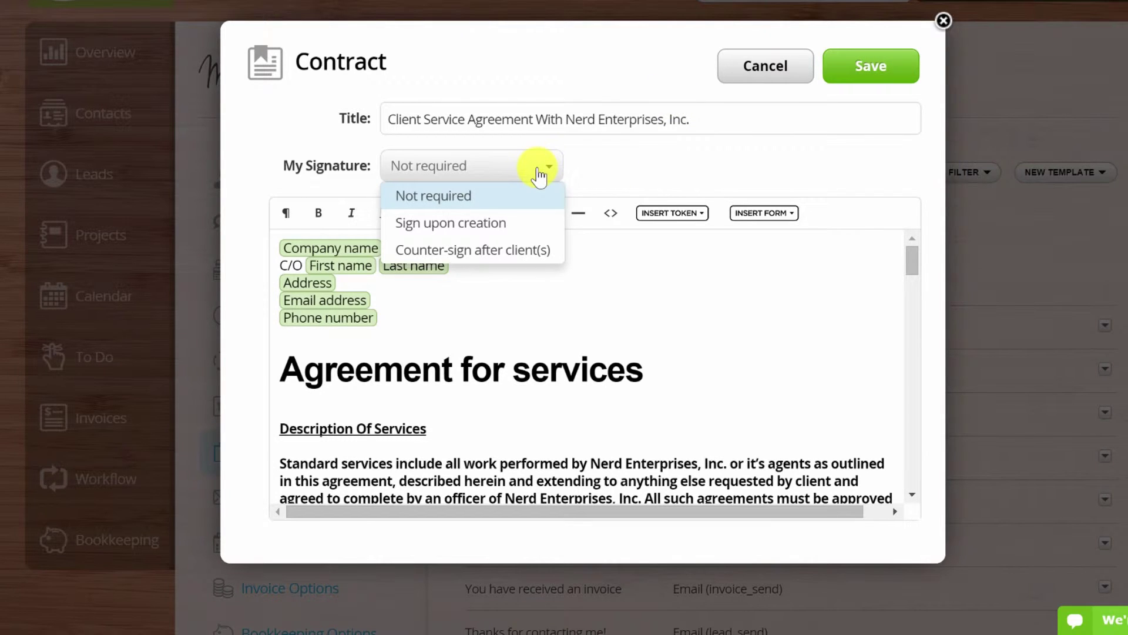
left_click(476, 251)
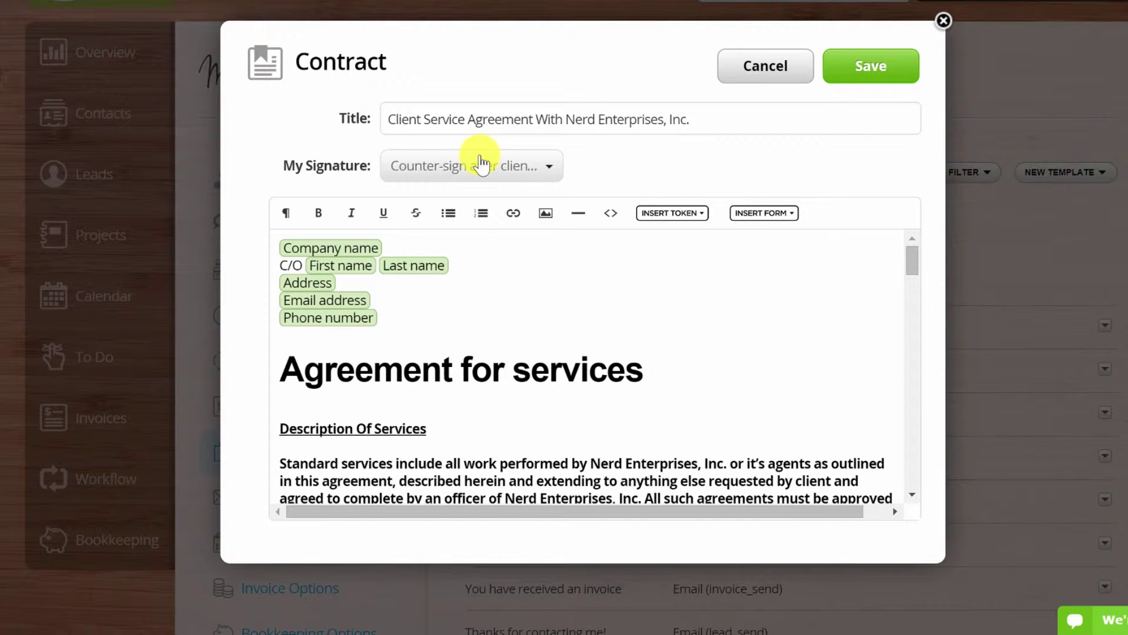
left_click(872, 66)
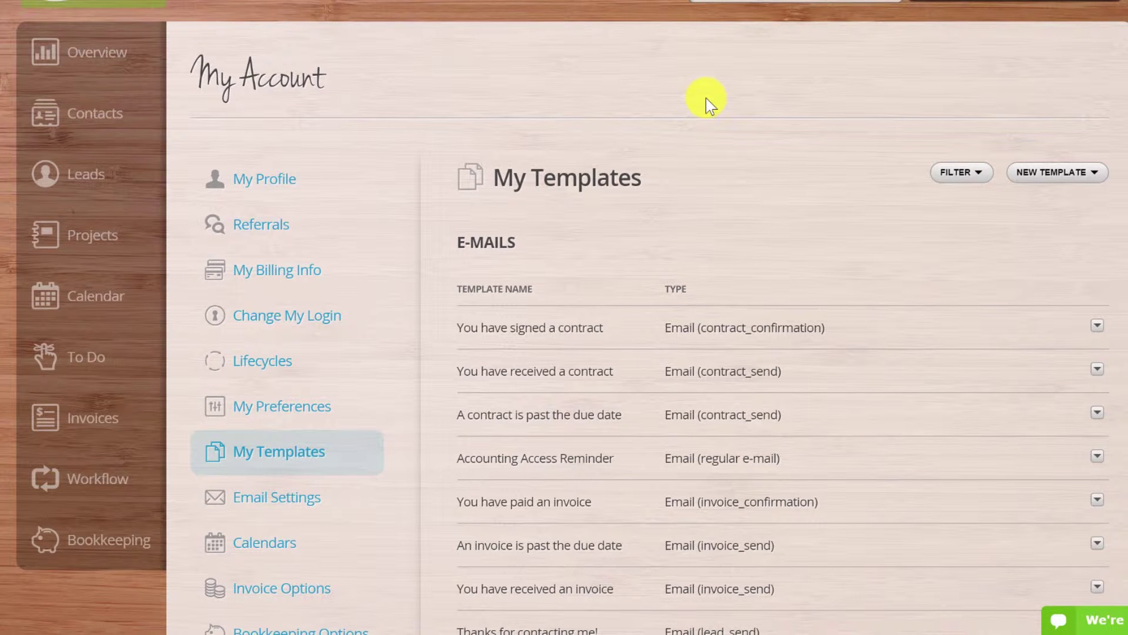
scroll(805, 170, "down", 2)
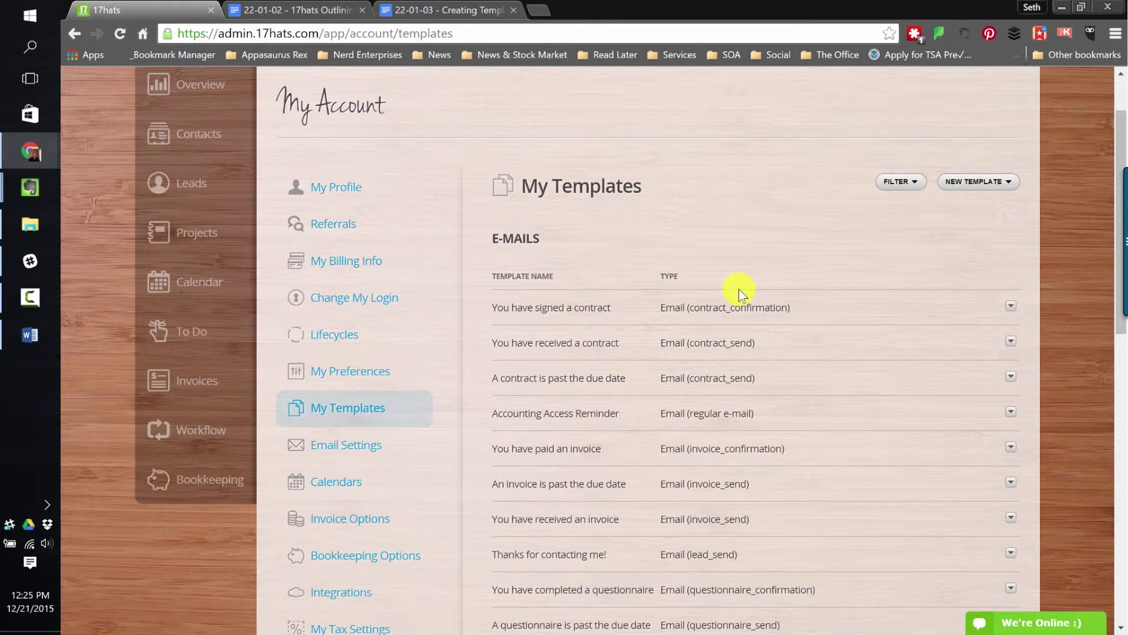
scroll(742, 238, "down", 1)
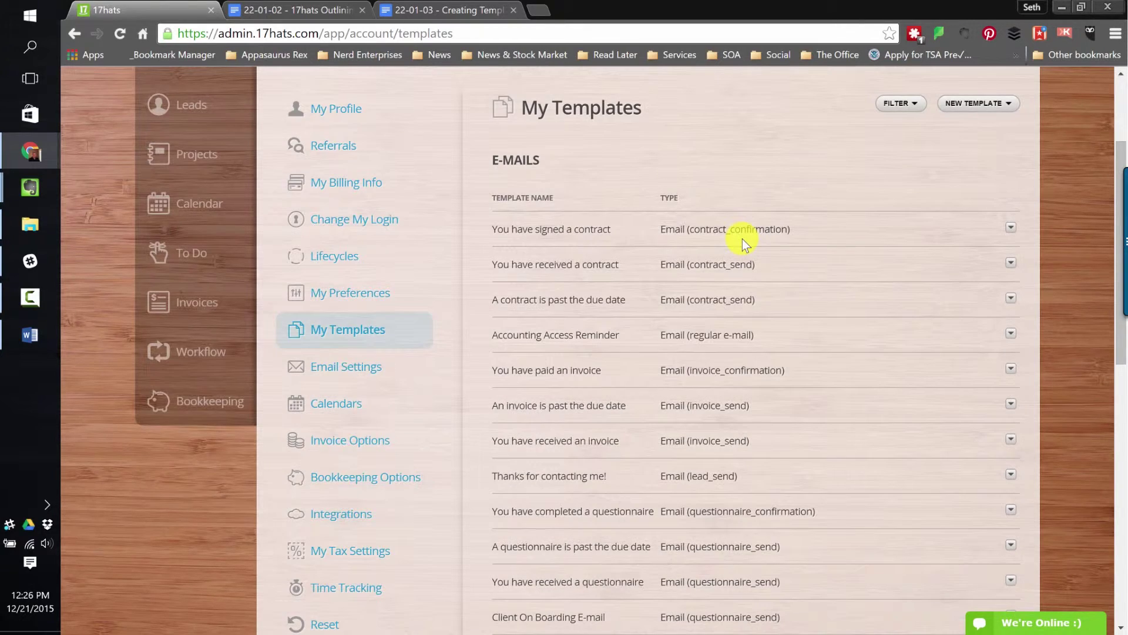
scroll(743, 241, "down", 3)
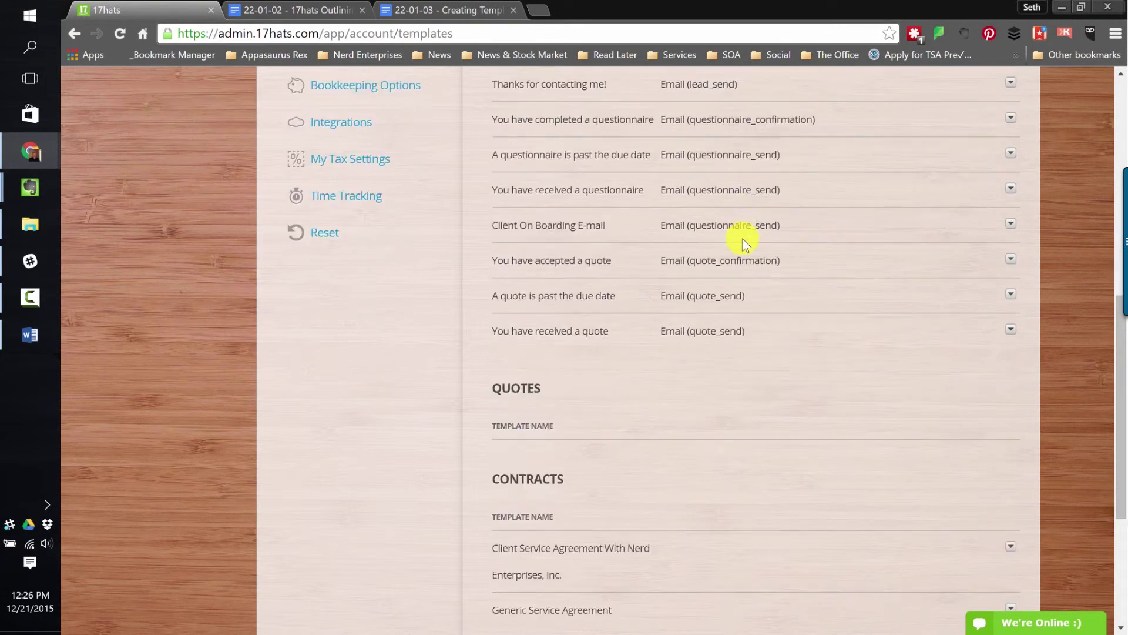
scroll(743, 240, "up", 2)
left_click(450, 10)
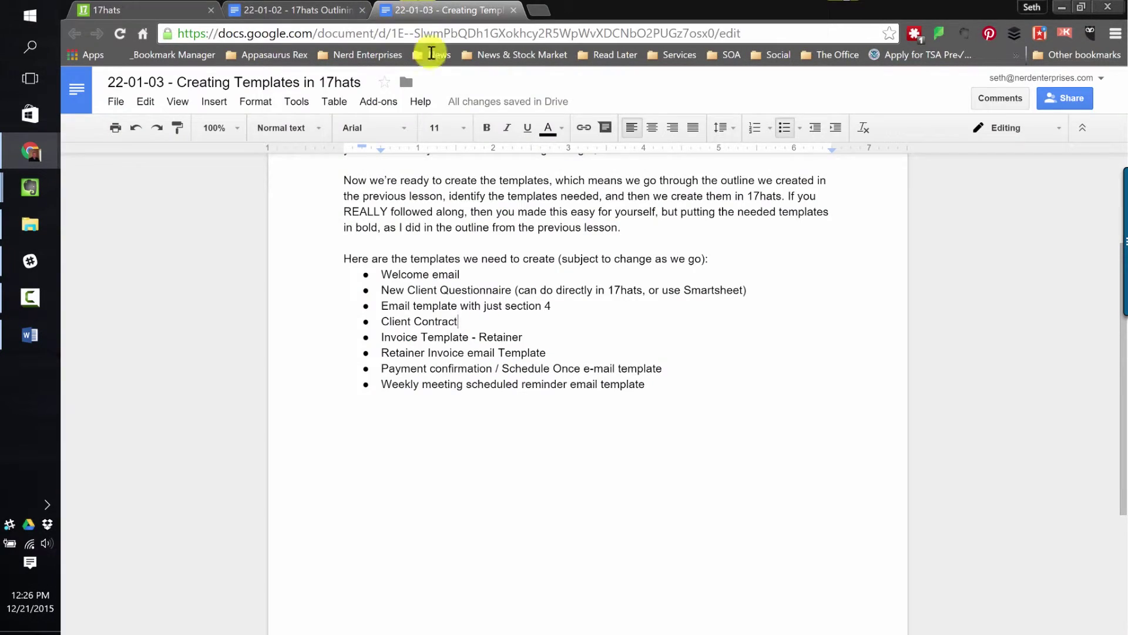
left_click(549, 334)
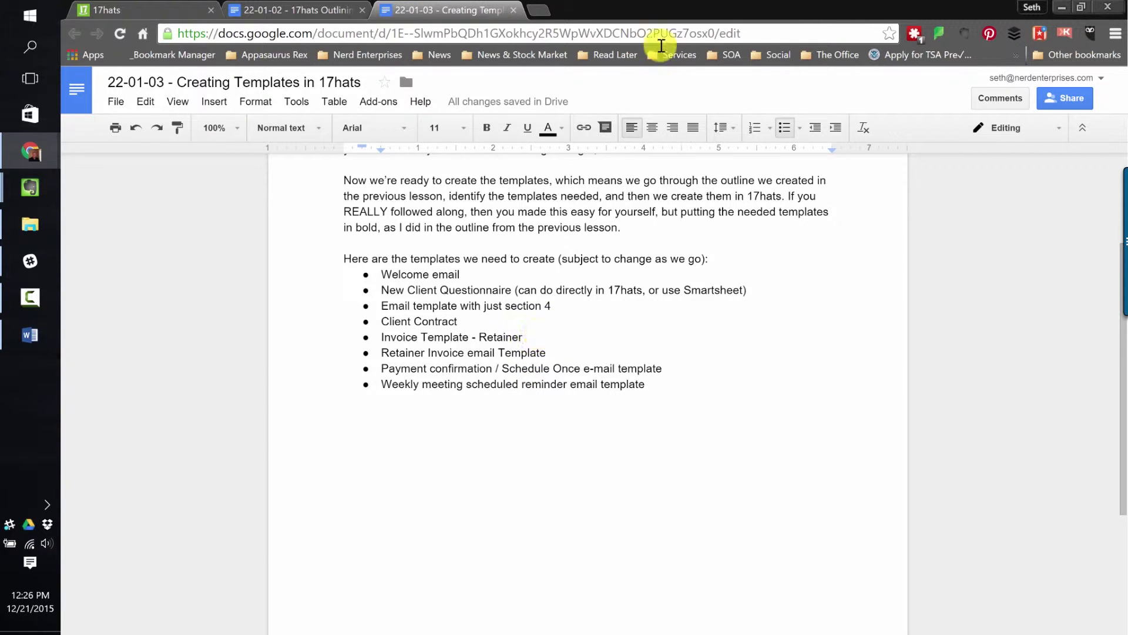
left_click(93, 8)
Step: Start a new invoice template named 'Retainer Invoice'
scroll(1019, 144, "up", 4)
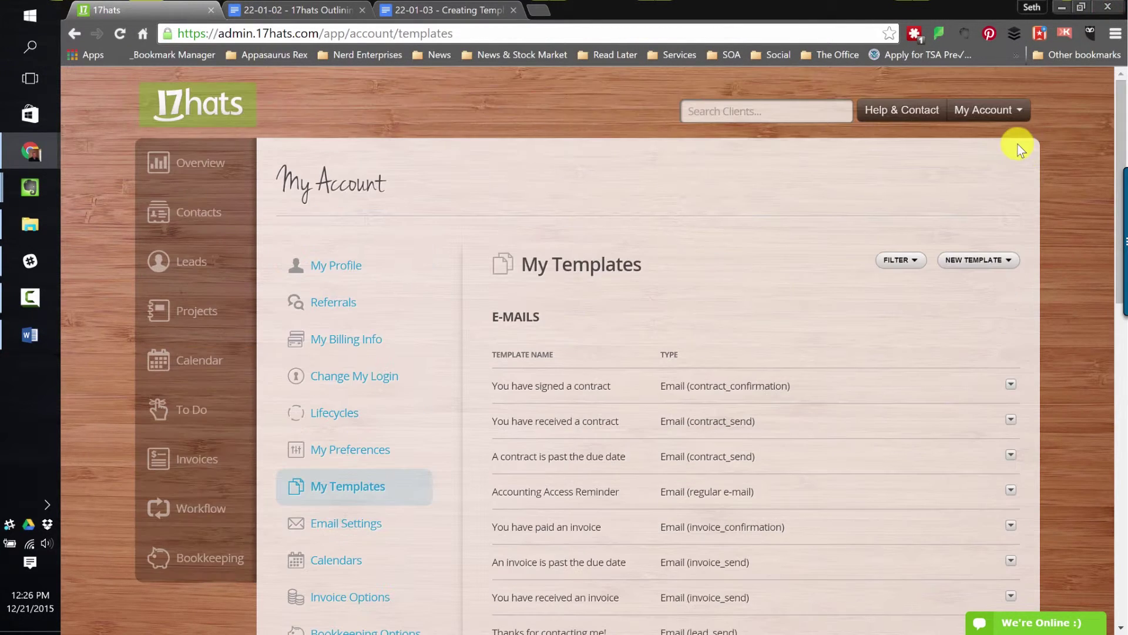
left_click(975, 260)
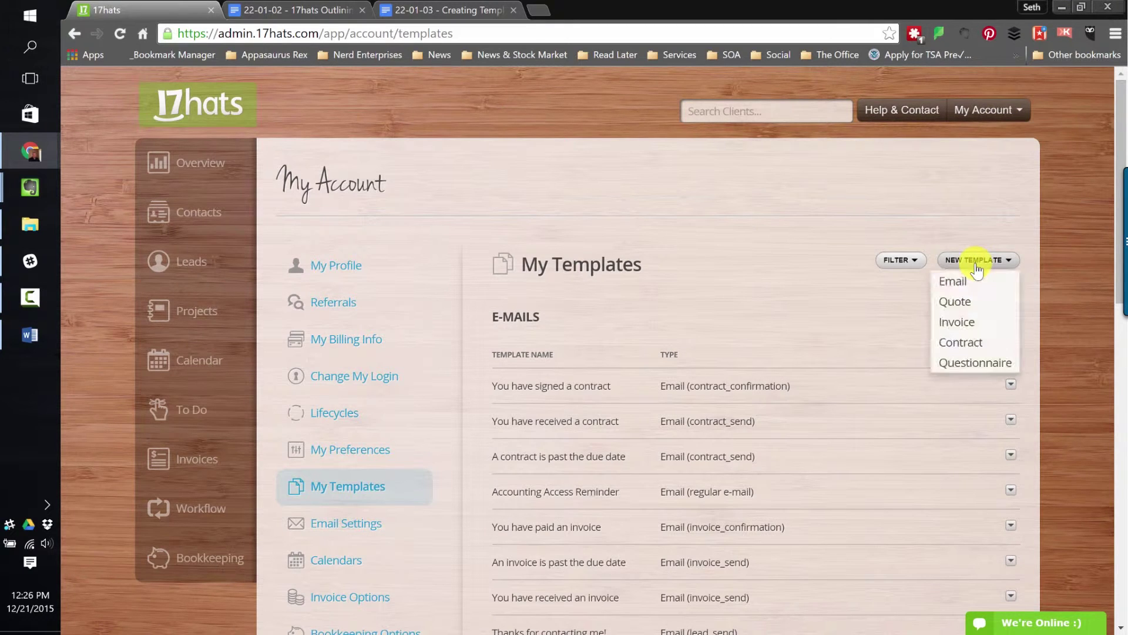
left_click(958, 325)
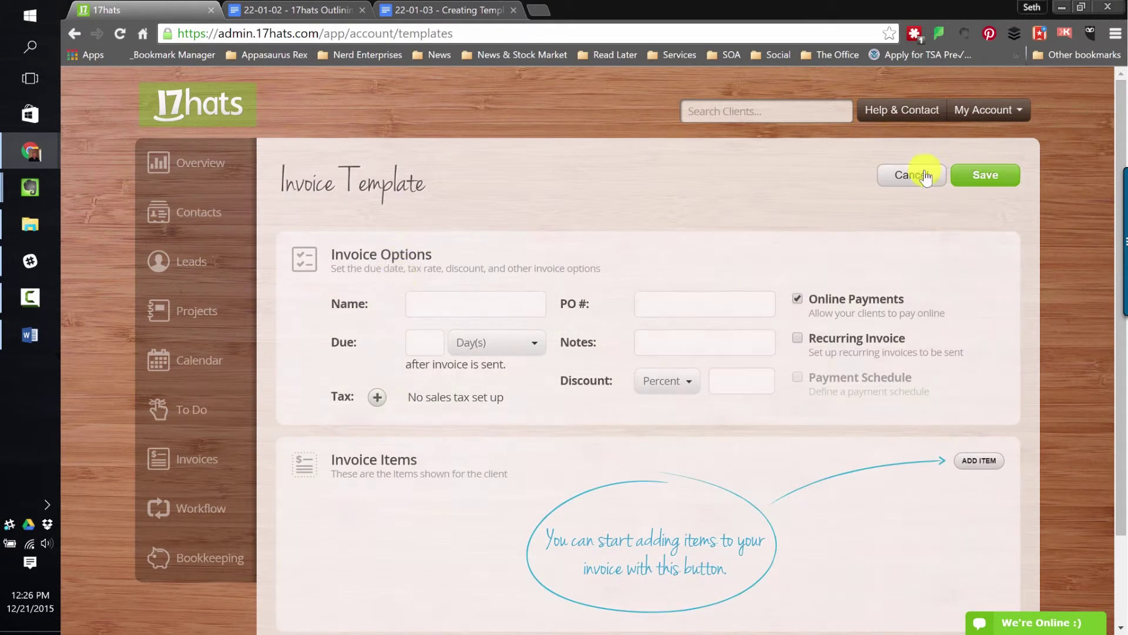
left_click(422, 296)
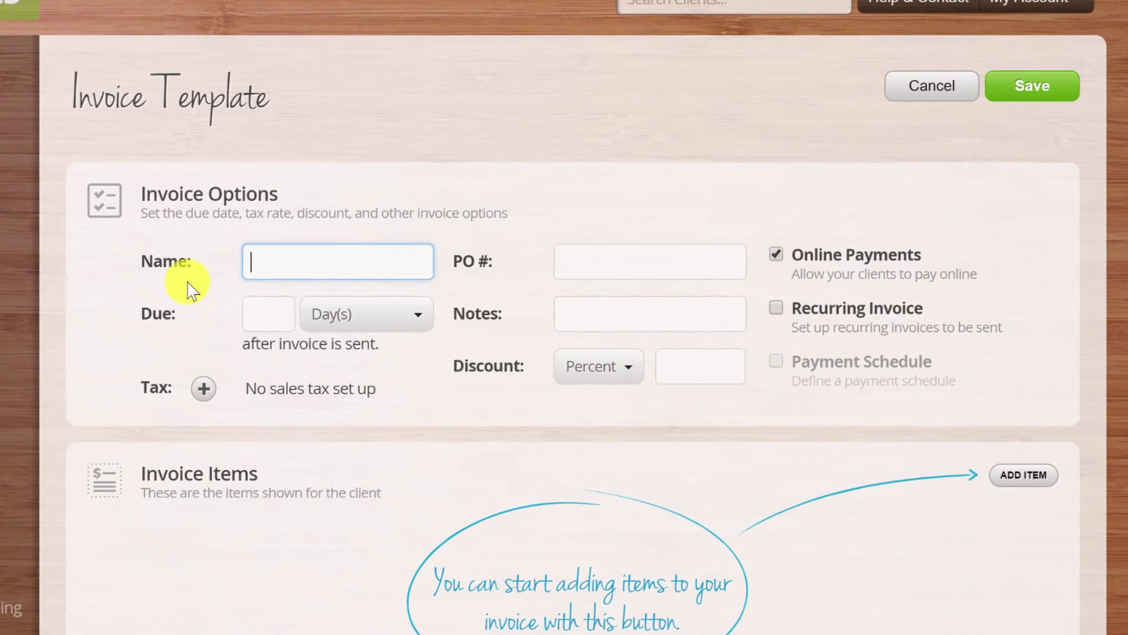
type("Retainer Invoice")
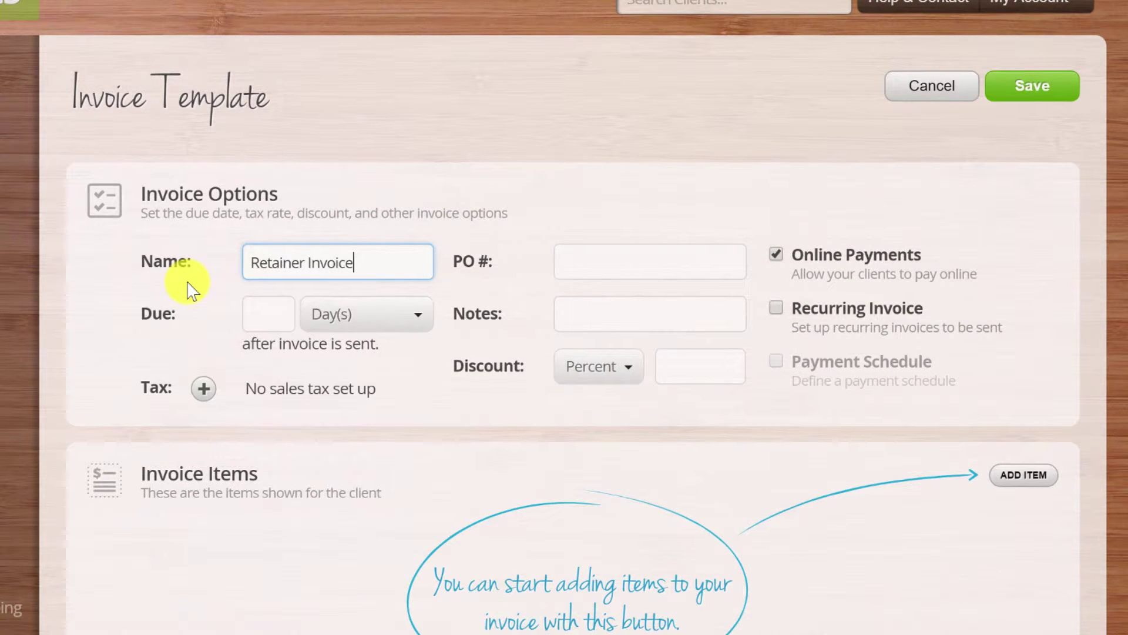
key("Tab")
left_click(687, 254)
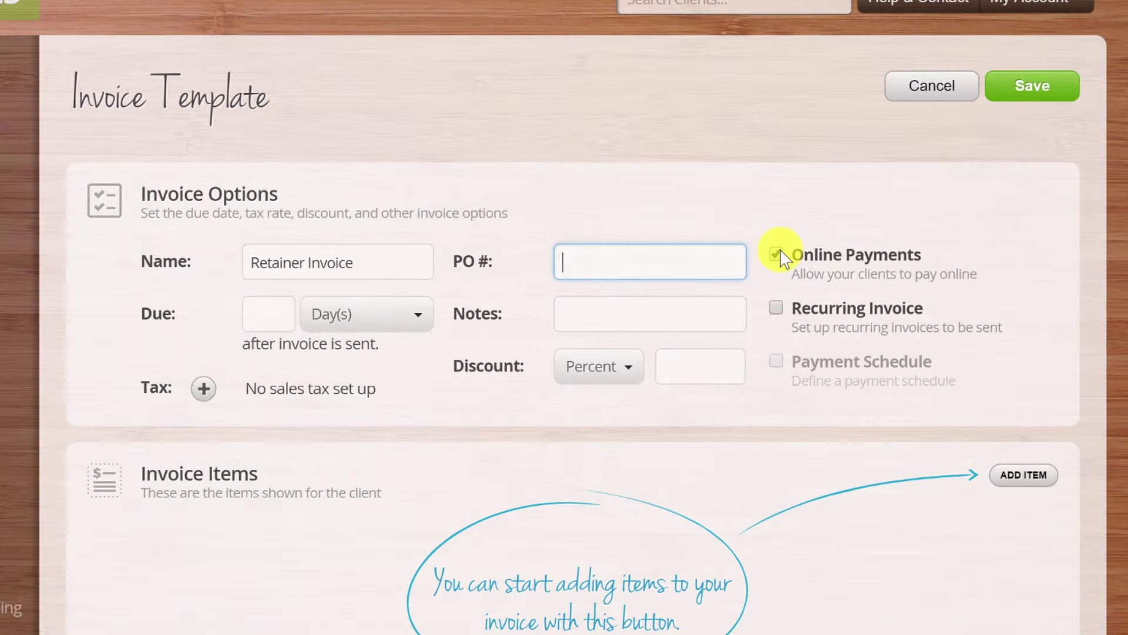
Step: Make the invoice due 0 Day(s) after sending
left_click(259, 314)
left_click(343, 317)
left_click(276, 315)
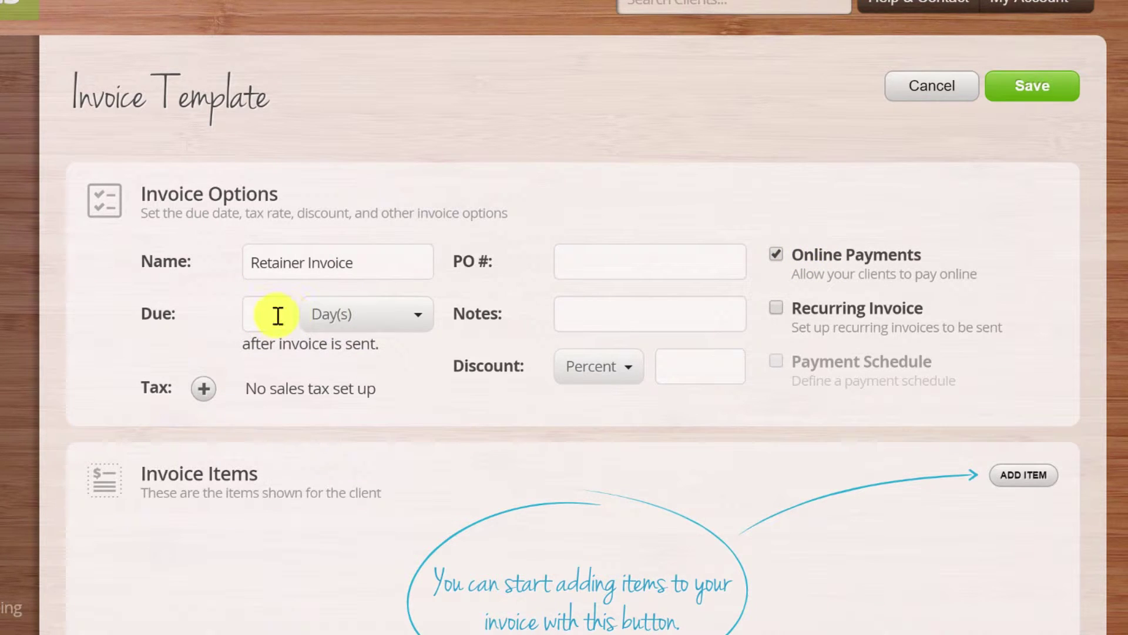
type("0")
left_click(587, 306)
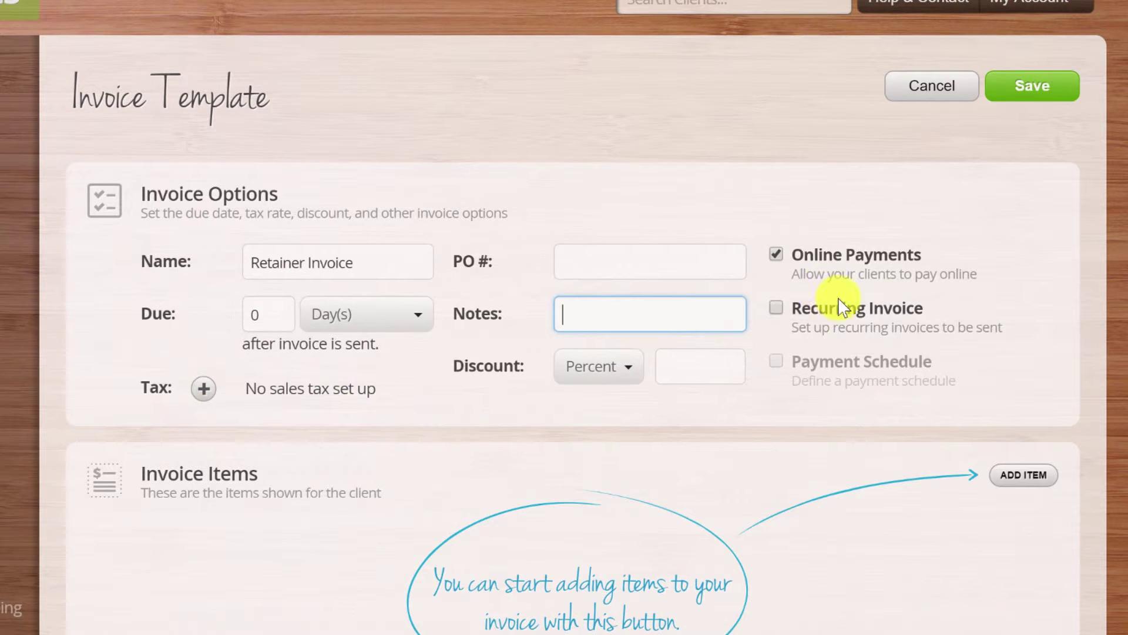
scroll(834, 293, "down", 2)
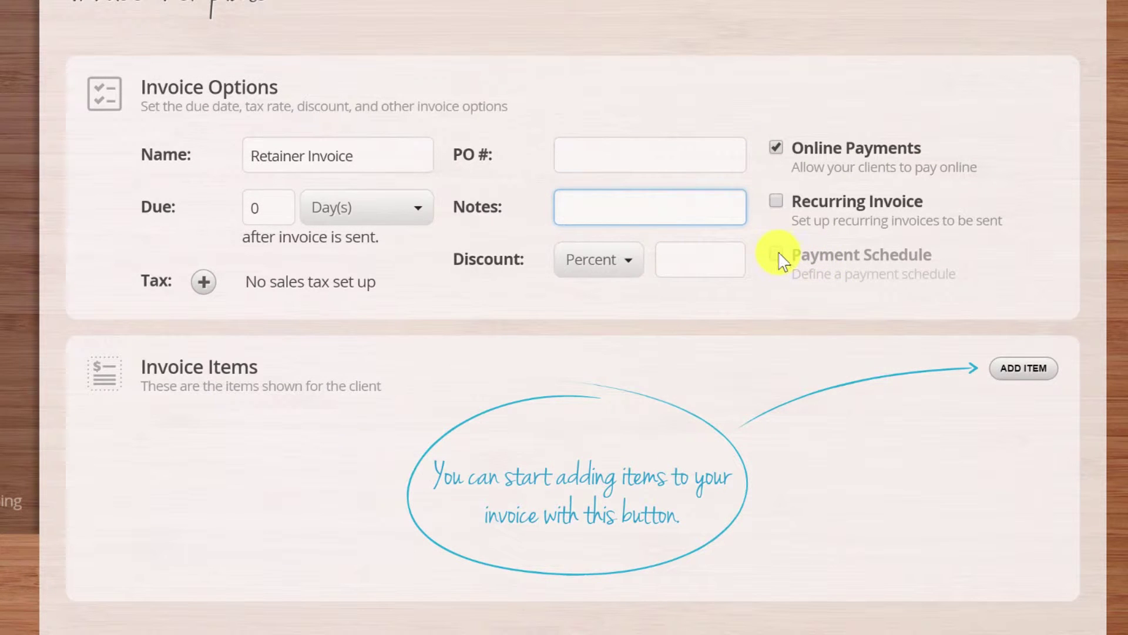
left_click(299, 386)
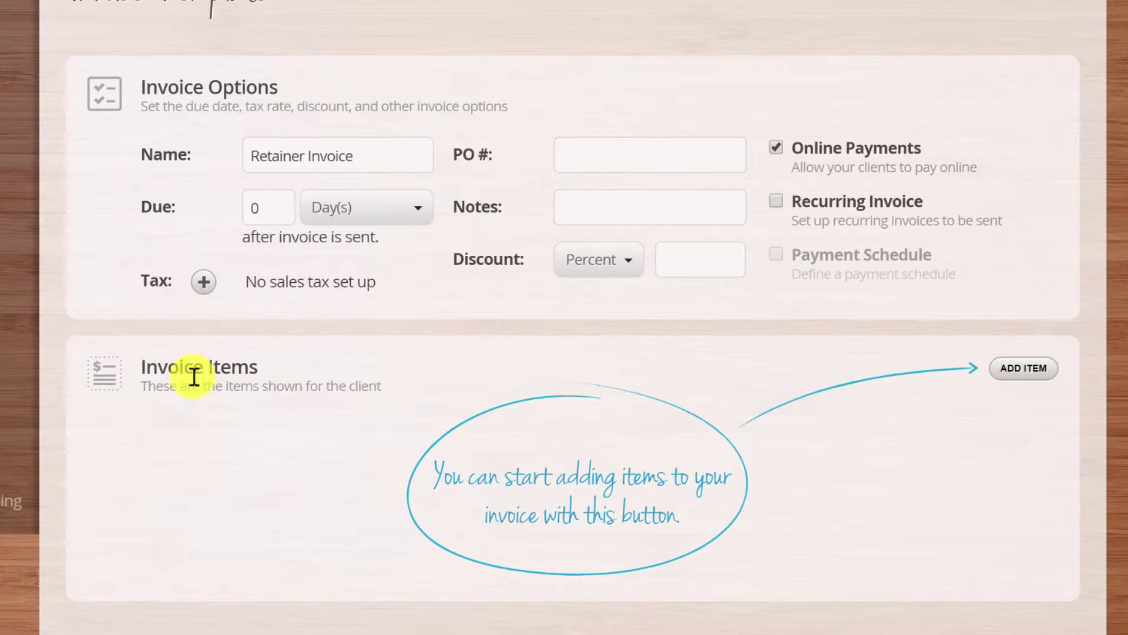
left_click(1021, 370)
Step: Enter item 'Retainer' with description 'Monthly Retainer for Services' and its price
left_click(404, 154)
type("R")
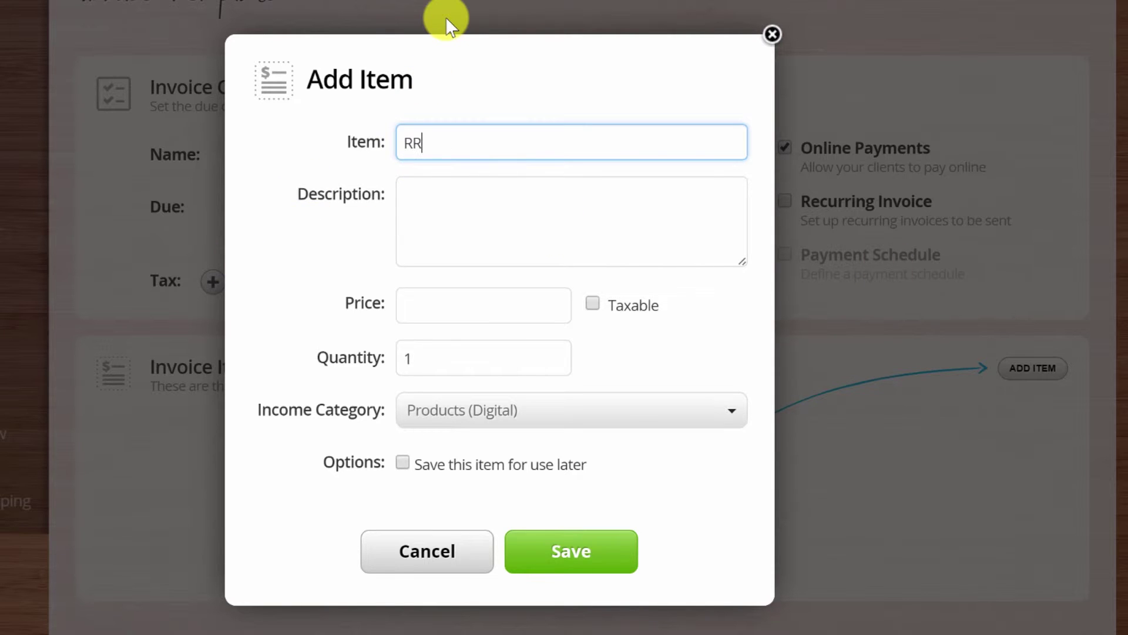
type("etainer")
key("Tab")
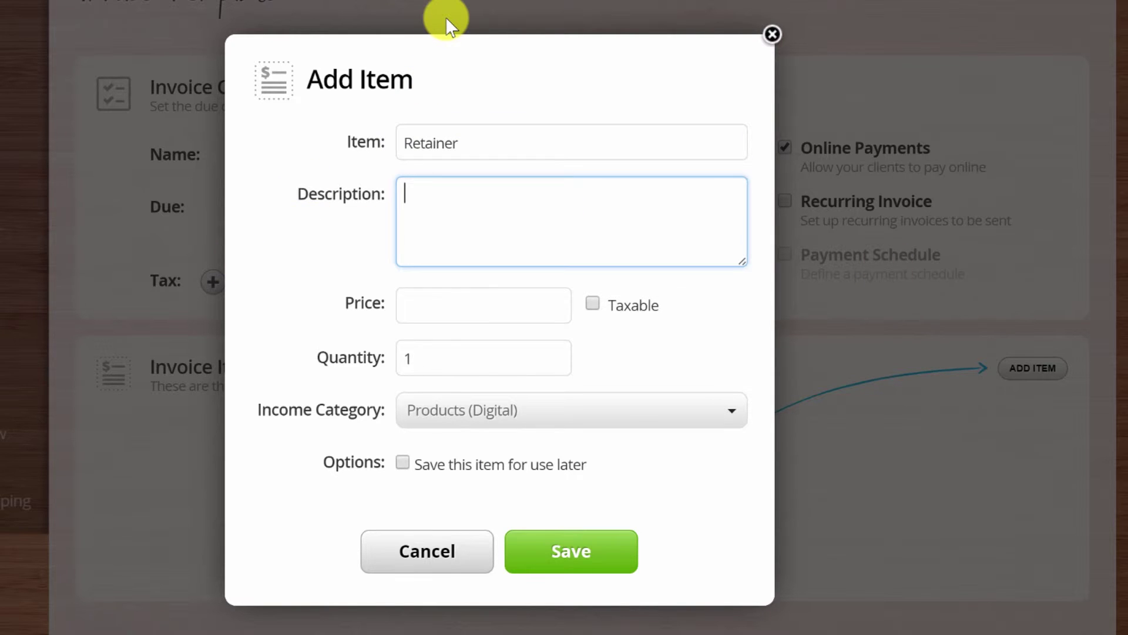
type("Monthly Retainer for Services")
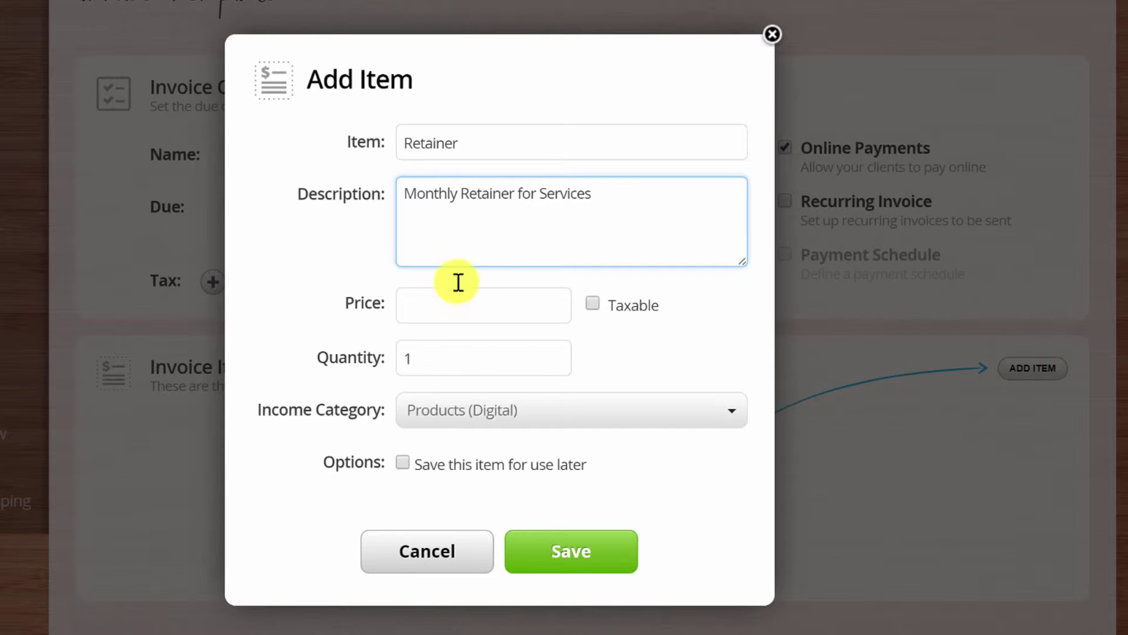
left_click(437, 304)
type("1000")
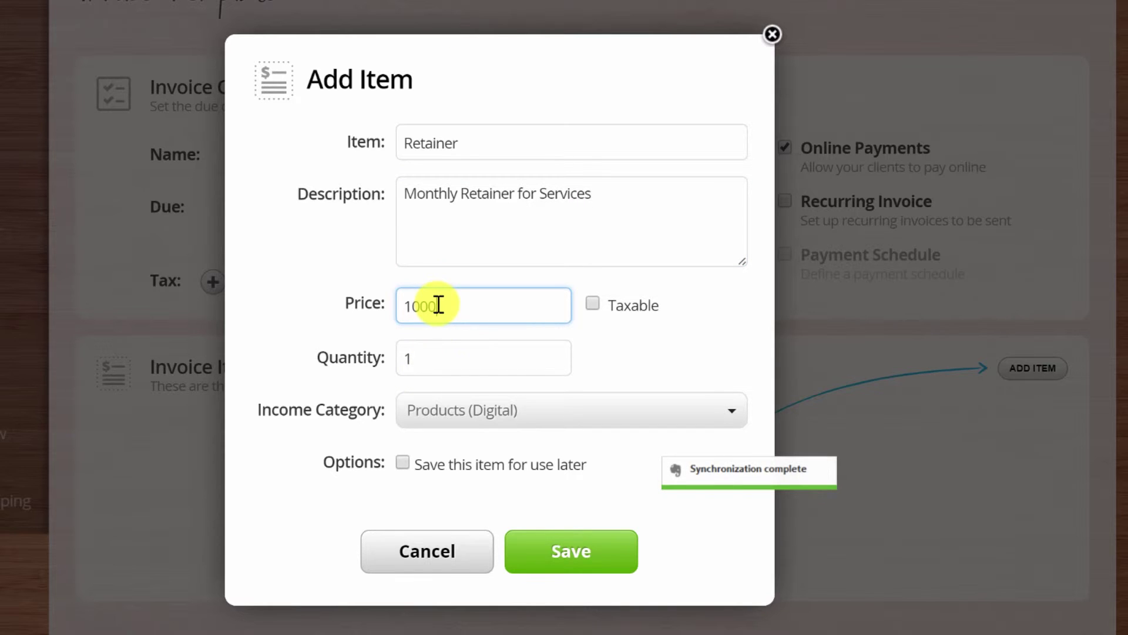
left_click(497, 136)
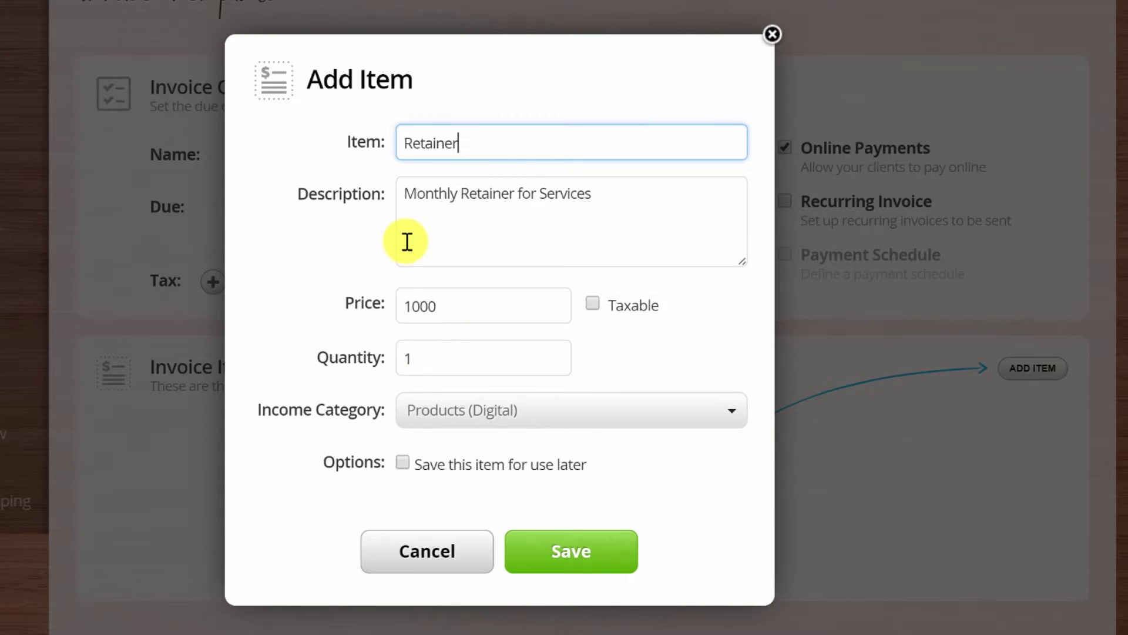
Step: Set the income category to Sales, save the item for later use, and add it
left_click(509, 416)
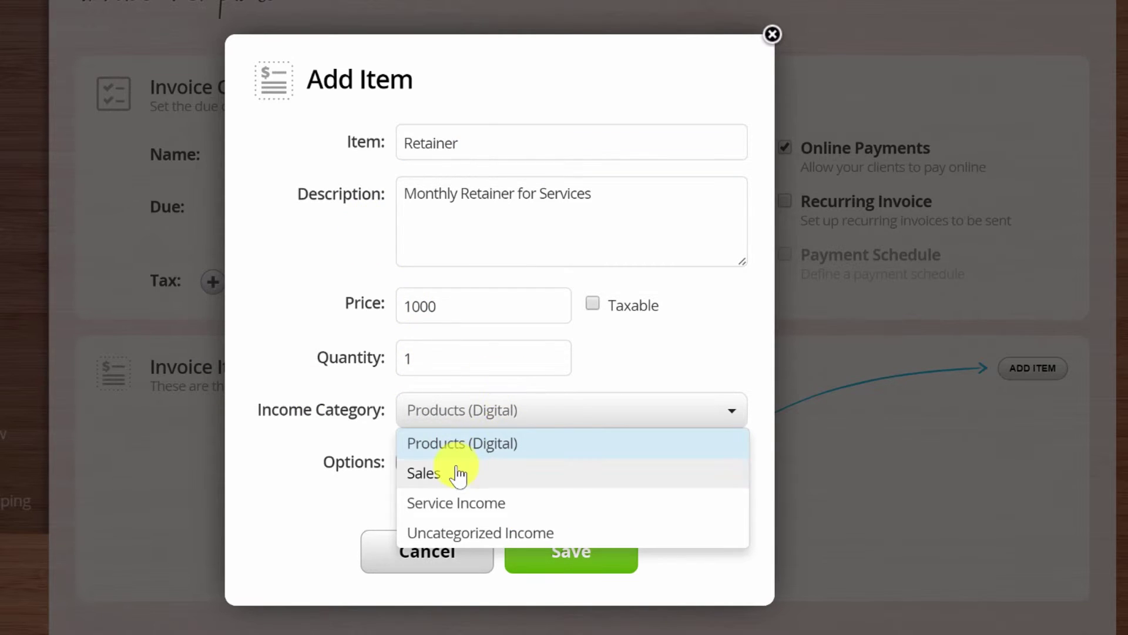
left_click(435, 473)
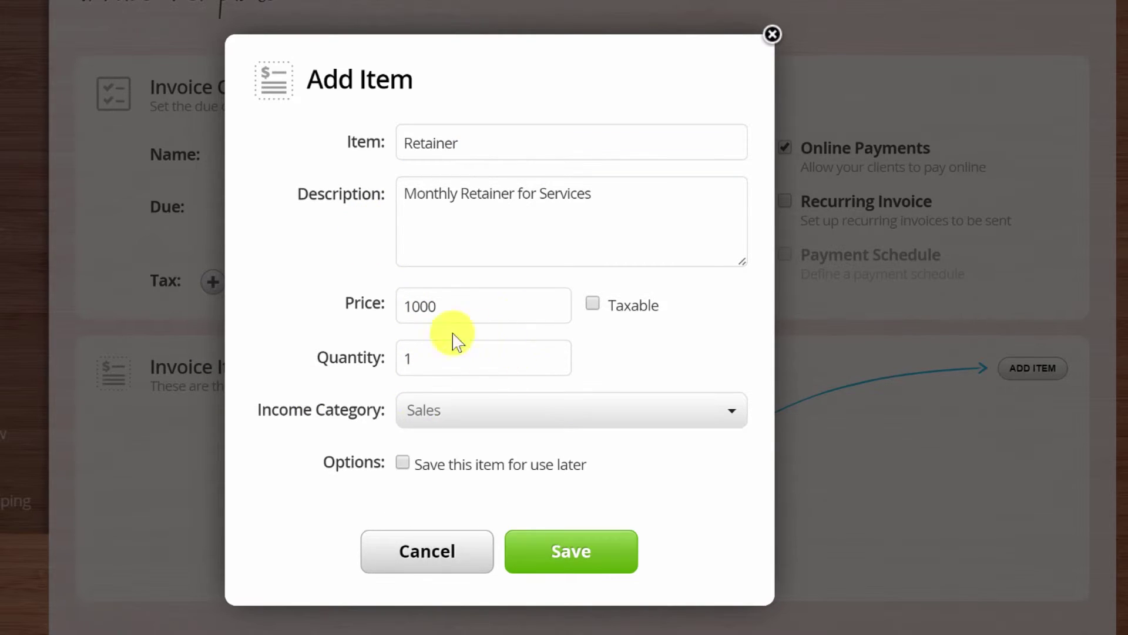
left_click(487, 417)
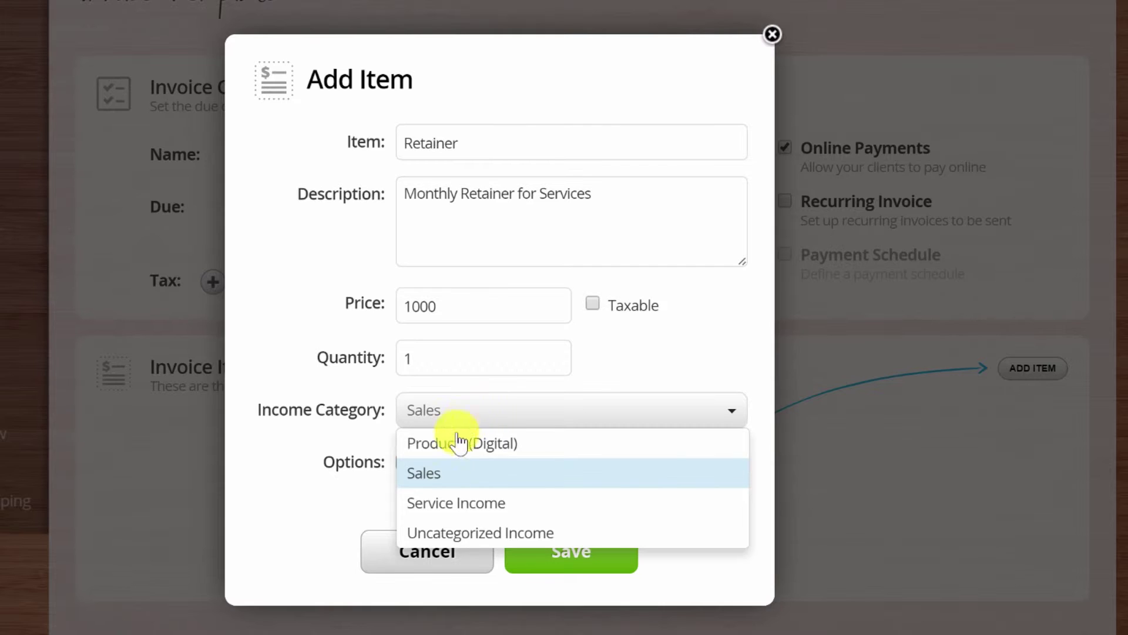
left_click(435, 476)
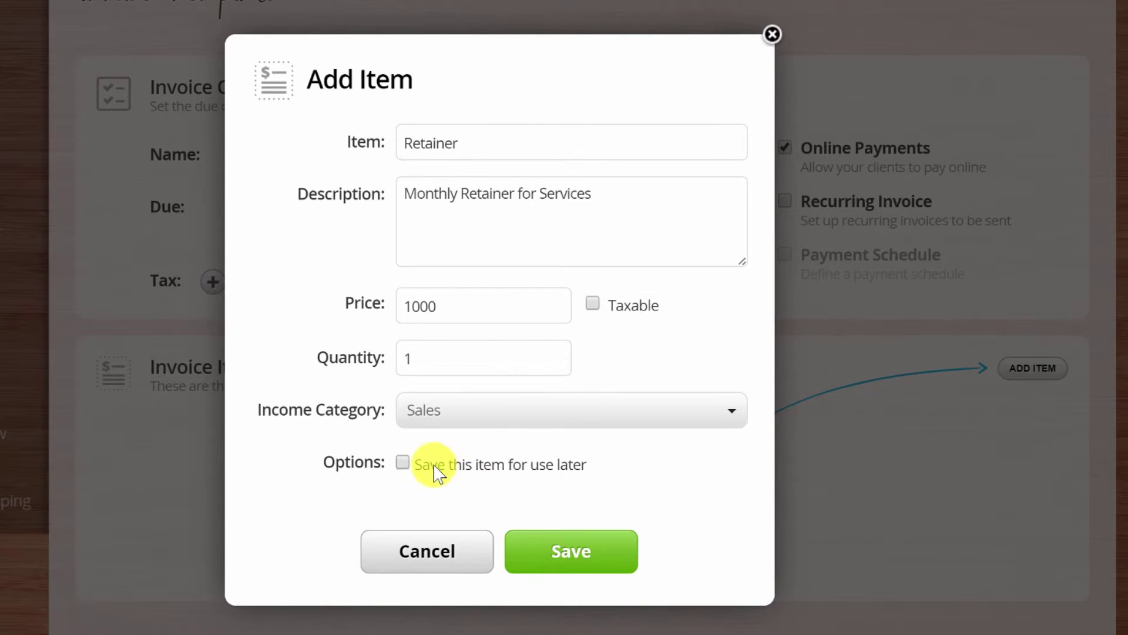
left_click(403, 462)
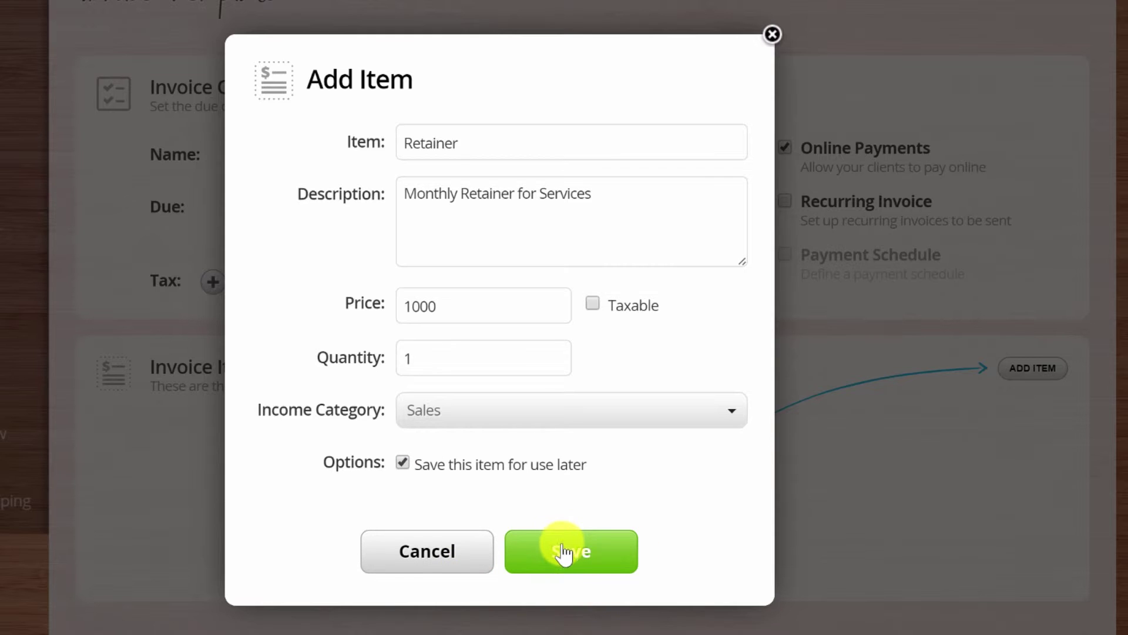
left_click(573, 552)
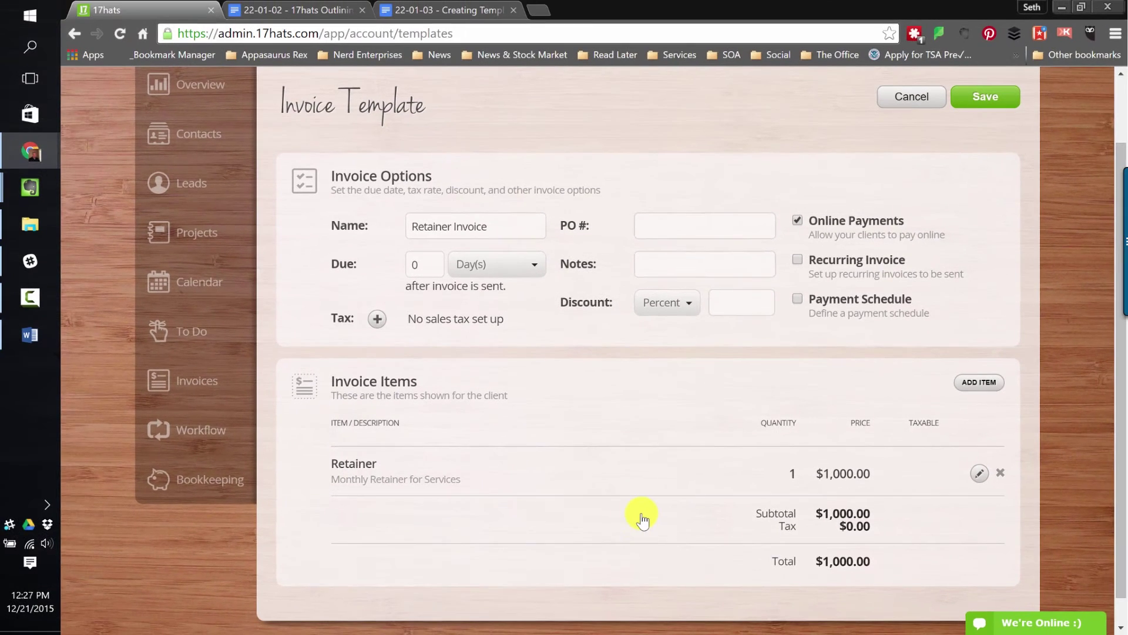
Step: Save the Retainer Invoice template with payment due 1 day after sending
scroll(536, 500, "down", 1)
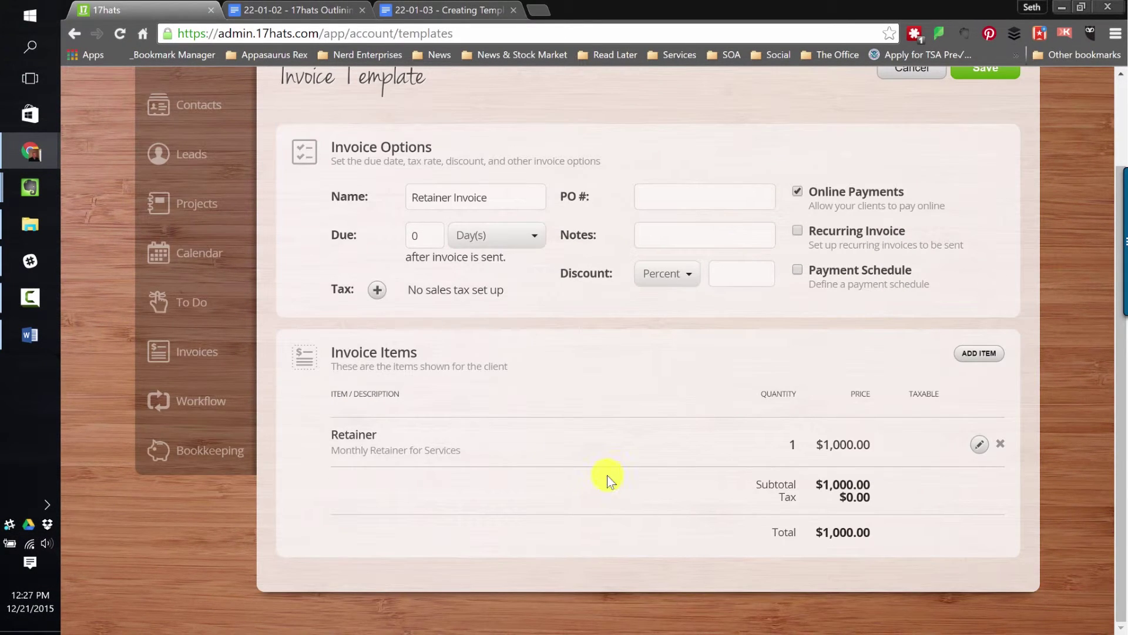
scroll(879, 408, "up", 4)
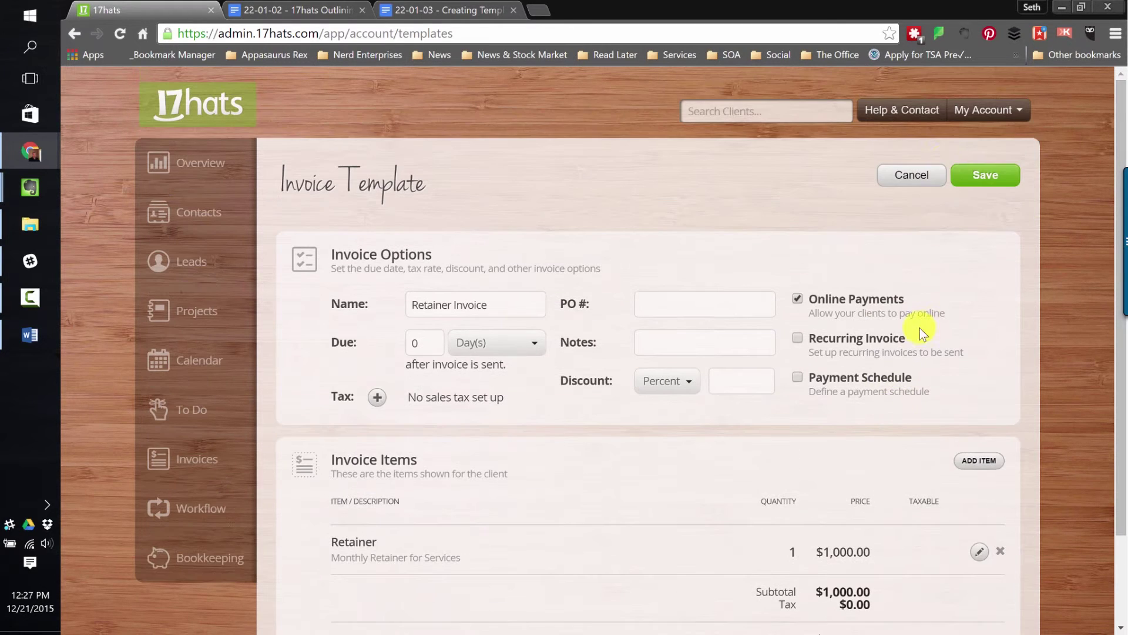
left_click(985, 176)
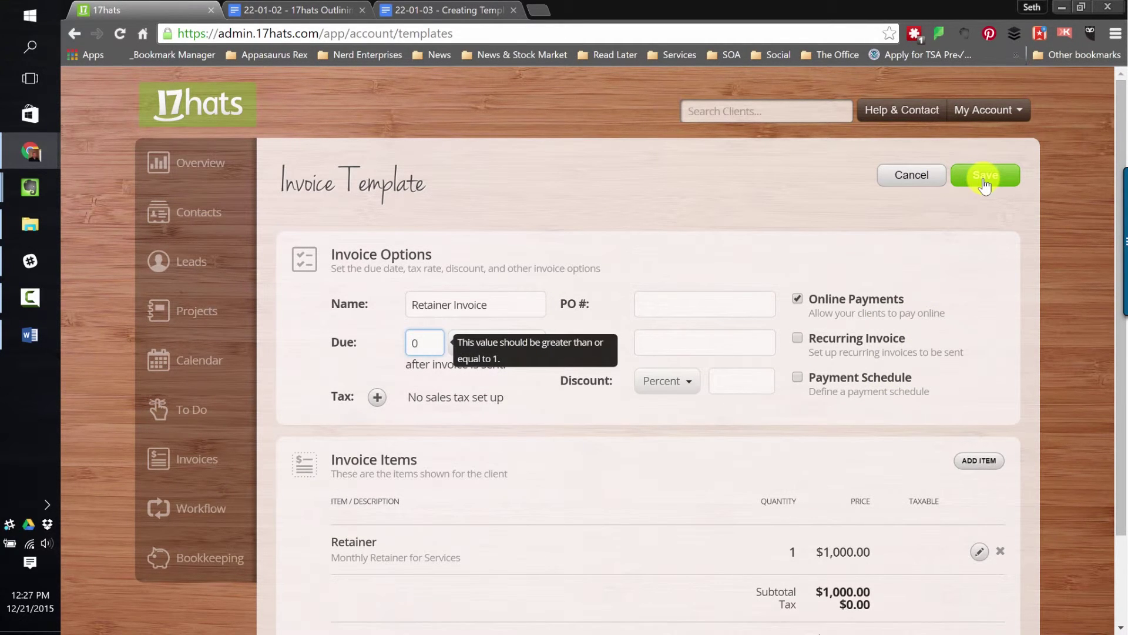
left_click(333, 340)
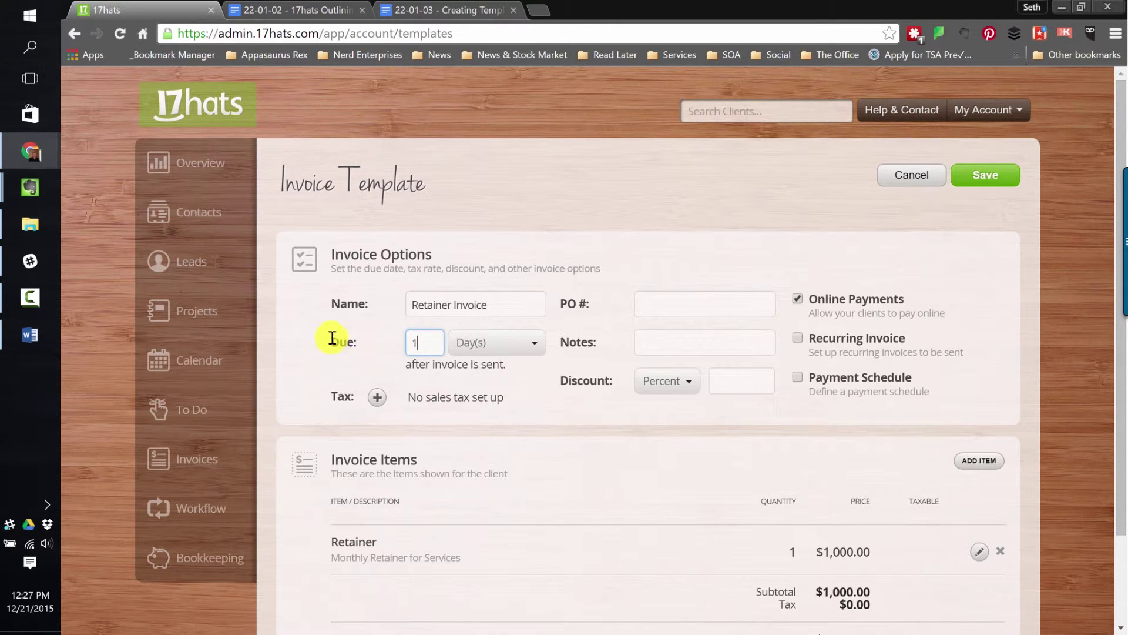
left_click(990, 176)
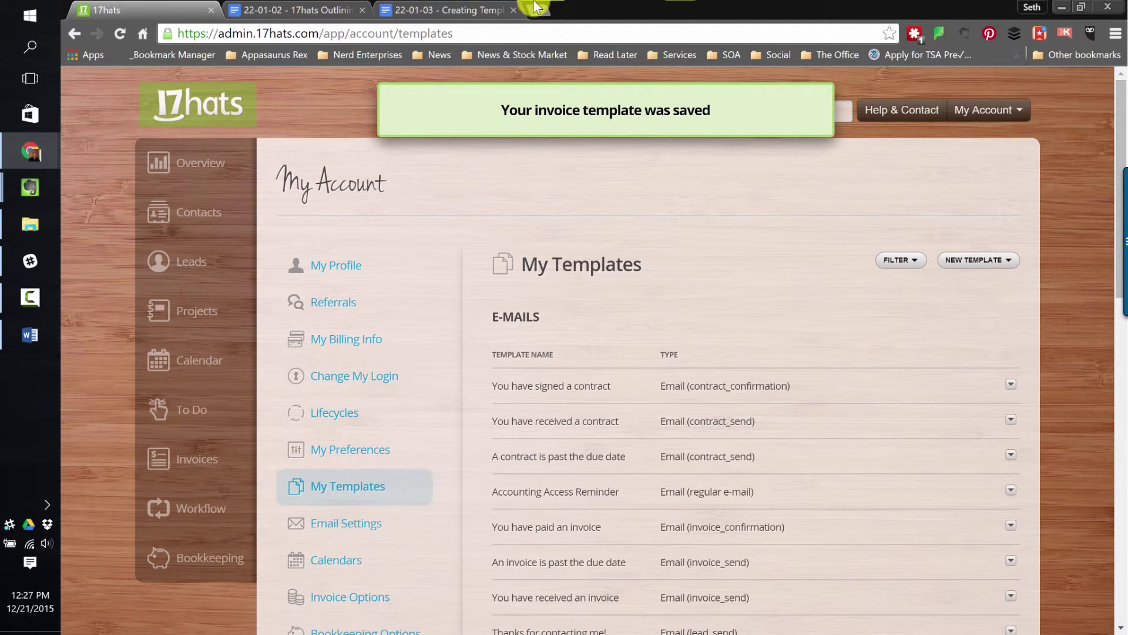
Step: Check the Google Docs template checklist, then go back to the 17hats template list
left_click(441, 10)
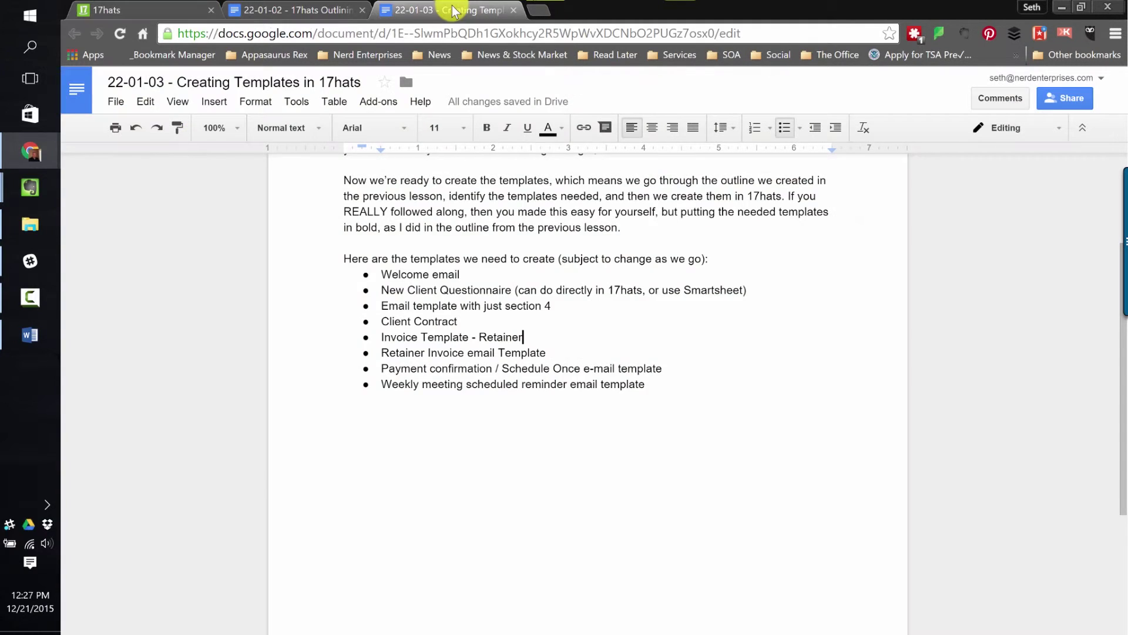
double_click(571, 355)
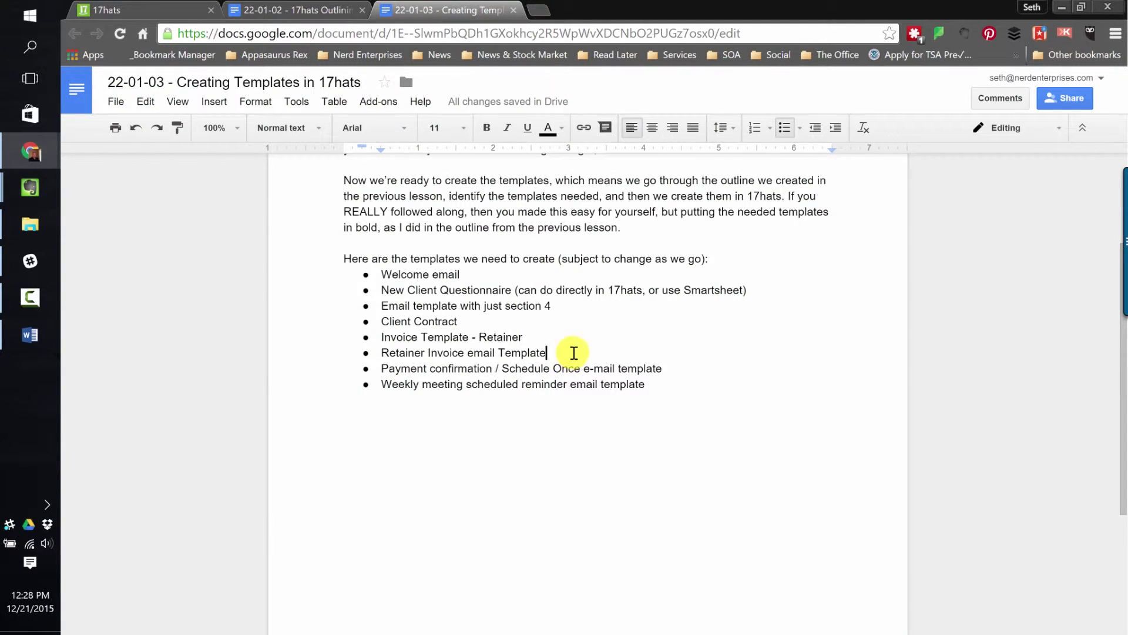
left_click(176, 11)
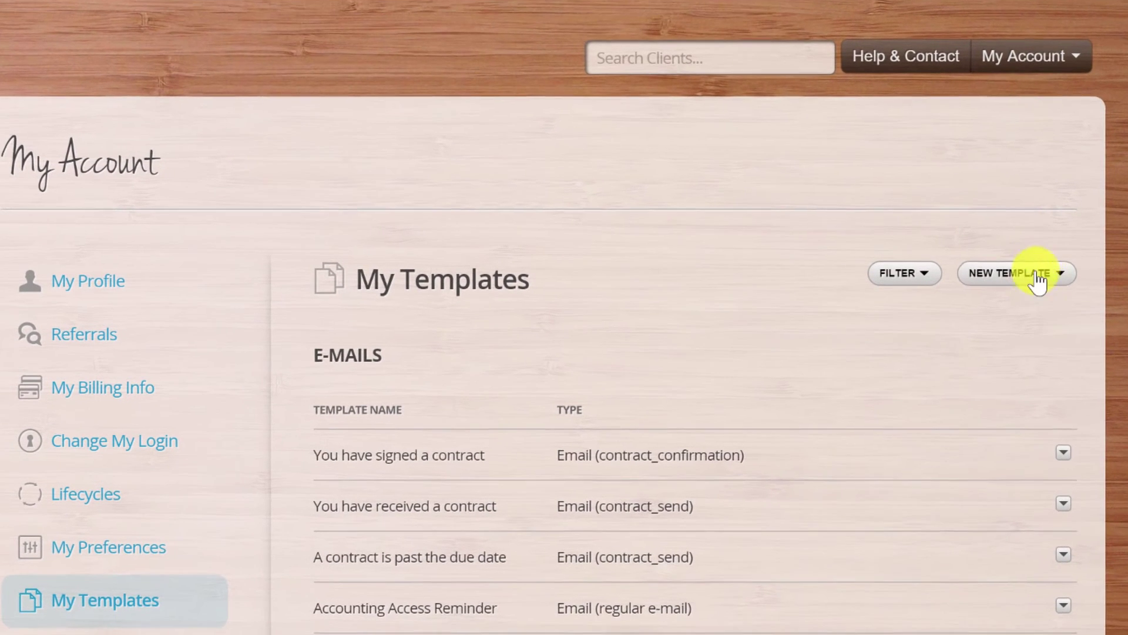
Step: Create an Invoice Email template named 'Retainer Invoice Email' with subject 'Retainer Payment Due'
left_click(1038, 276)
left_click(1008, 304)
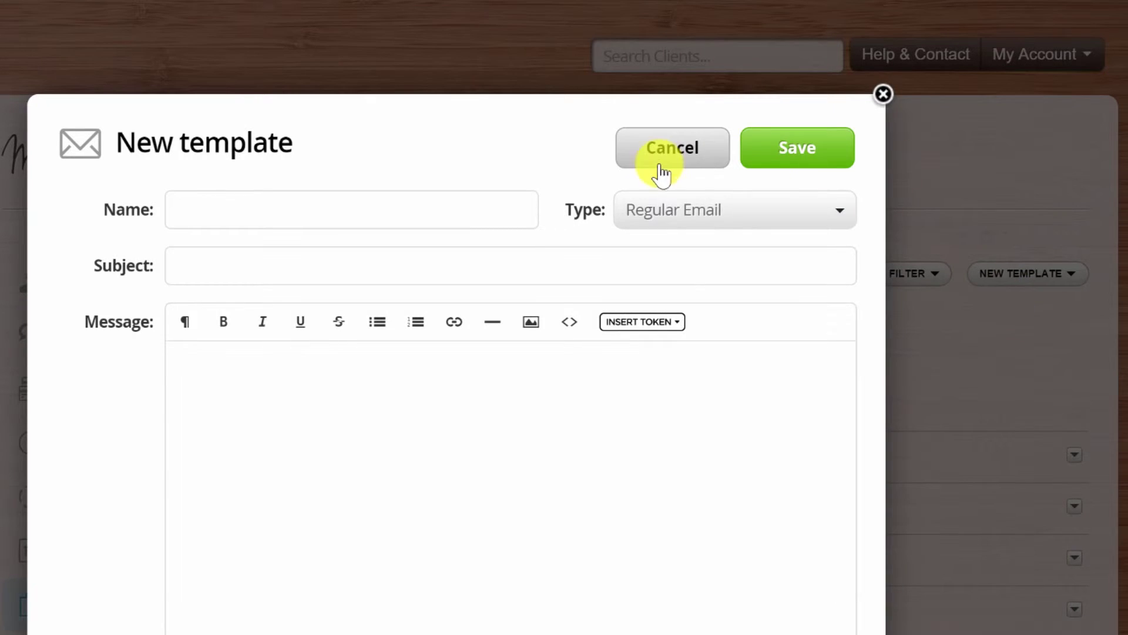
left_click(715, 213)
left_click(690, 340)
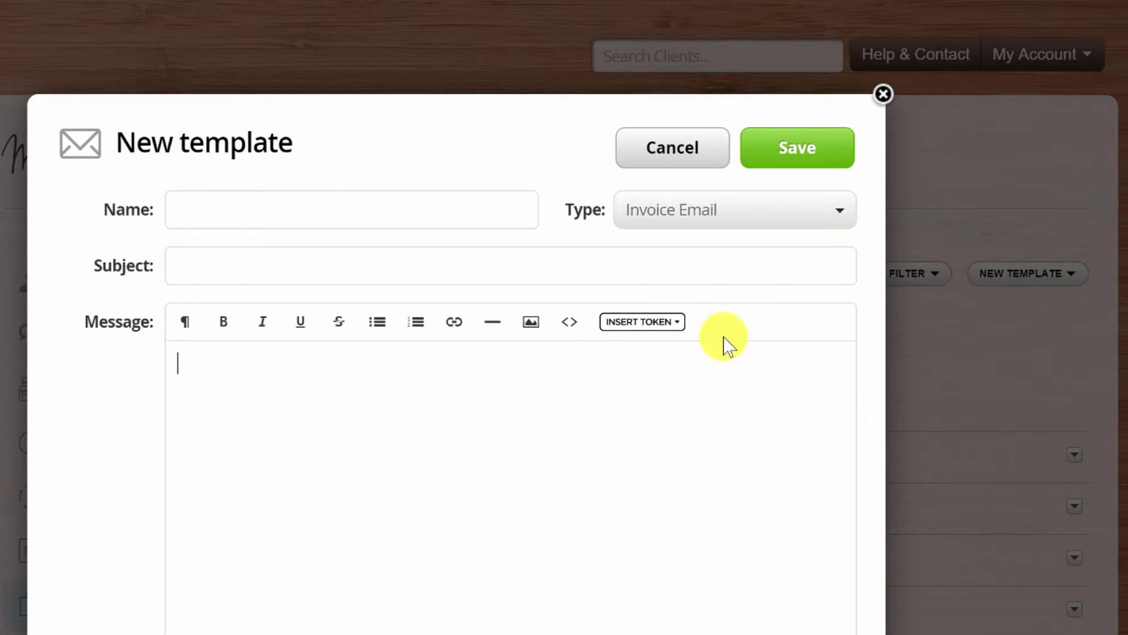
left_click(247, 210)
type("Retai")
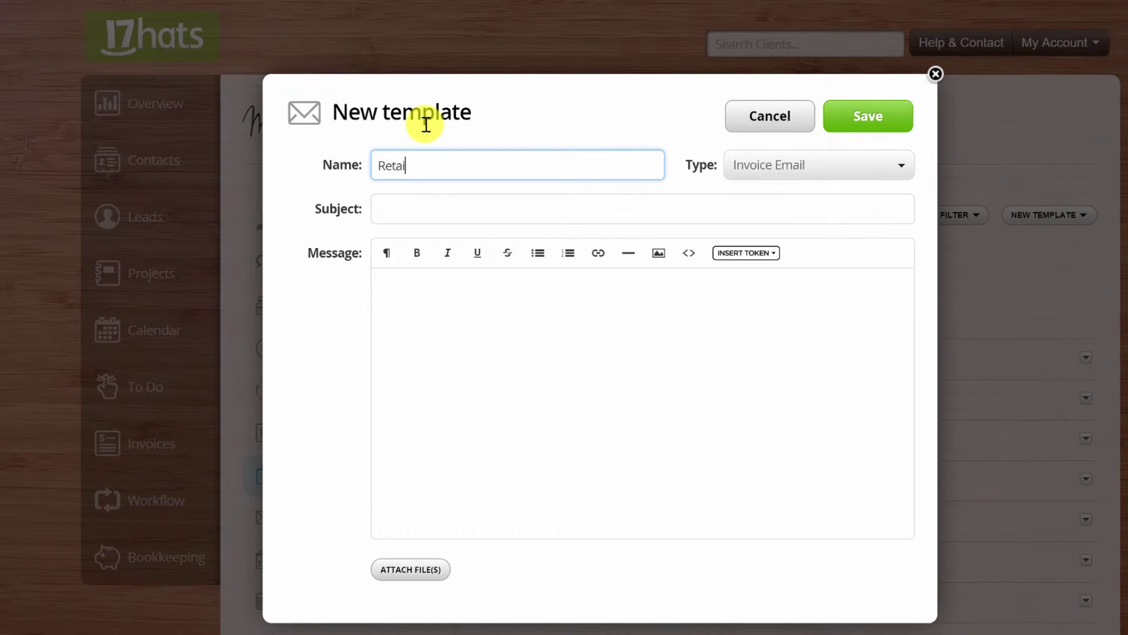
type("ner Invoice Email")
left_click(397, 208)
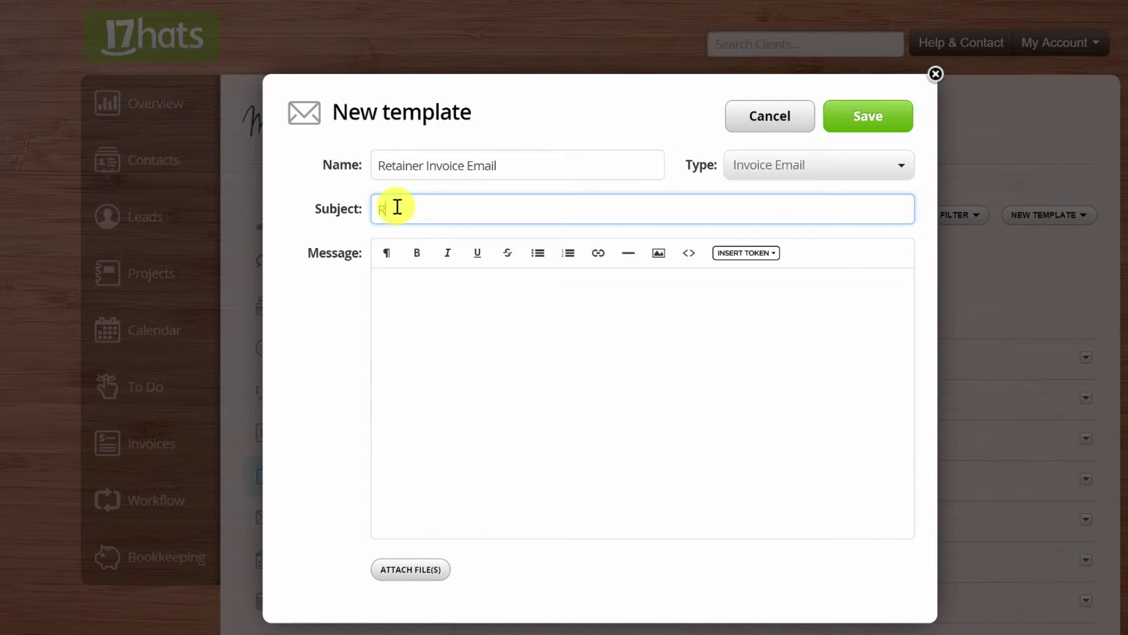
type("Retainer Payment Due")
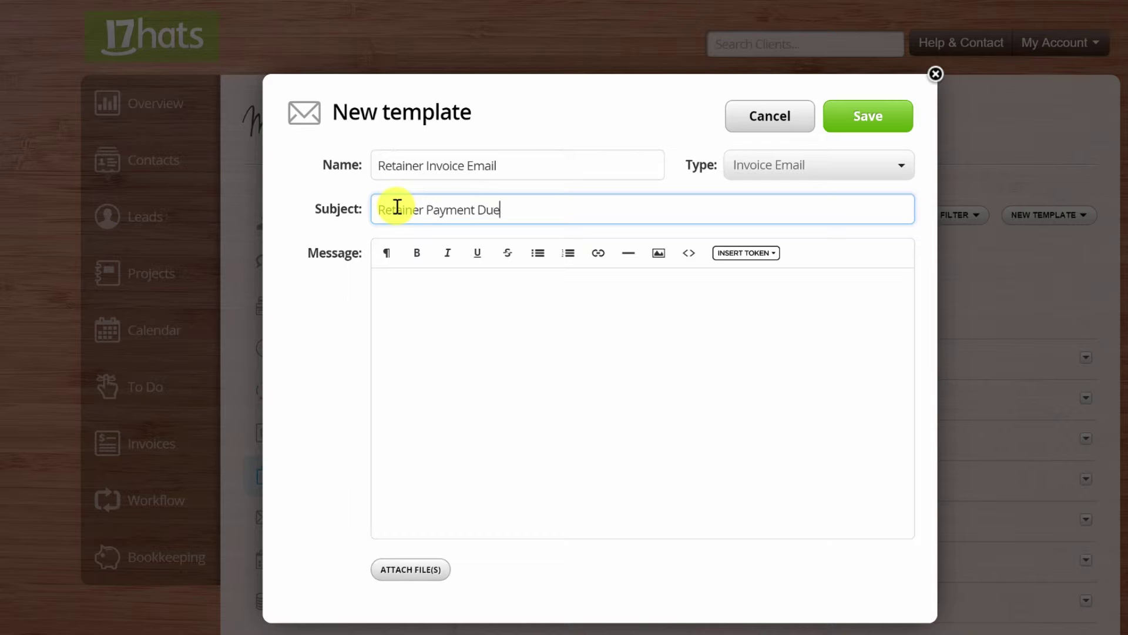
Step: Write a message to the client's First name asking for payment by the 1st, and save the template
left_click(426, 320)
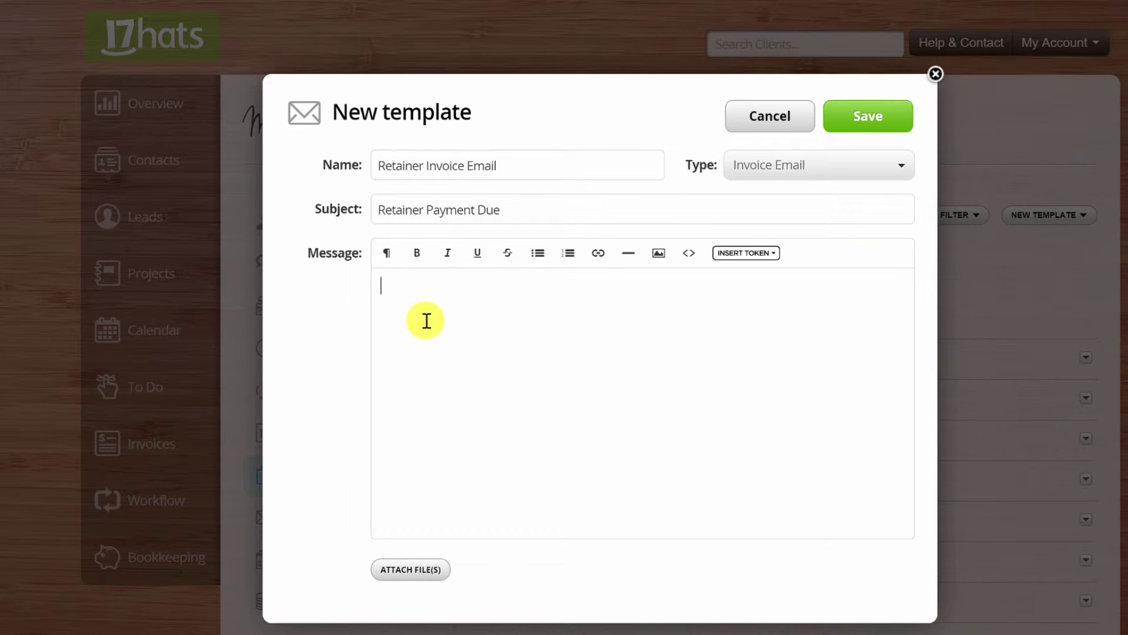
left_click(744, 254)
left_click(738, 290)
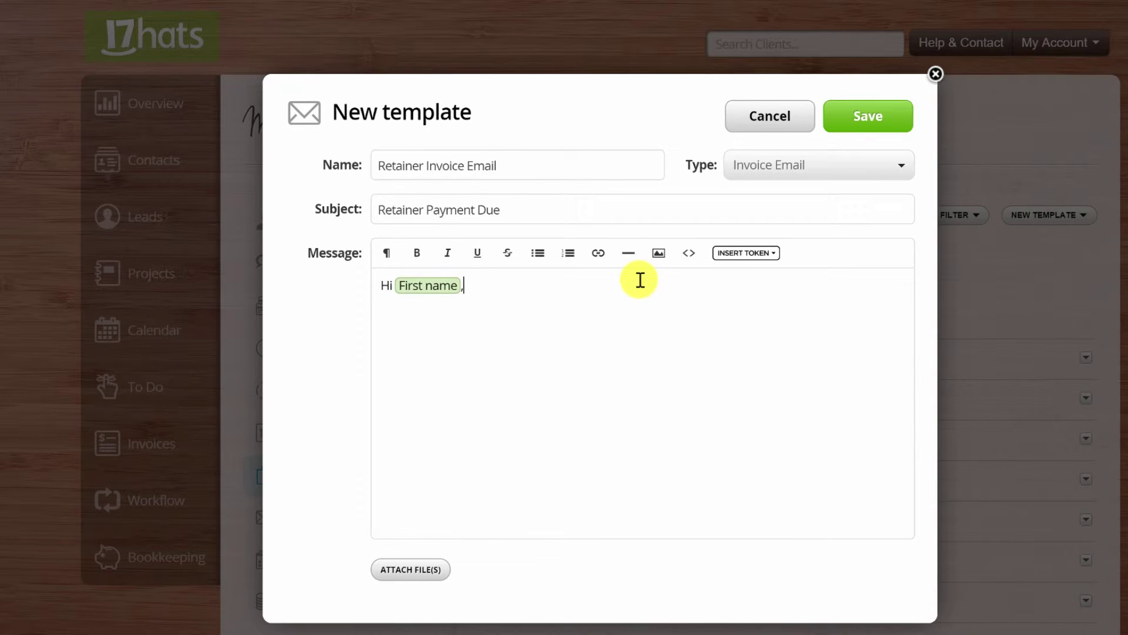
type("Please find your invoice at")
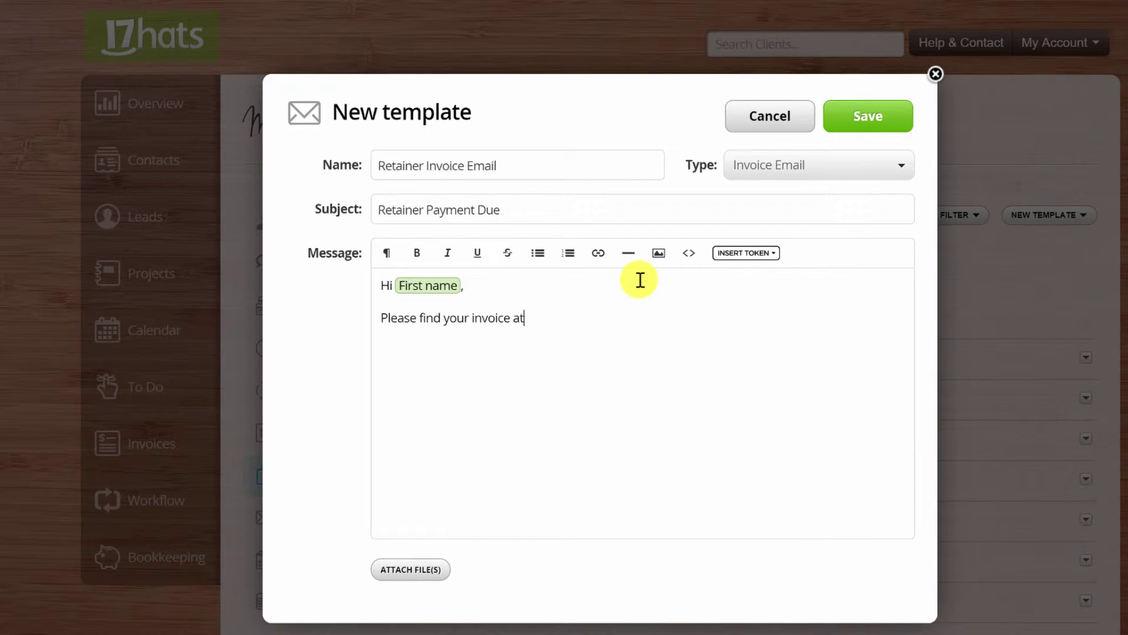
type("tached, and remit payment b")
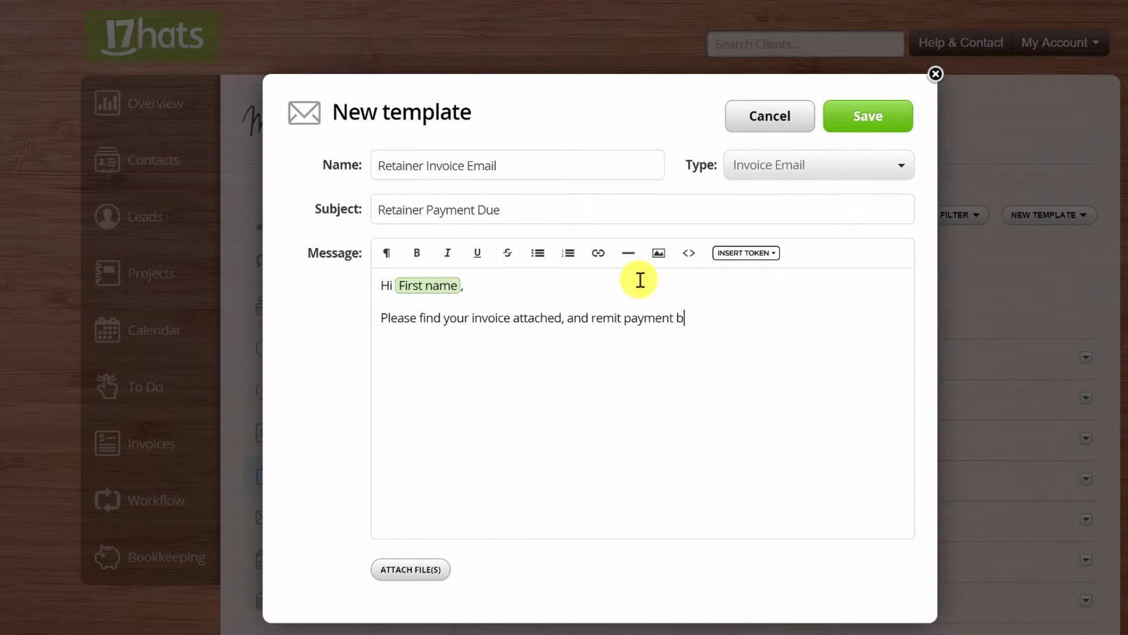
type("y the 1st of the month.")
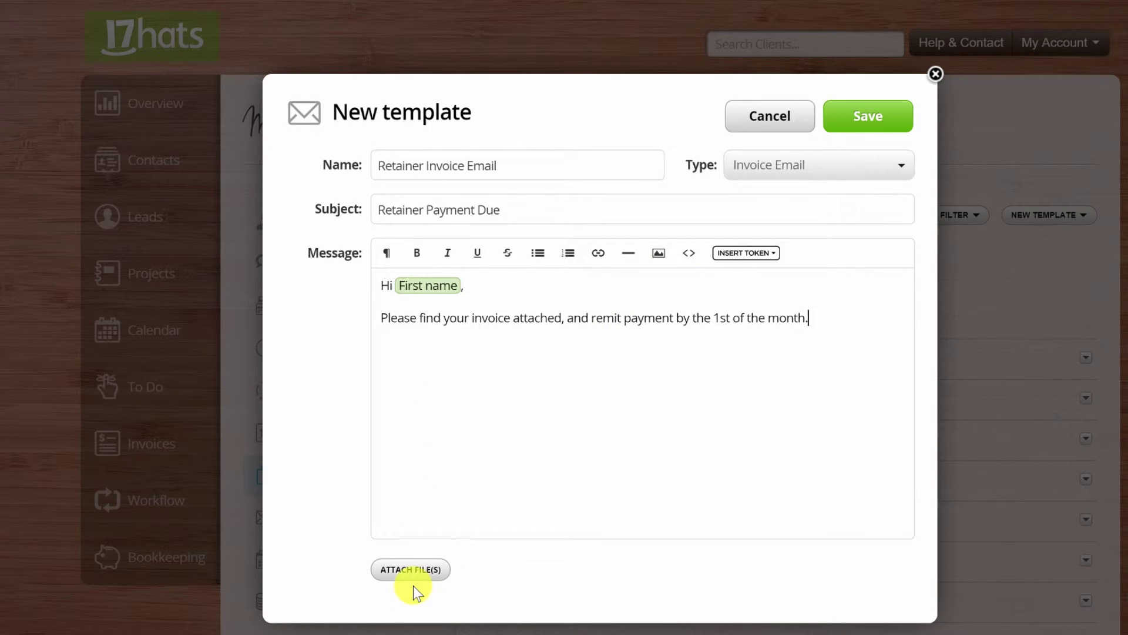
left_click(873, 121)
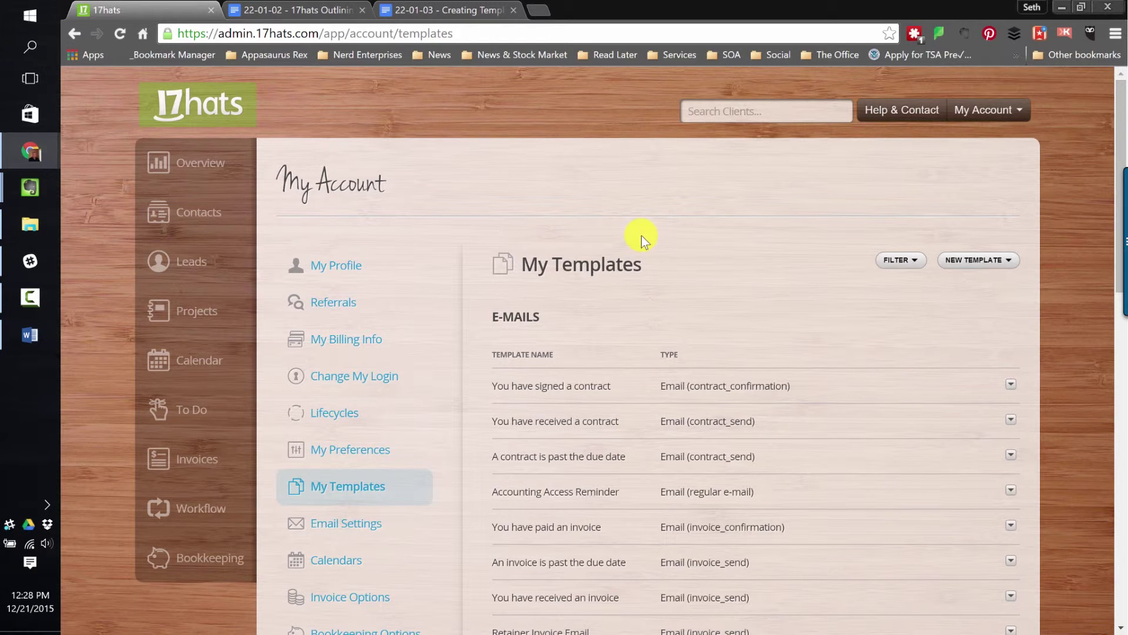
Step: In the Creating Templates notes, go to the Payment confirmation / Schedule Once e-mail template item
left_click(310, 10)
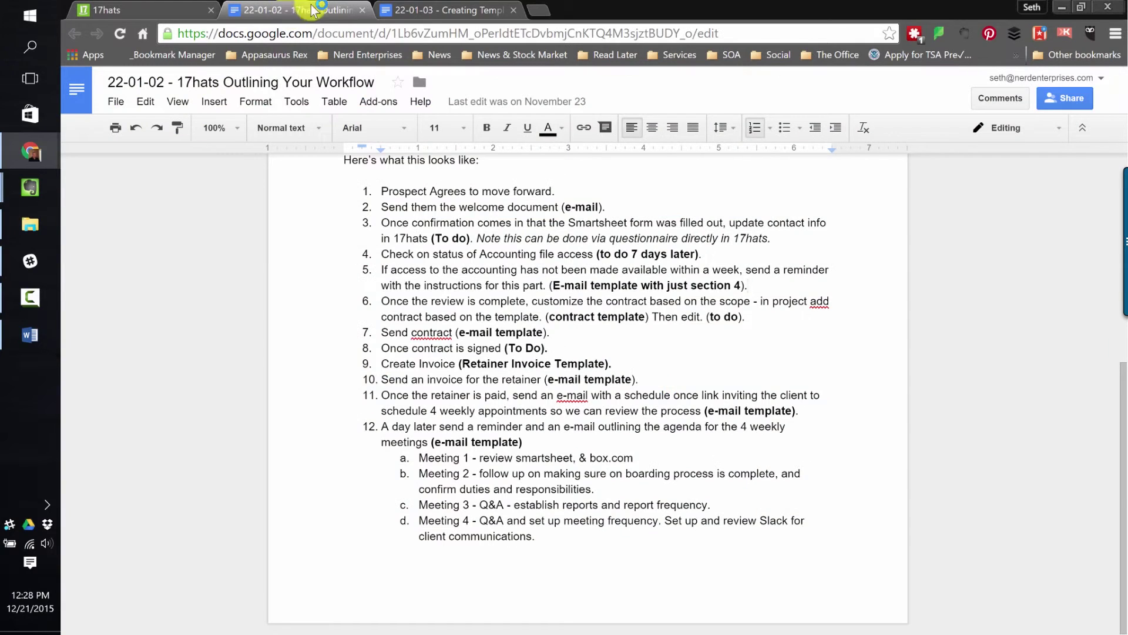
left_click(412, 10)
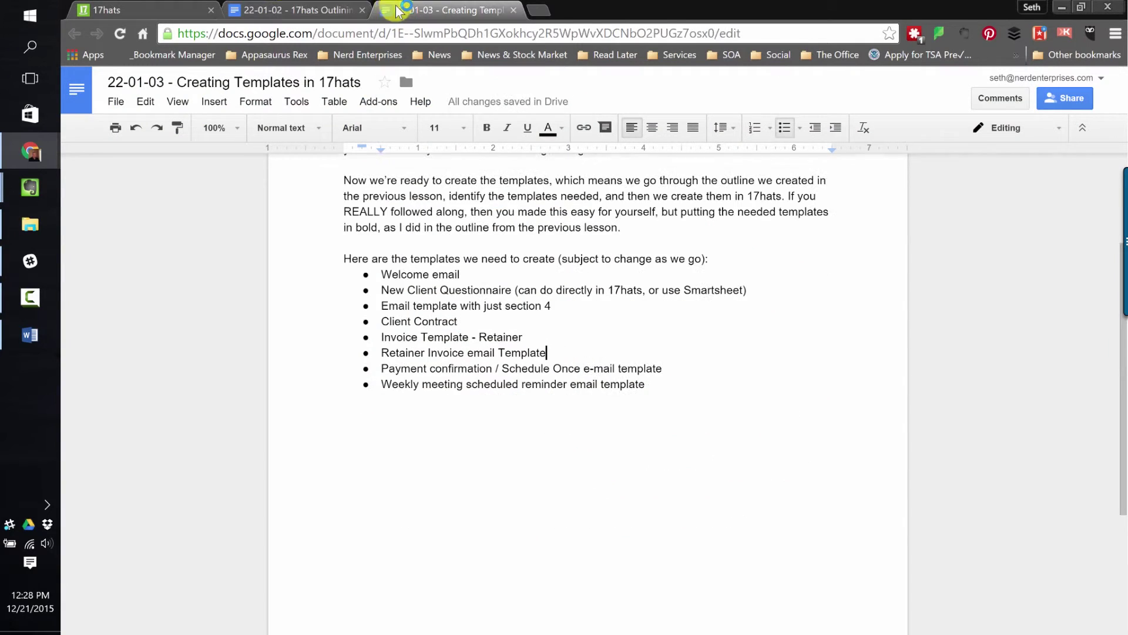
left_click(477, 368)
left_click(682, 367)
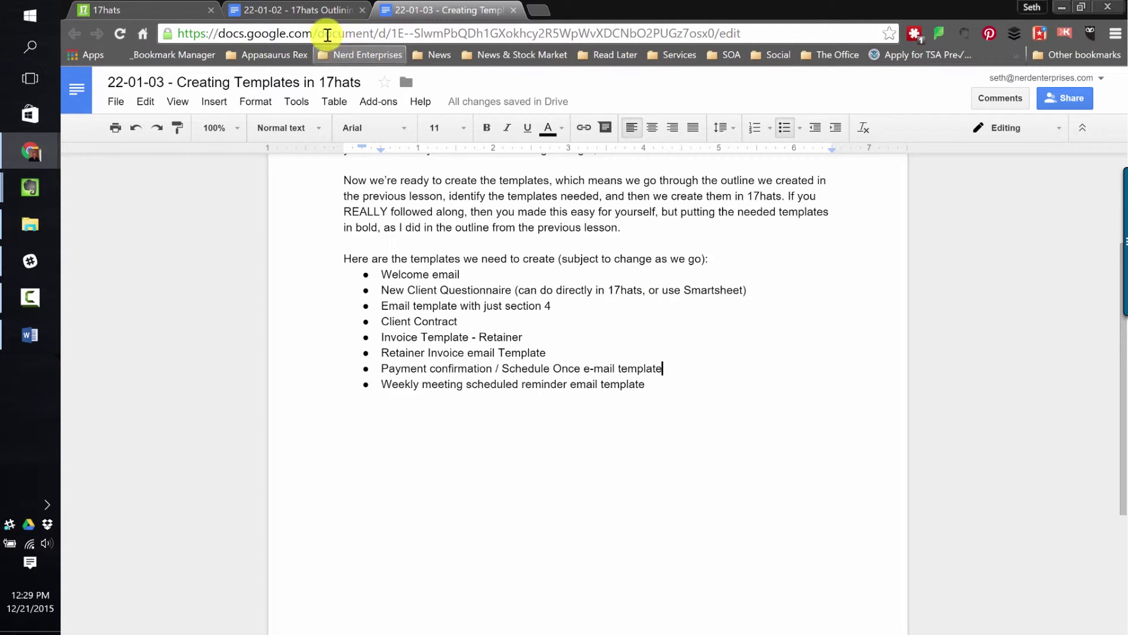
Step: Start a new email template named 'Payment Confirmation and Scheduling' and copy the name
left_click(164, 10)
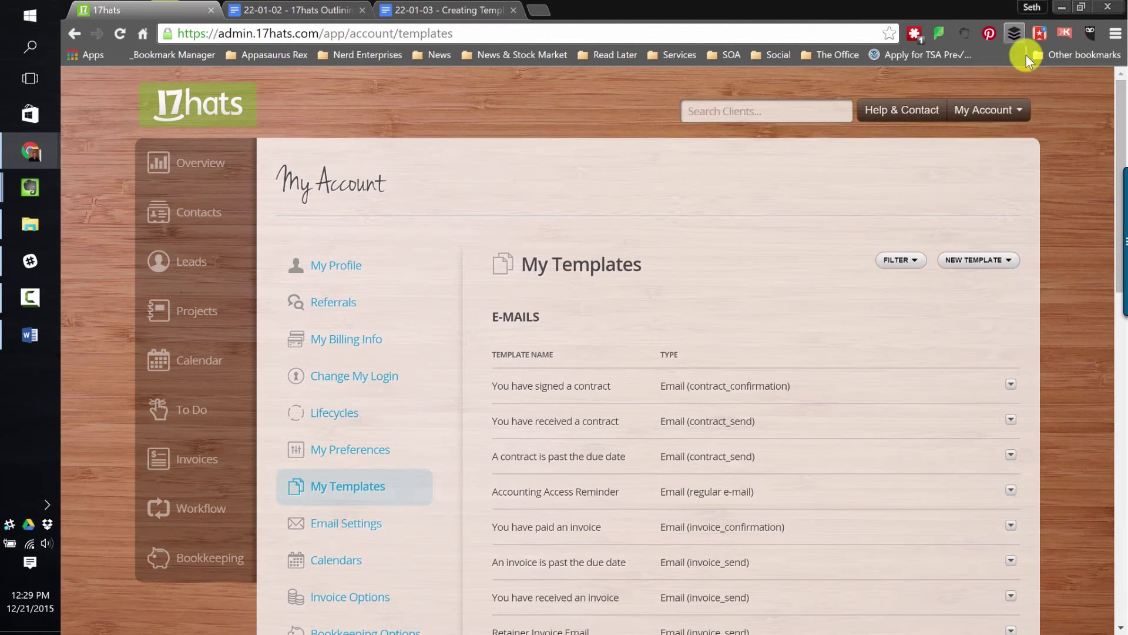
left_click(990, 260)
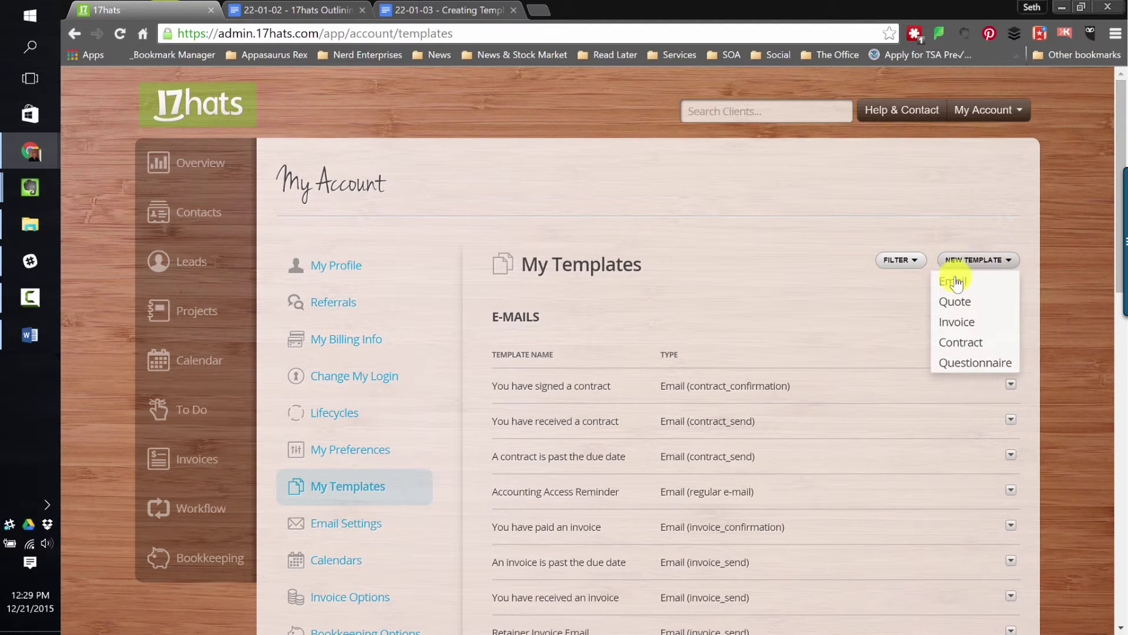
left_click(953, 282)
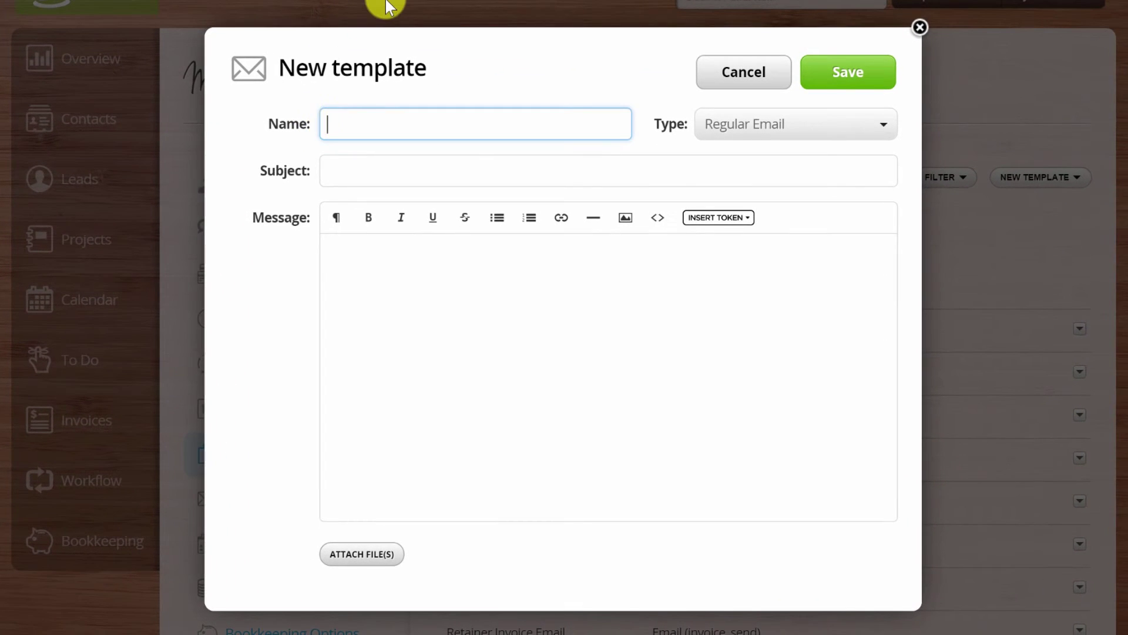
type("Invoice Payment")
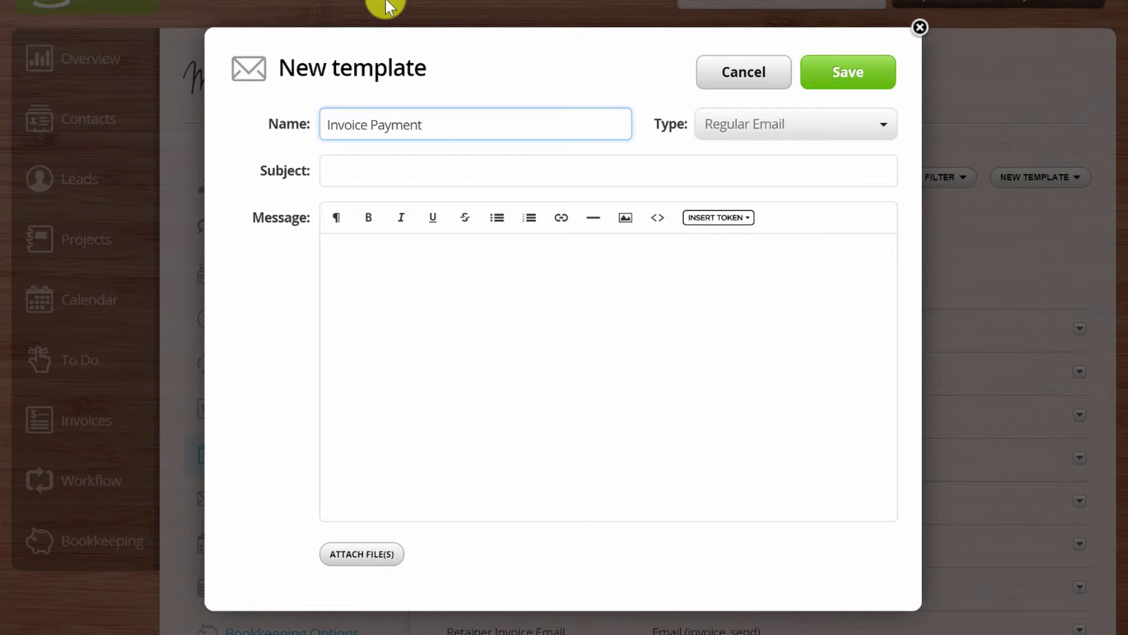
key("ctrl+a")
type("Payment ")
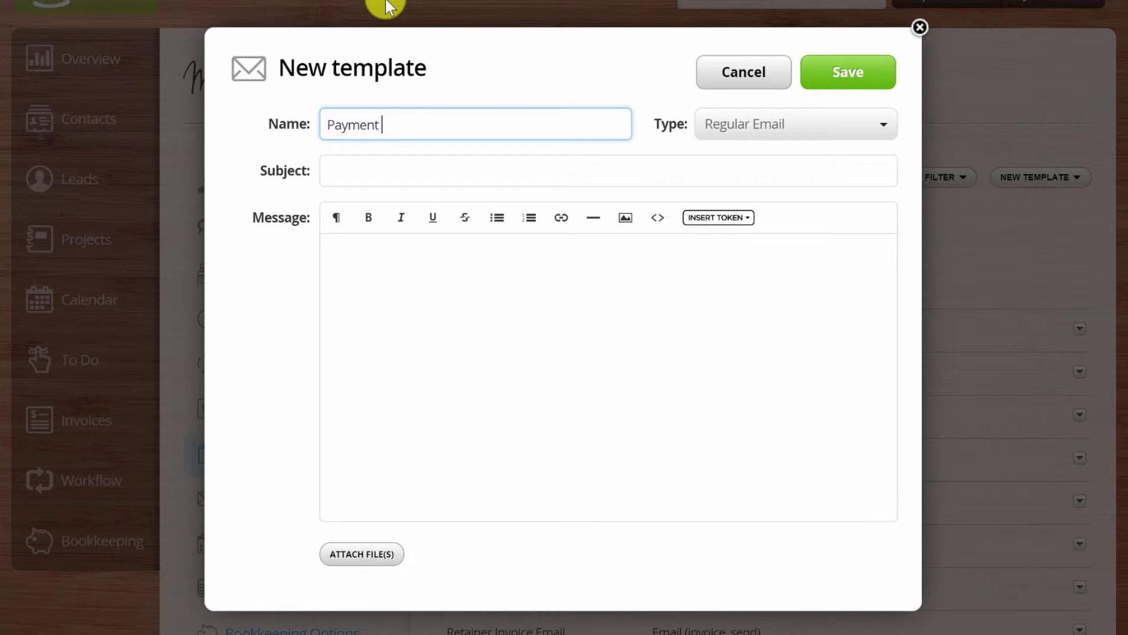
type("Confirmation and ")
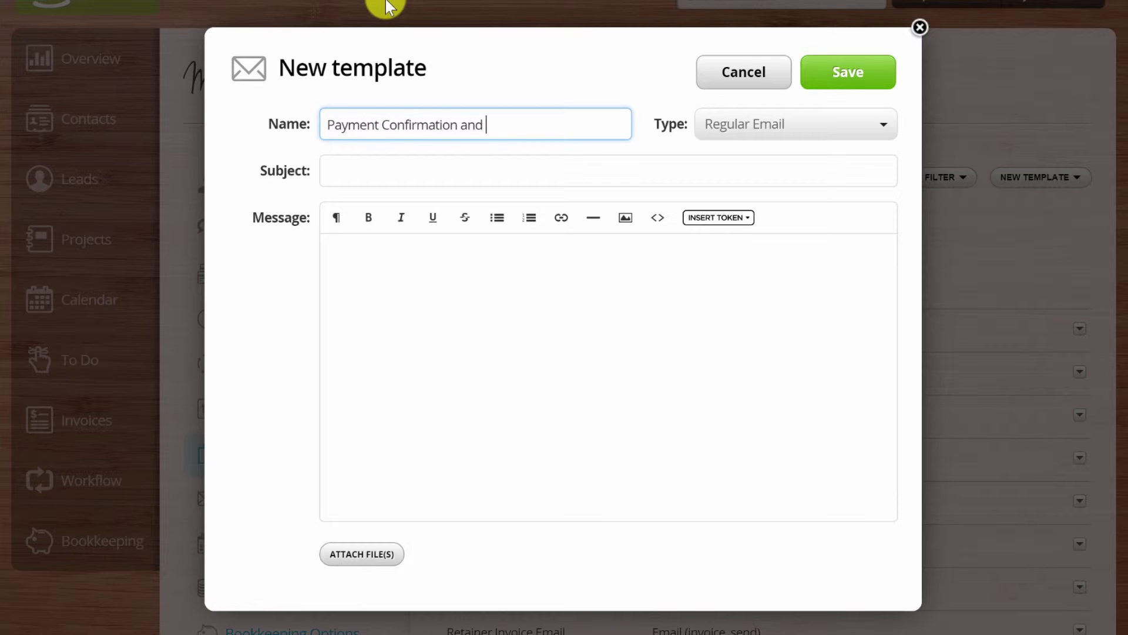
type("Scheduling")
key("ctrl+a")
key("ctrl+c")
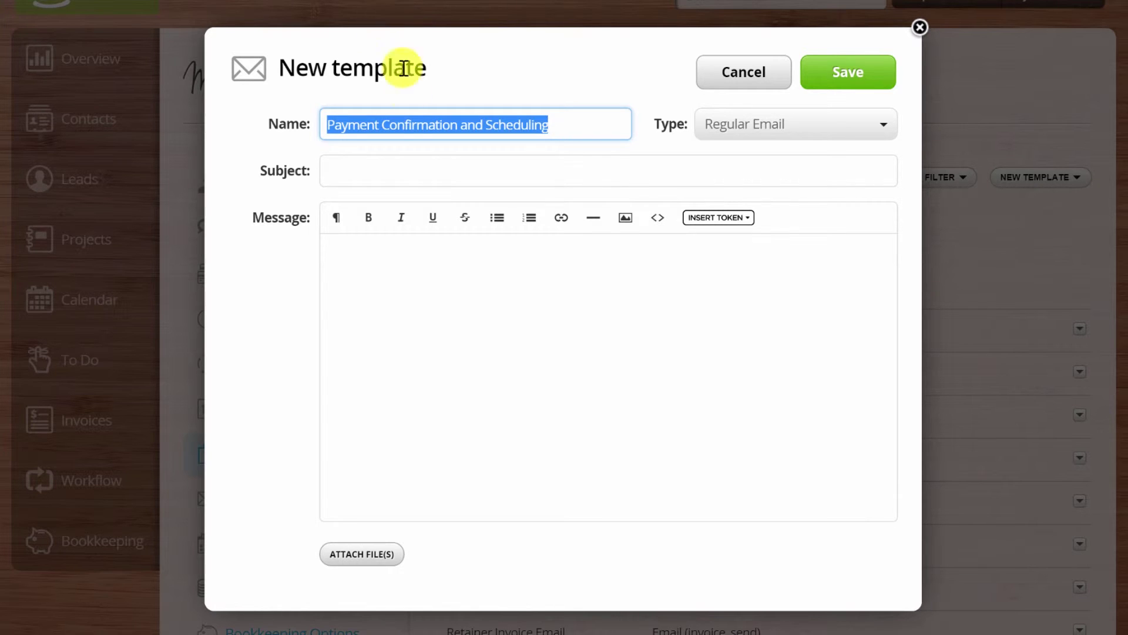
left_click(370, 169)
Step: Use the template name as the subject and begin the message with 'Hi' and the First name token
key("ctrl+v")
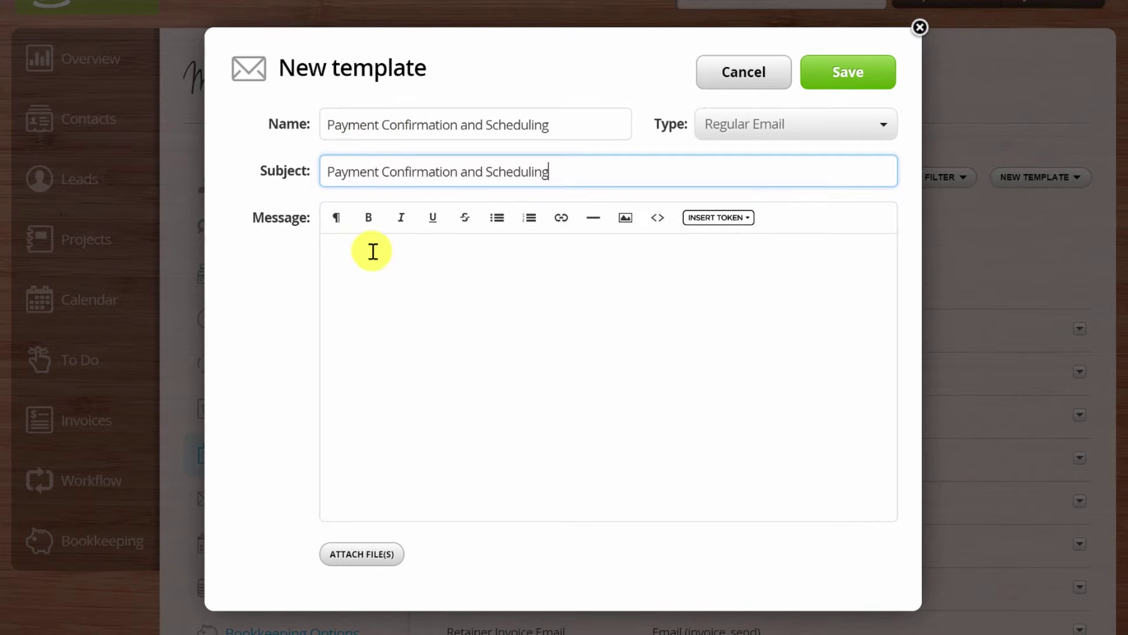
left_click(375, 288)
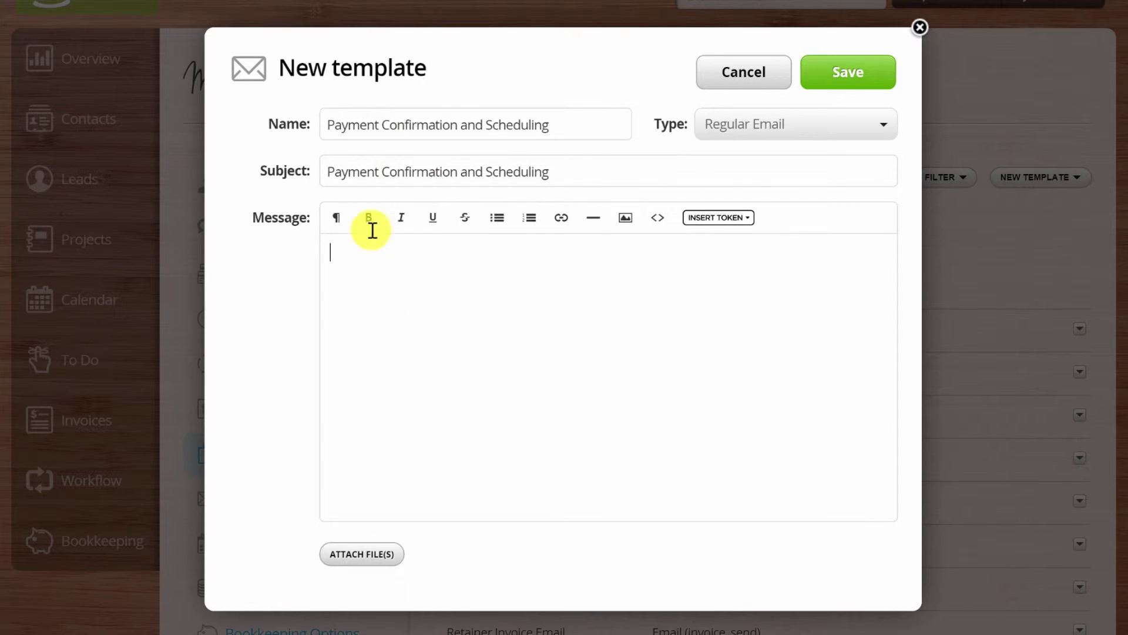
left_click(418, 126)
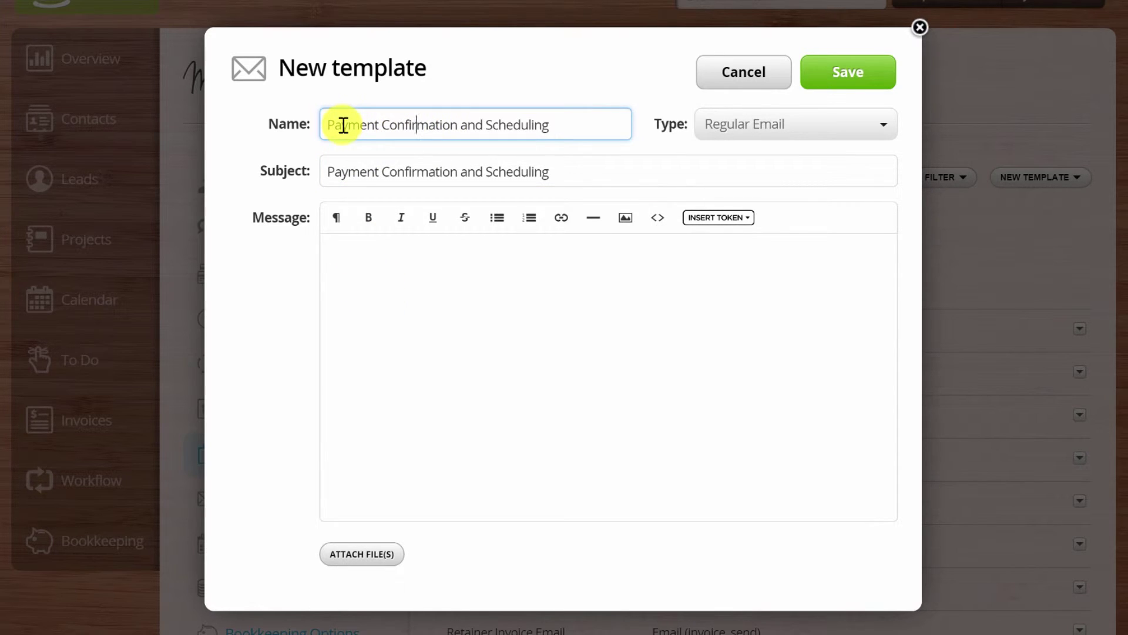
left_click(331, 303)
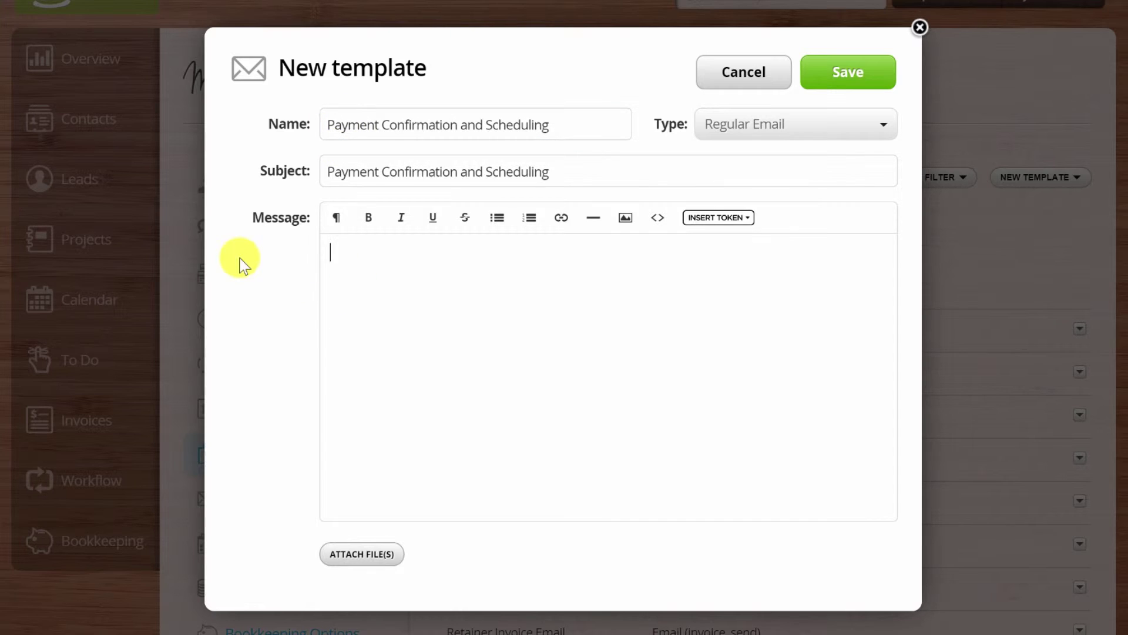
type("Hi")
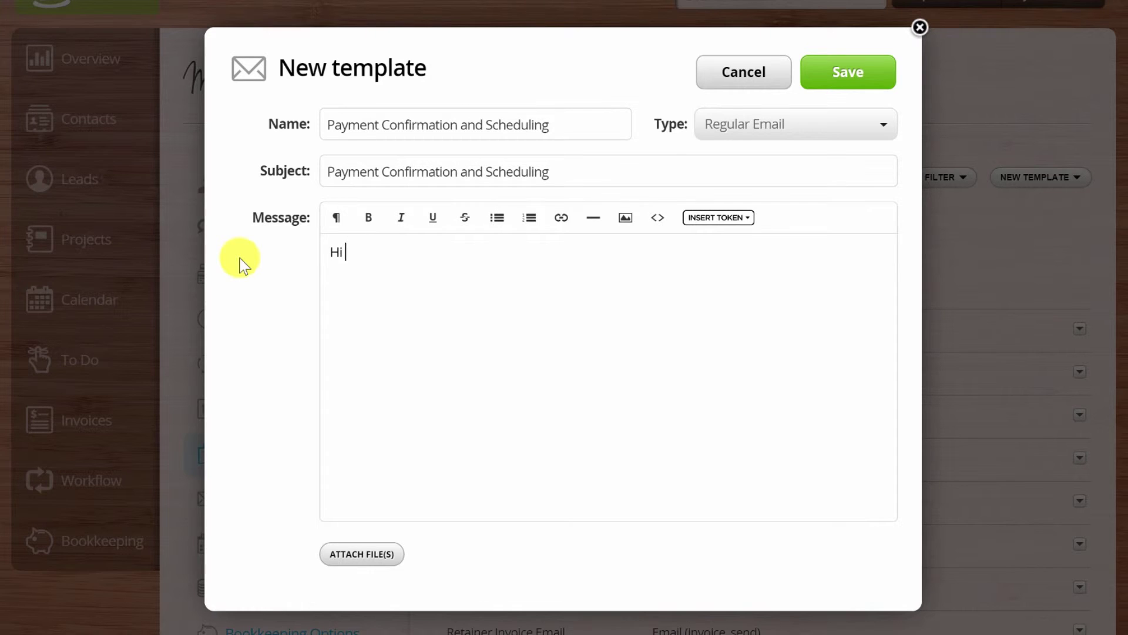
left_click(716, 218)
left_click(714, 255)
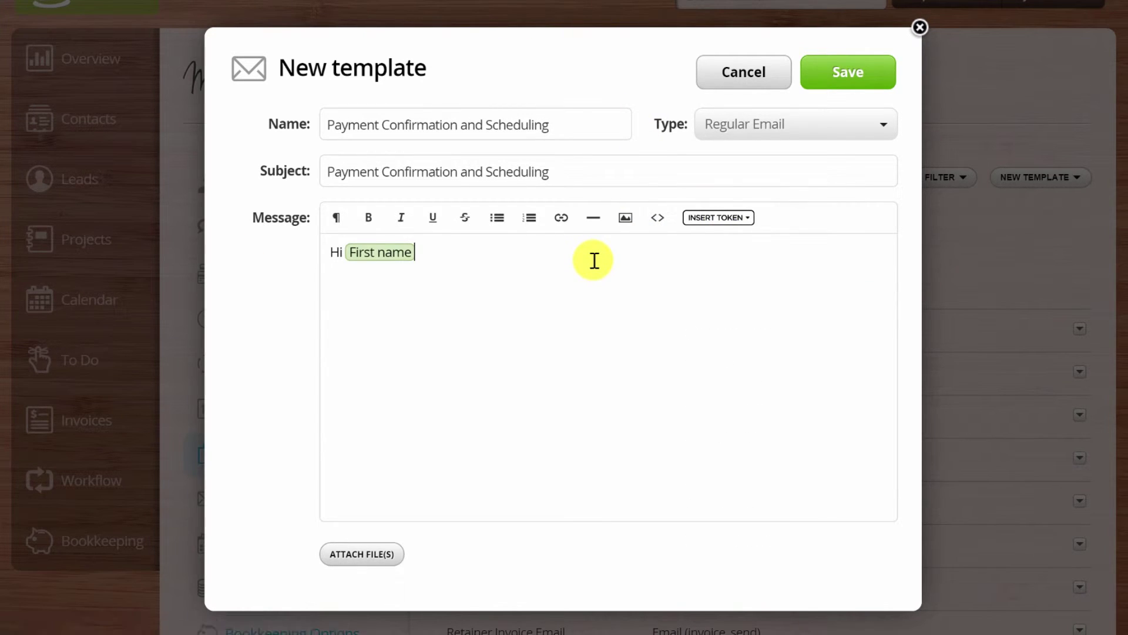
Step: Write the paragraph thanking for payment and explaining four weekly one-hour onboarding calls
type("Thank you ")
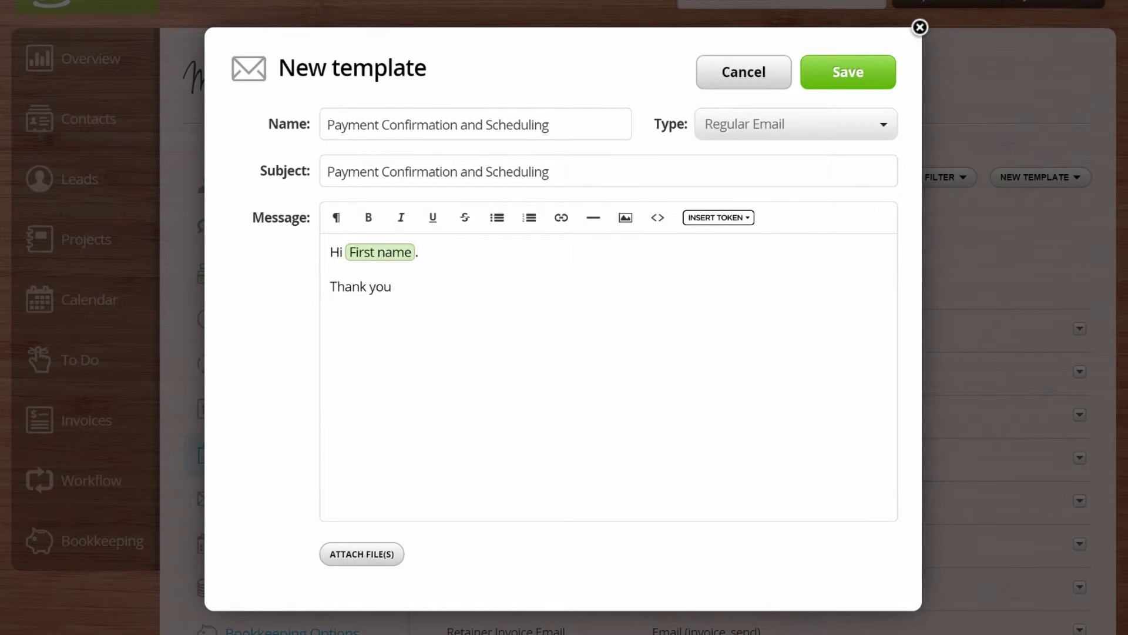
type("so much for your payment. No")
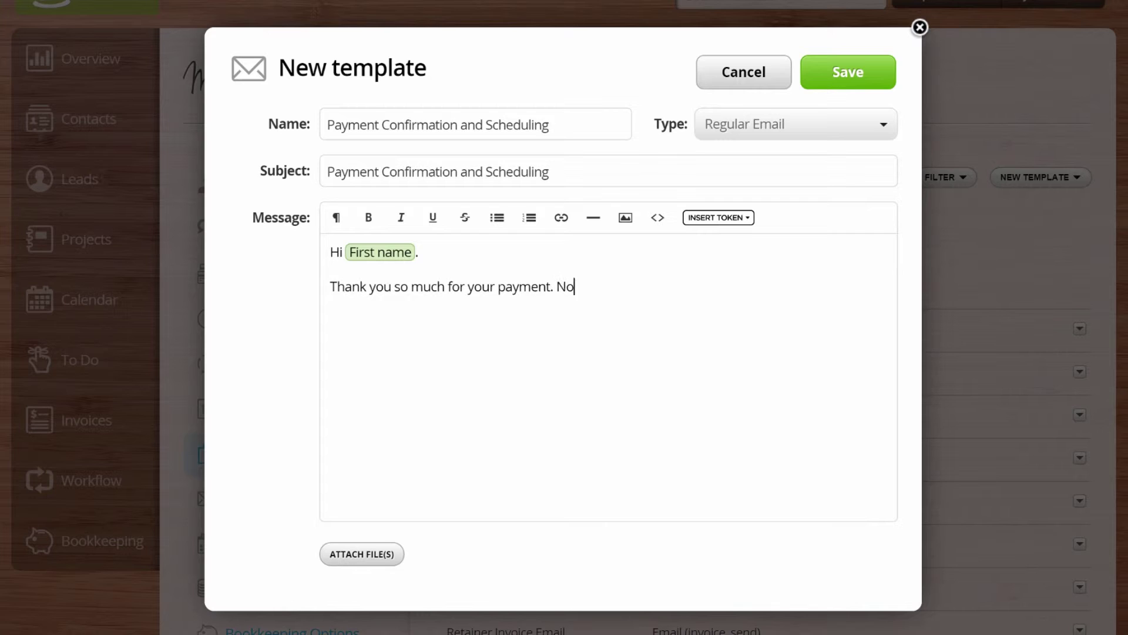
type("w it's time t")
type("o sho")
key("BackSpace")
key("BackSpace")
key("BackSpace")
type("chu")
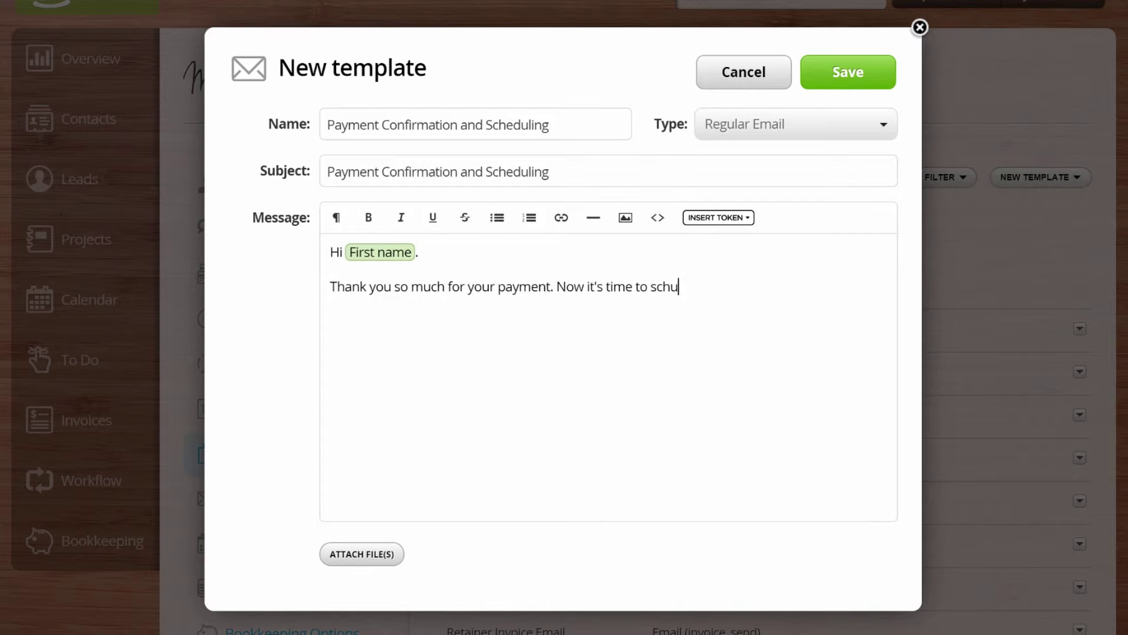
type("ed")
key("BackSpace")
key("BackSpace")
key("BackSpace")
type("ule our week")
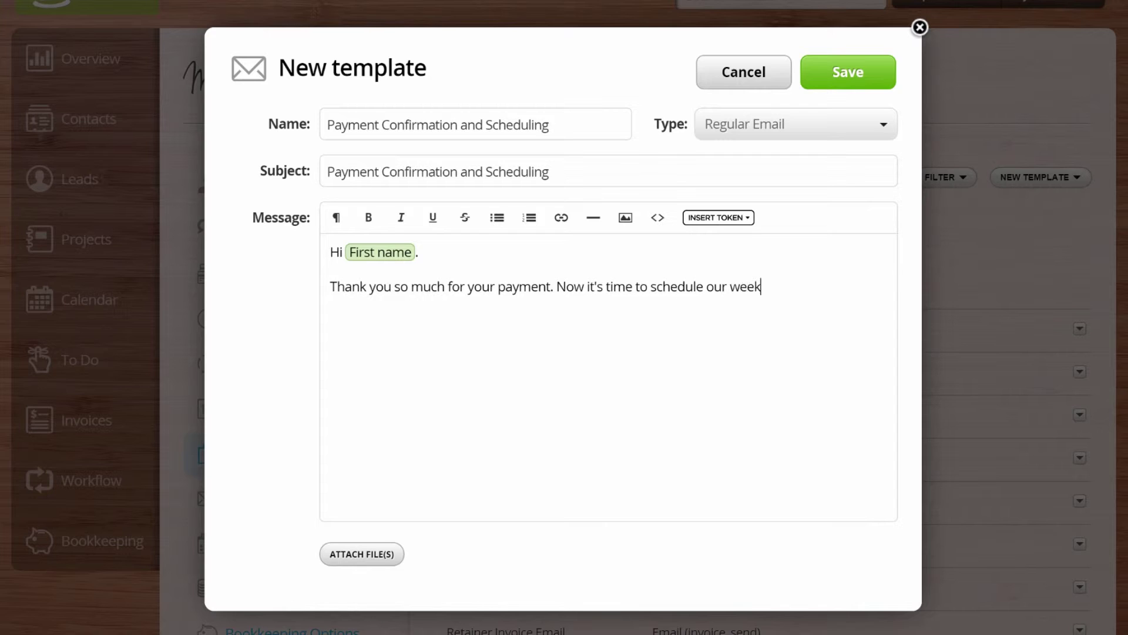
type("ly calls. Plea")
key("BackSpace")
type("ease usee")
key("BackSpace")
type("t")
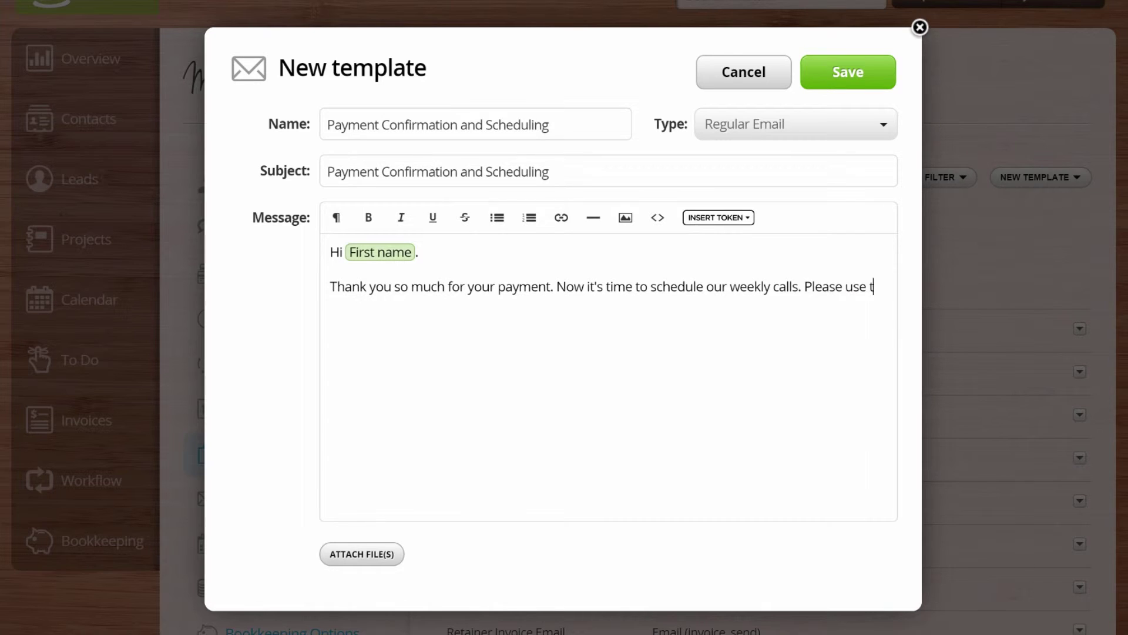
type("his link to shced")
key("BackSpace")
key("BackSpace")
key("BackSpace")
key("BackSpace")
type("chedule ")
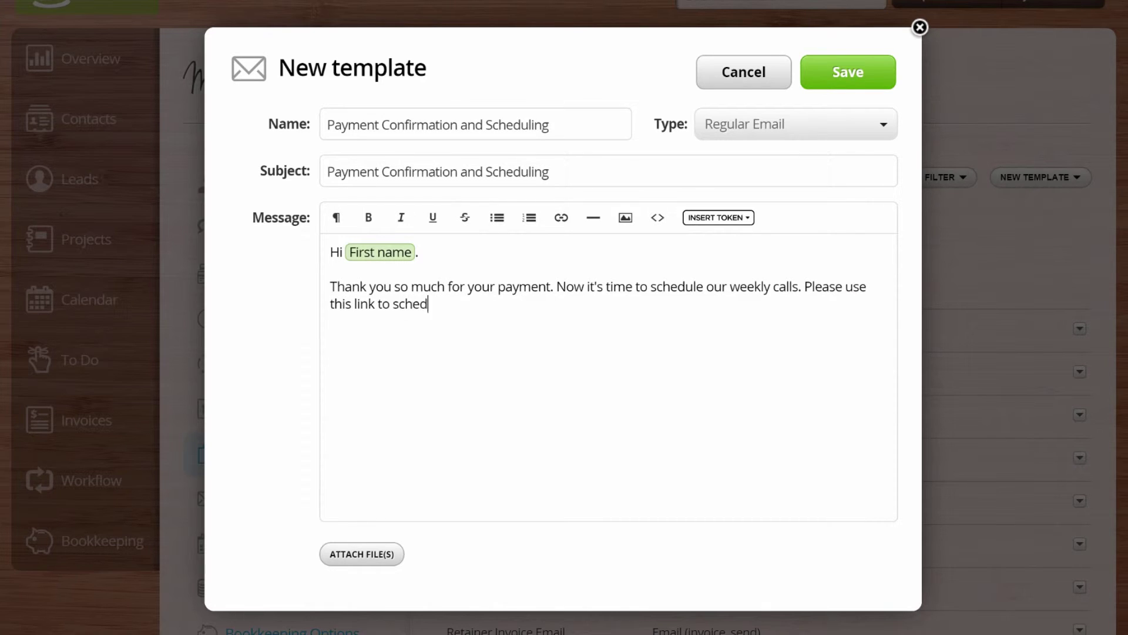
type("four, weekly, one h")
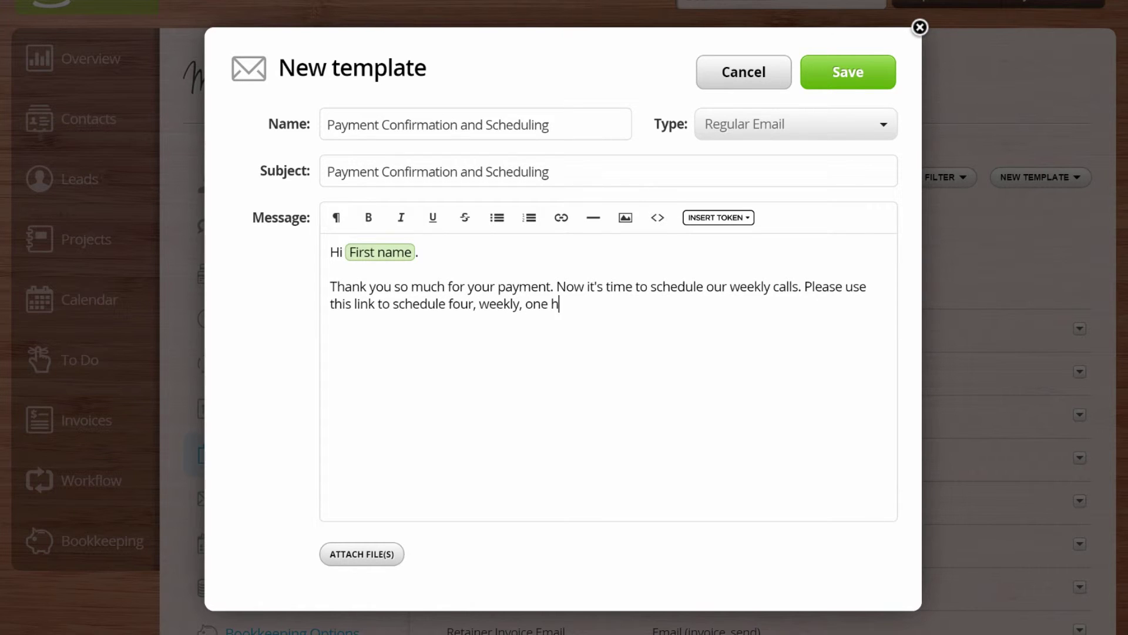
type("our appointme")
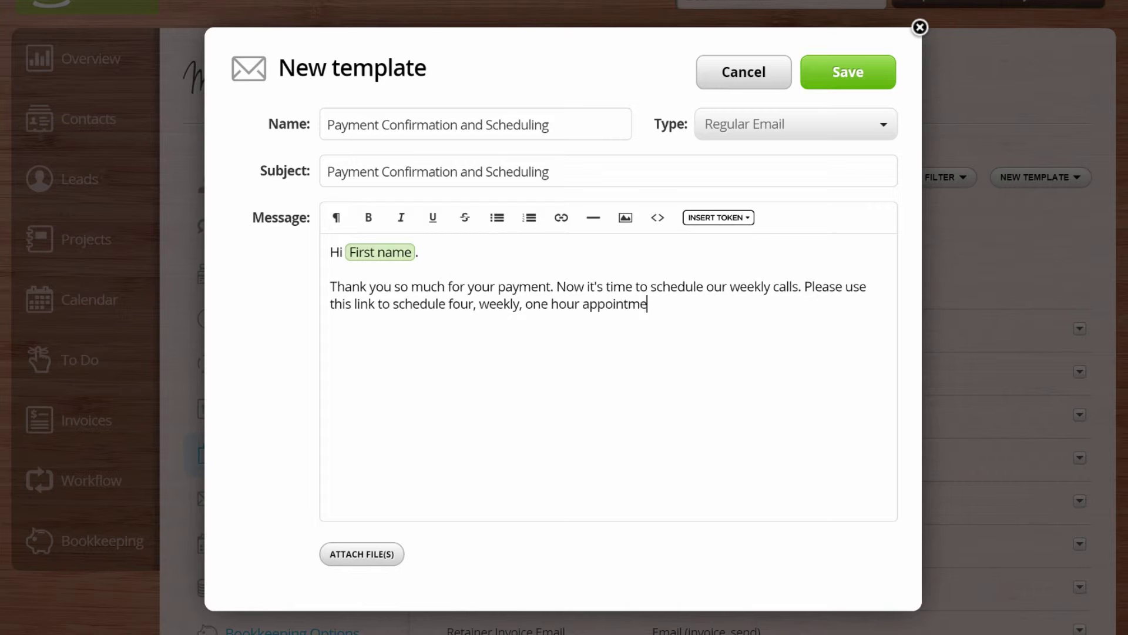
type("nts.")
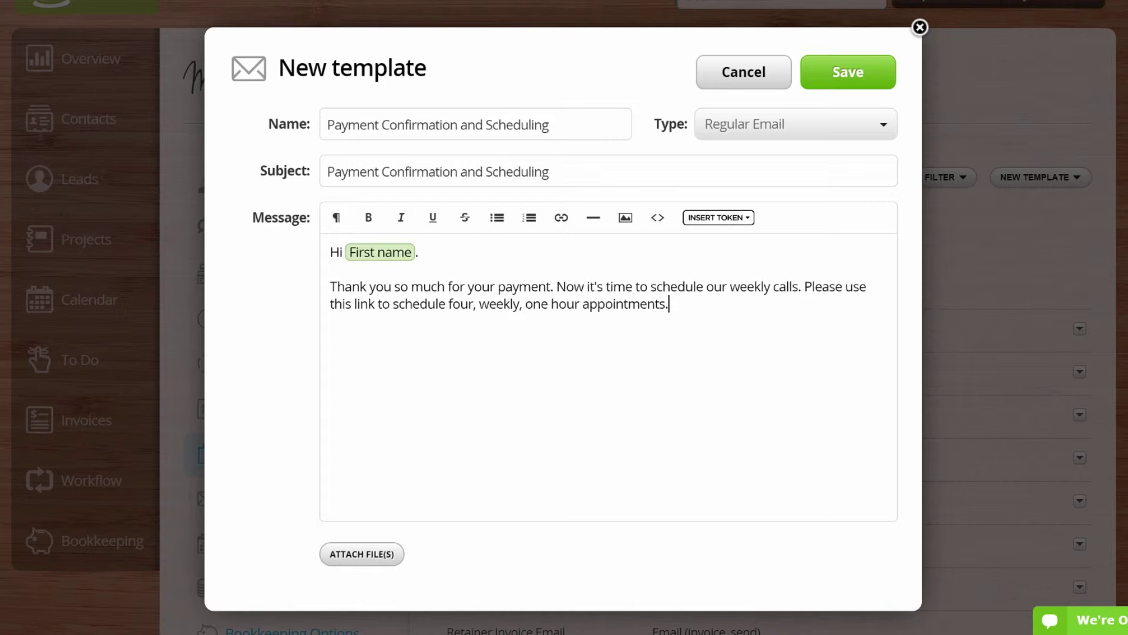
type(" The main pyrpos")
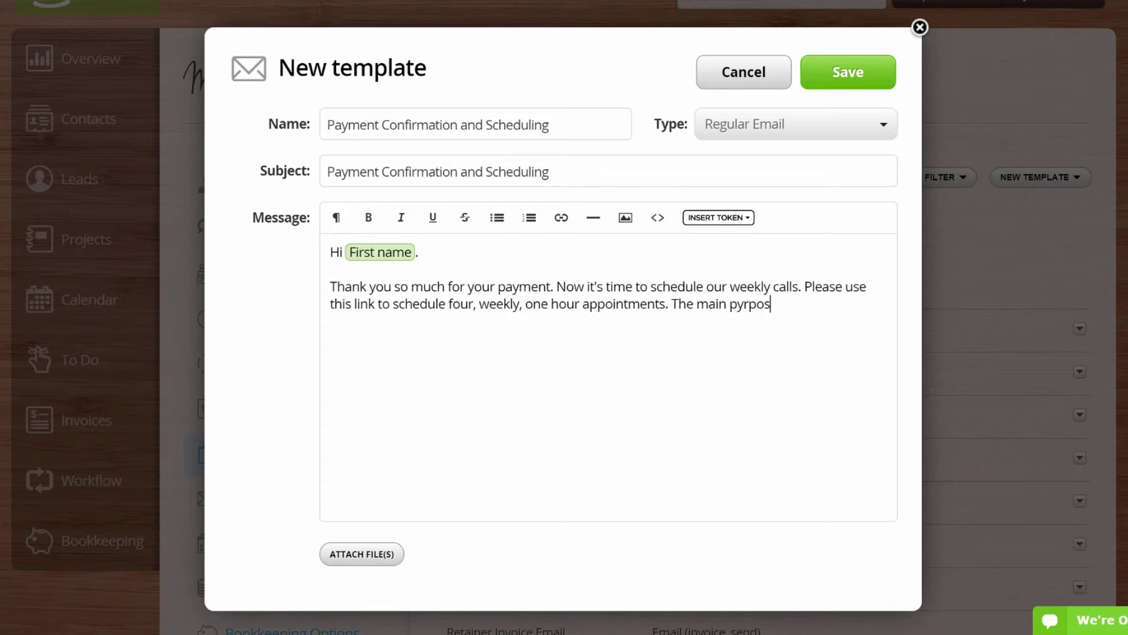
key("BackSpace")
key("BackSpace")
key("BackSpace")
key("BackSpace")
key("BackSpace")
type("urpose of tihs")
key("BackSpace")
key("BackSpace")
key("BackSpace")
type("his is to ")
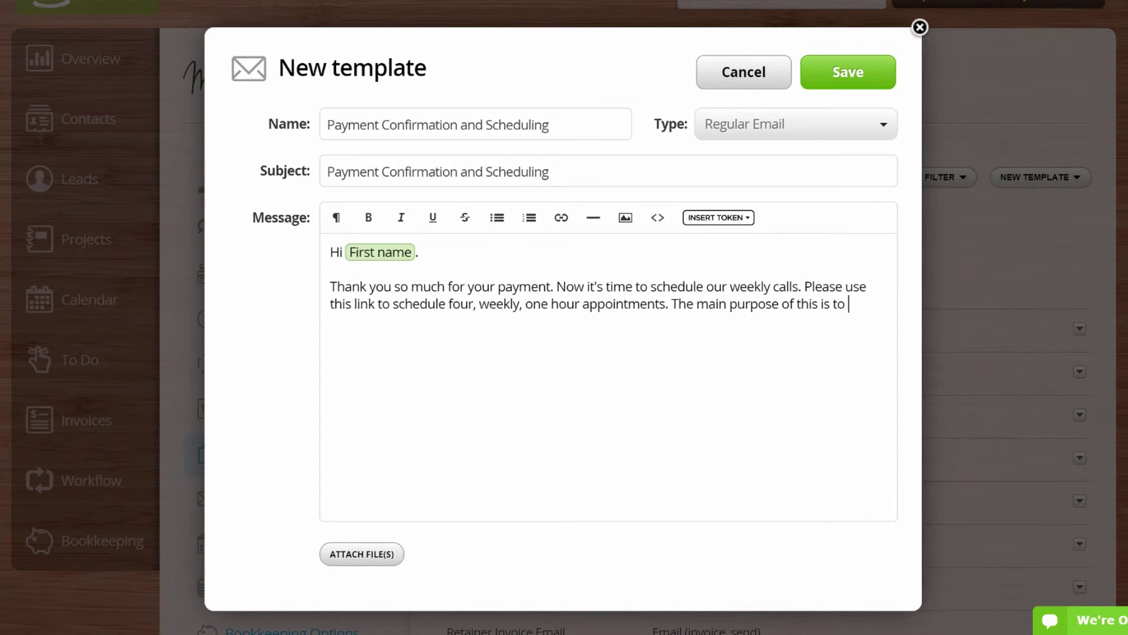
type("ensure that our on ")
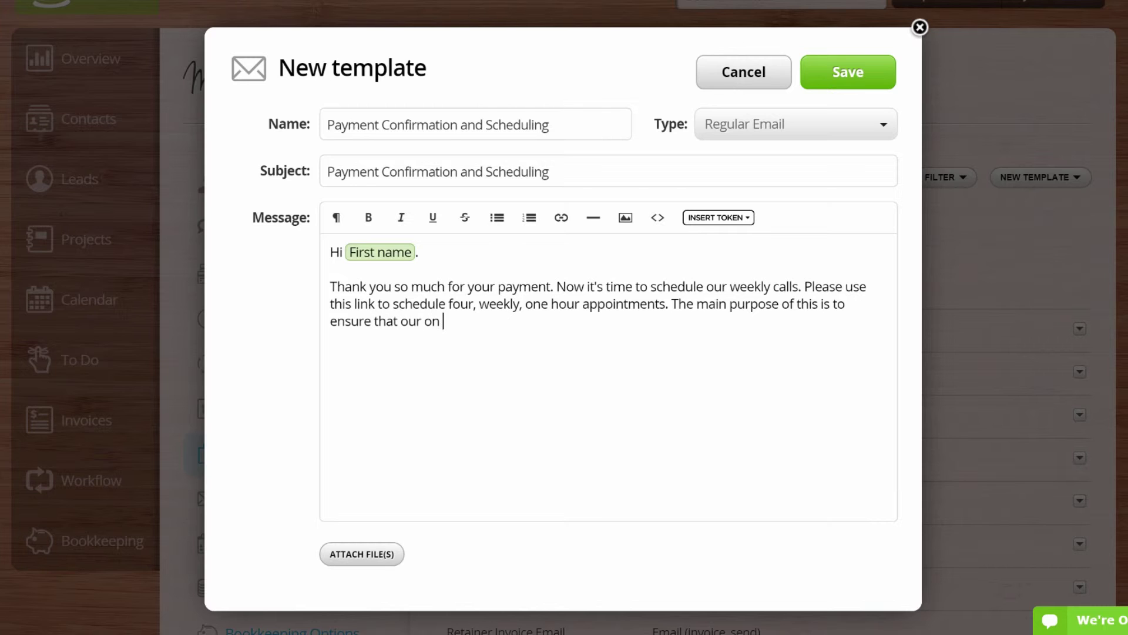
type("boarding process is goin g")
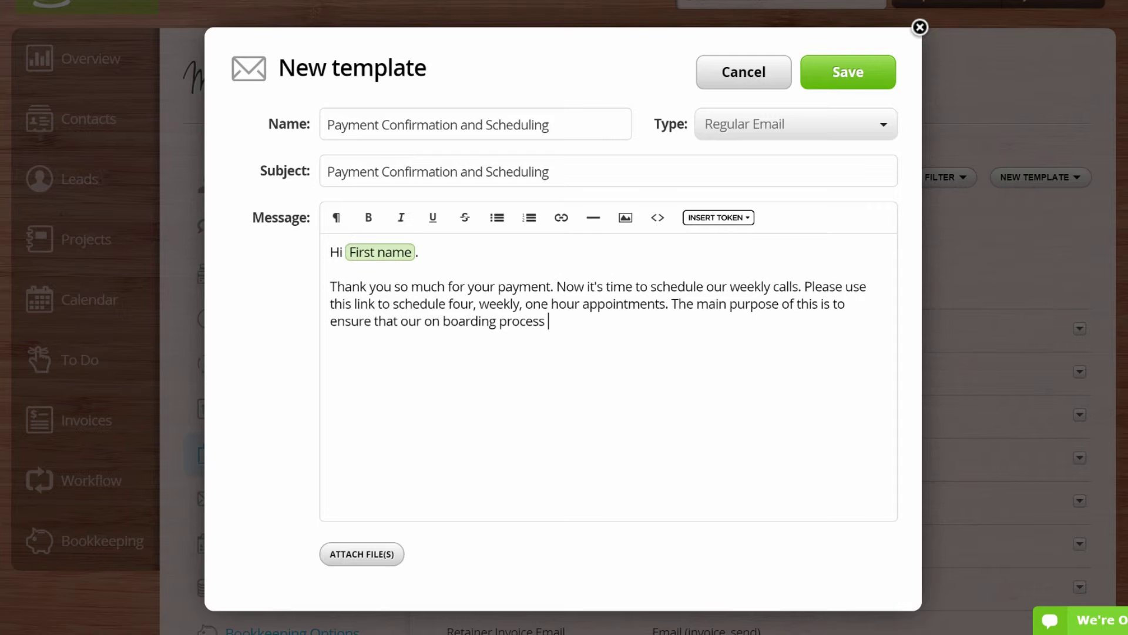
key("BackSpace")
key("BackSpace")
type("g as smoothly")
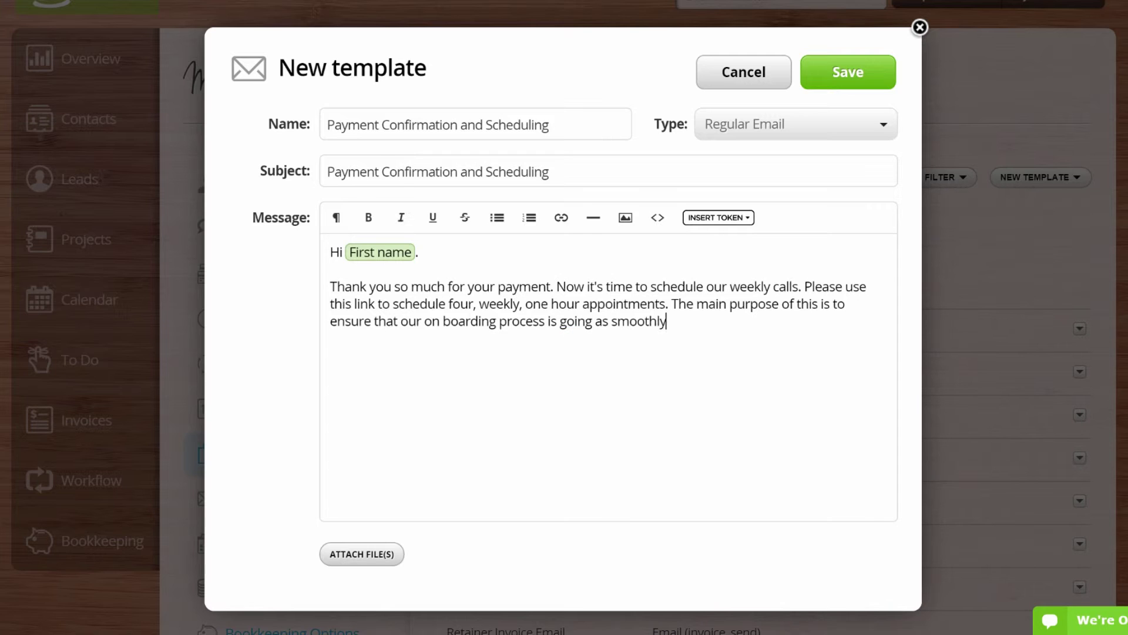
type(" as possible for yo")
key("BackSpace")
type("ou")
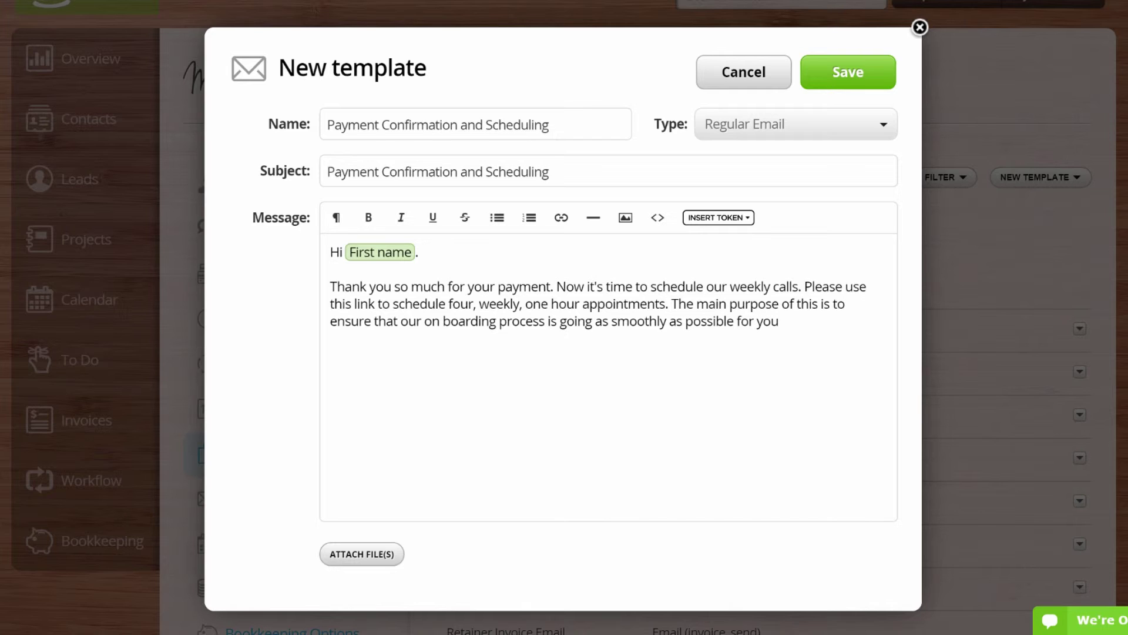
type(".")
Step: Add a bold 'Schedule here:' line below the paragraph
key("Return")
key("Return")
type("Schedule here:")
key("shift+Home")
key("ctrl+b")
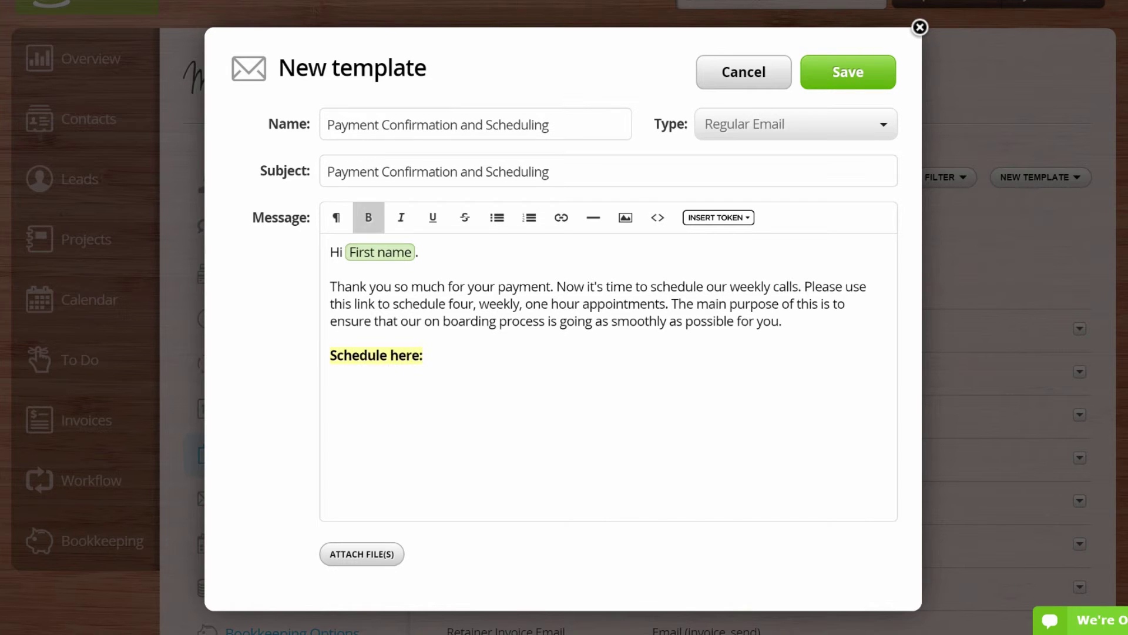
key("Return")
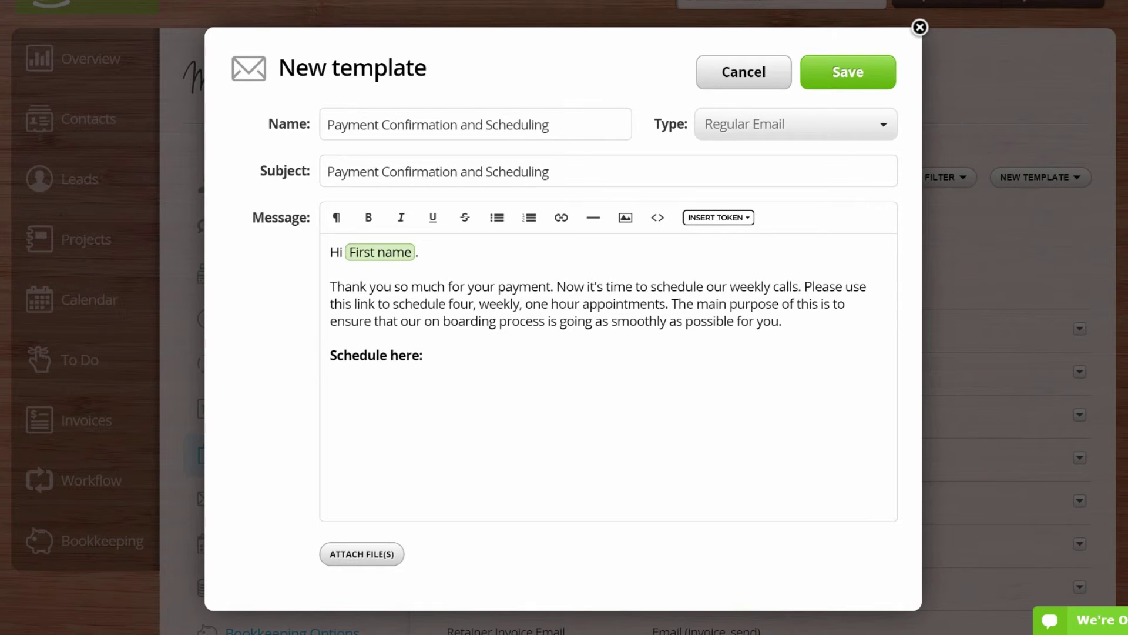
Step: Paste the meetme.so scheduling link from the bookmarks under 'Schedule here:' as non-bold text
left_click(646, 0)
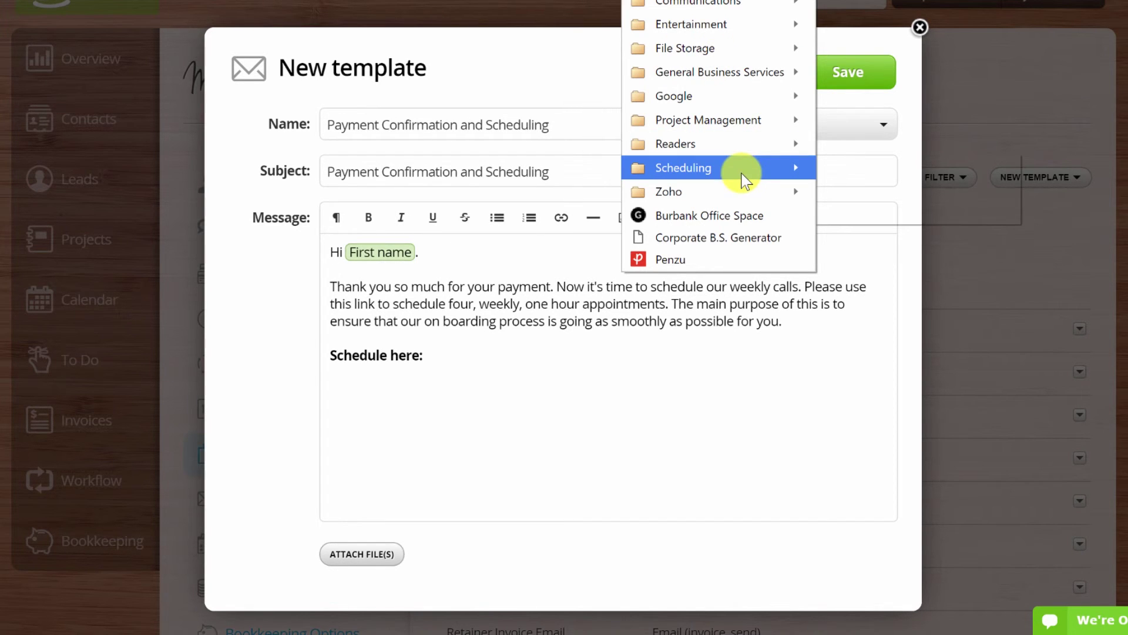
mouse_move(742, 168)
right_click(909, 190)
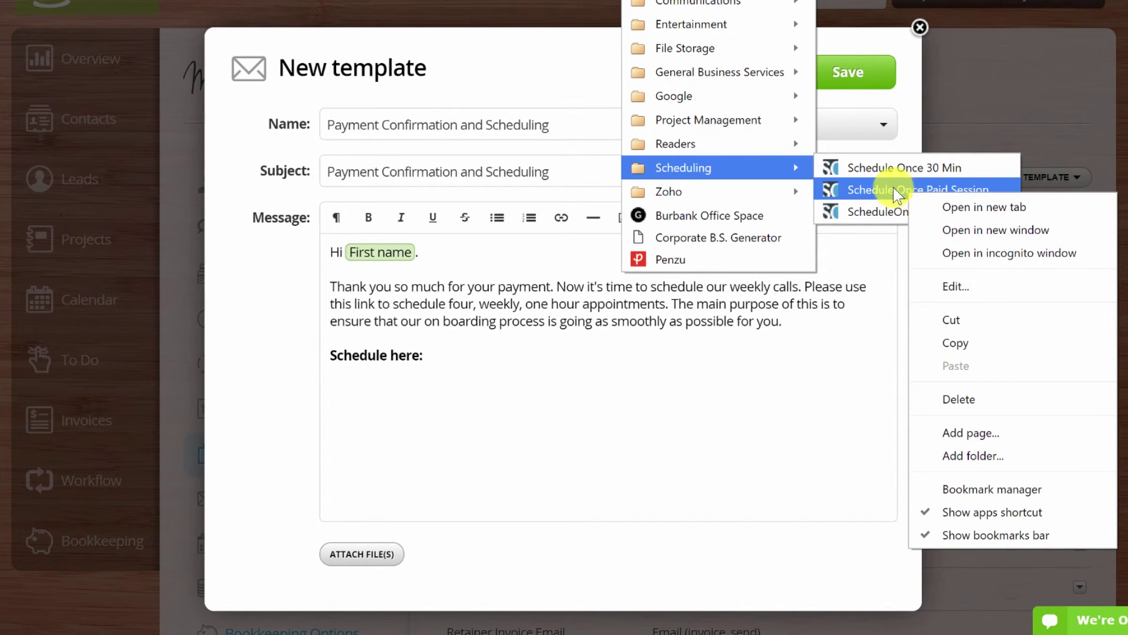
left_click(958, 343)
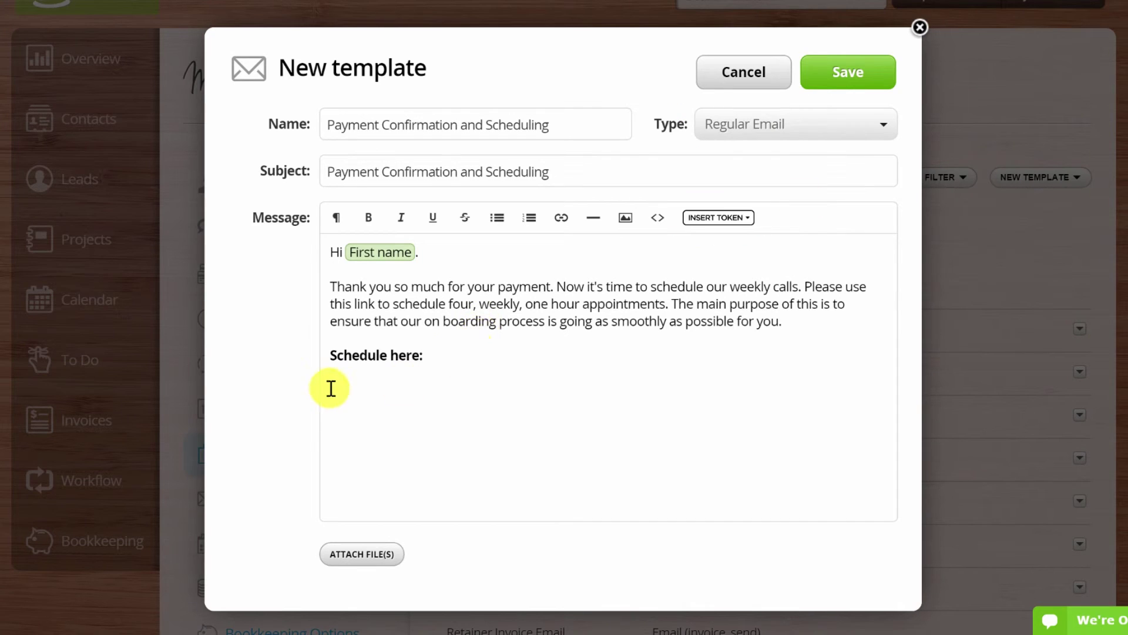
type("http://meetme.so/nerdenterprises")
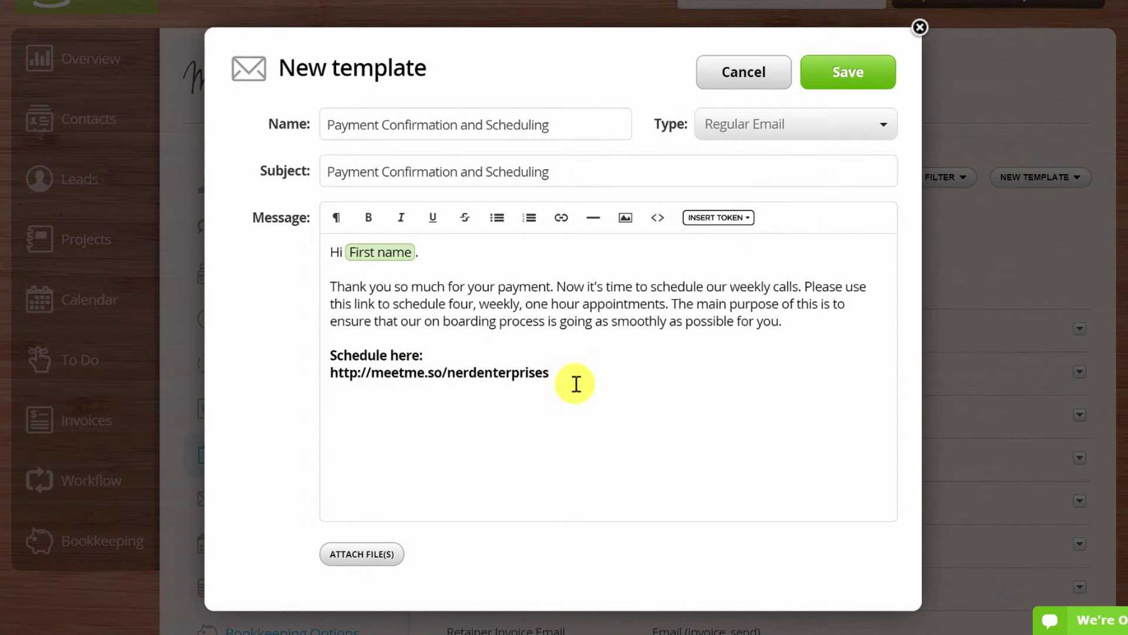
left_click(322, 378, "shift")
key("ctrl+c")
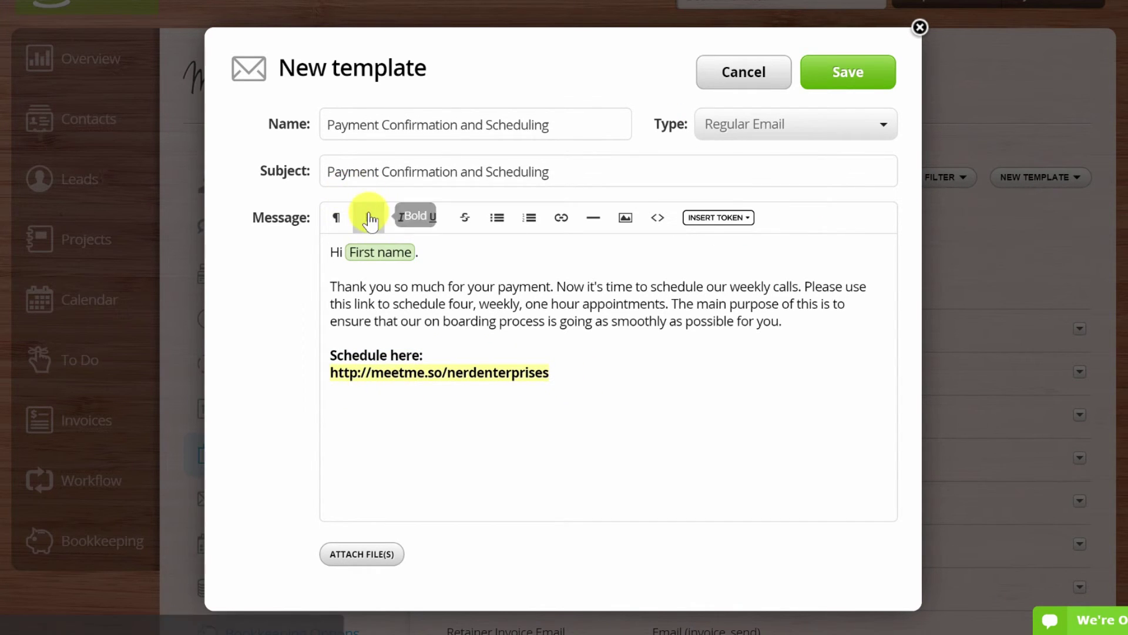
left_click(369, 217)
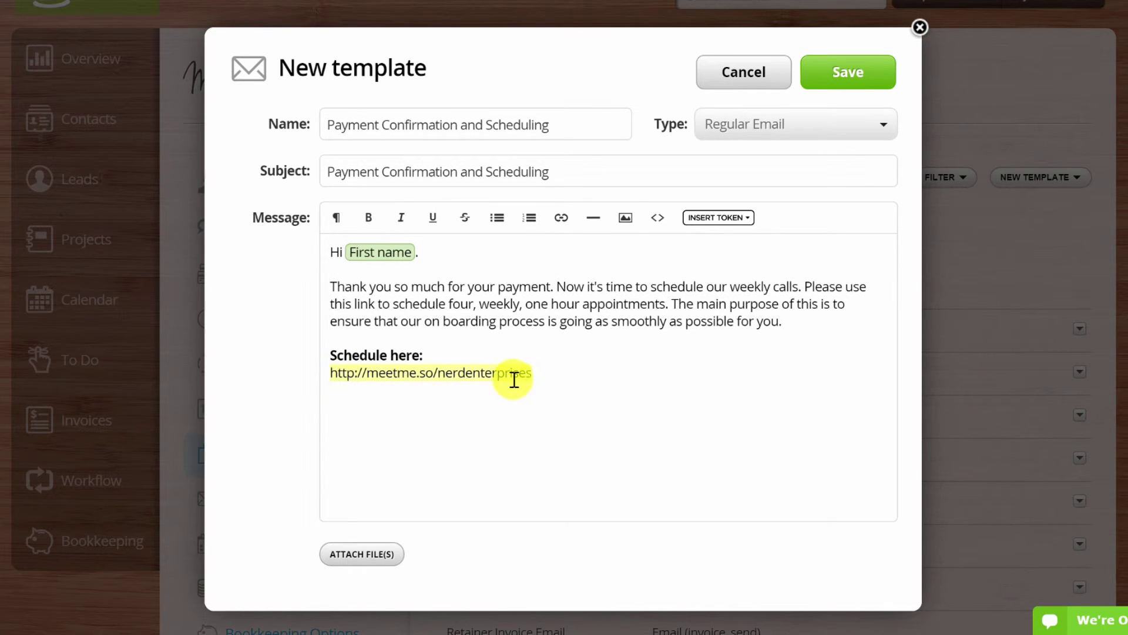
left_click(562, 222)
left_click(582, 256)
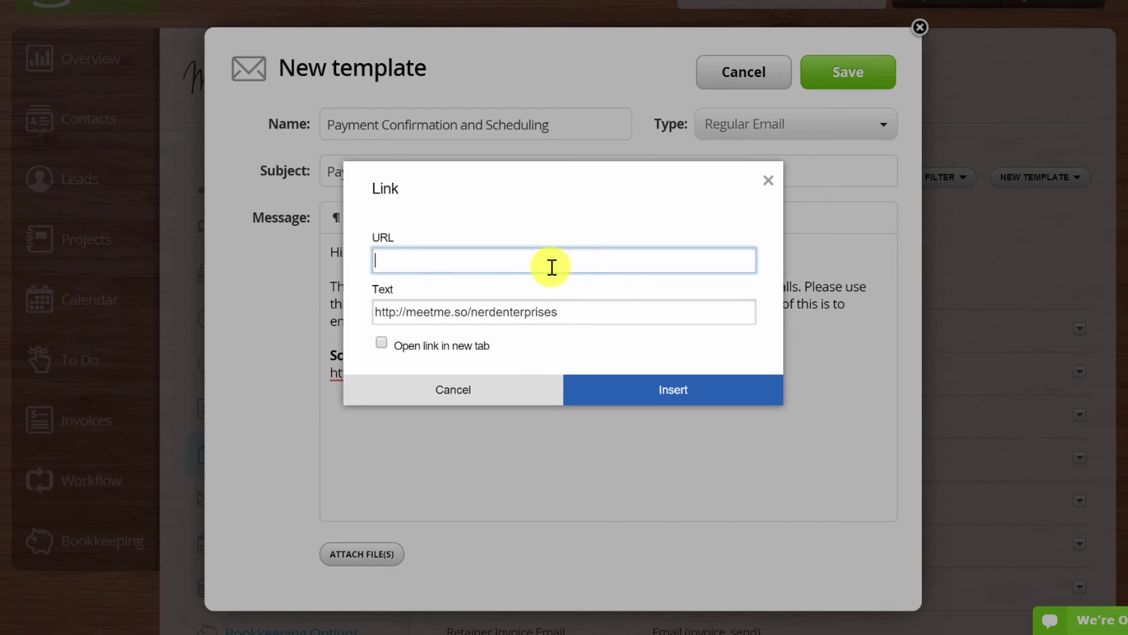
key("ctrl+v")
left_click(384, 342)
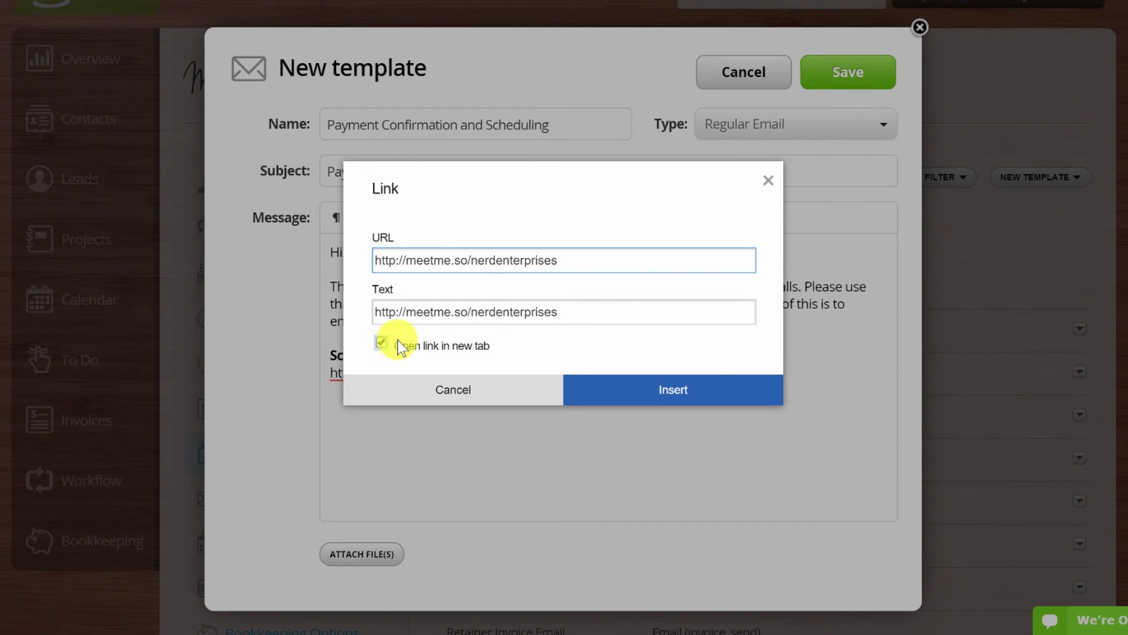
left_click(675, 390)
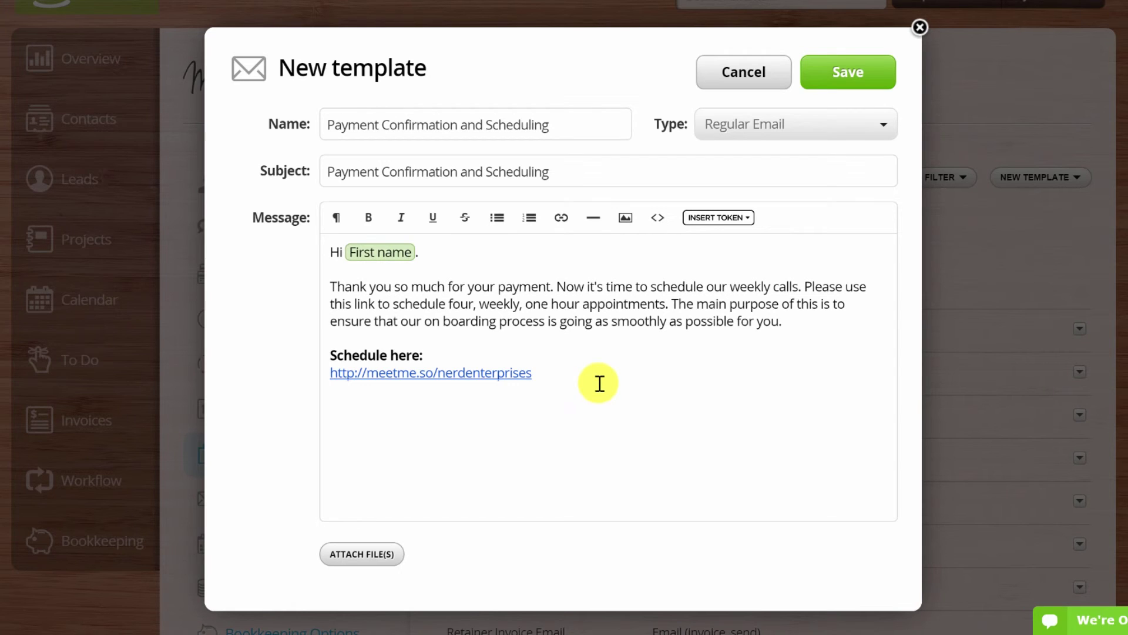
key("Return")
Step: End with 'Looking forward to our first call!', 'Thanks,' and the sender's name, then save the template
type("Looki")
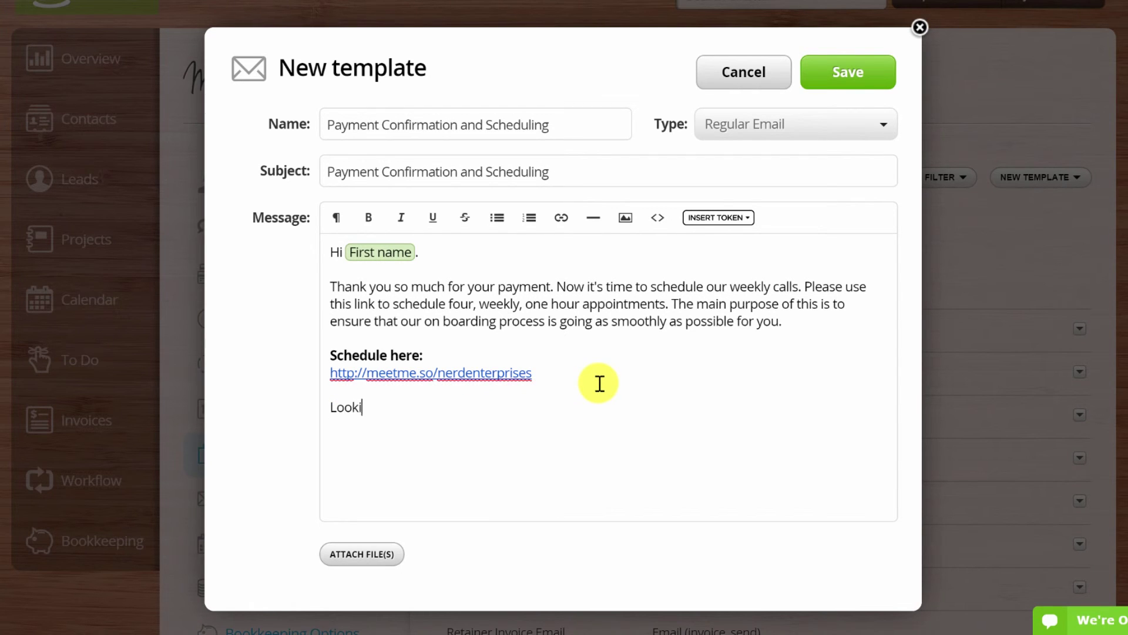
type("ng forward to our firs ta")
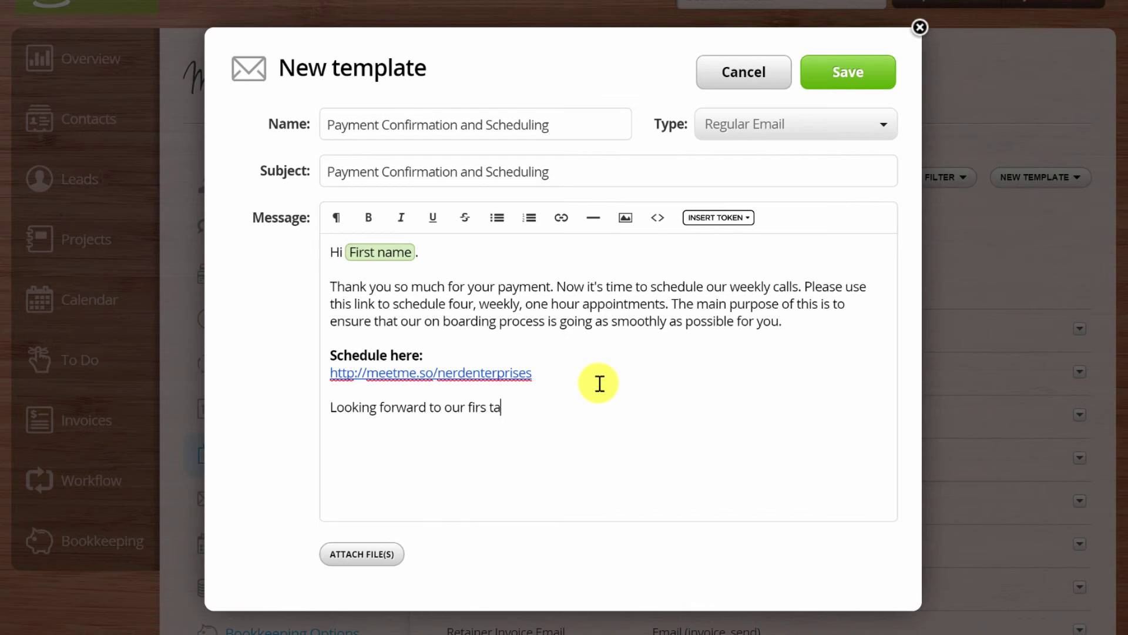
key("BackSpace")
key("BackSpace")
type("call!")
key("Return")
key("Return")
type("Thanks,")
key("Return")
type("Seht")
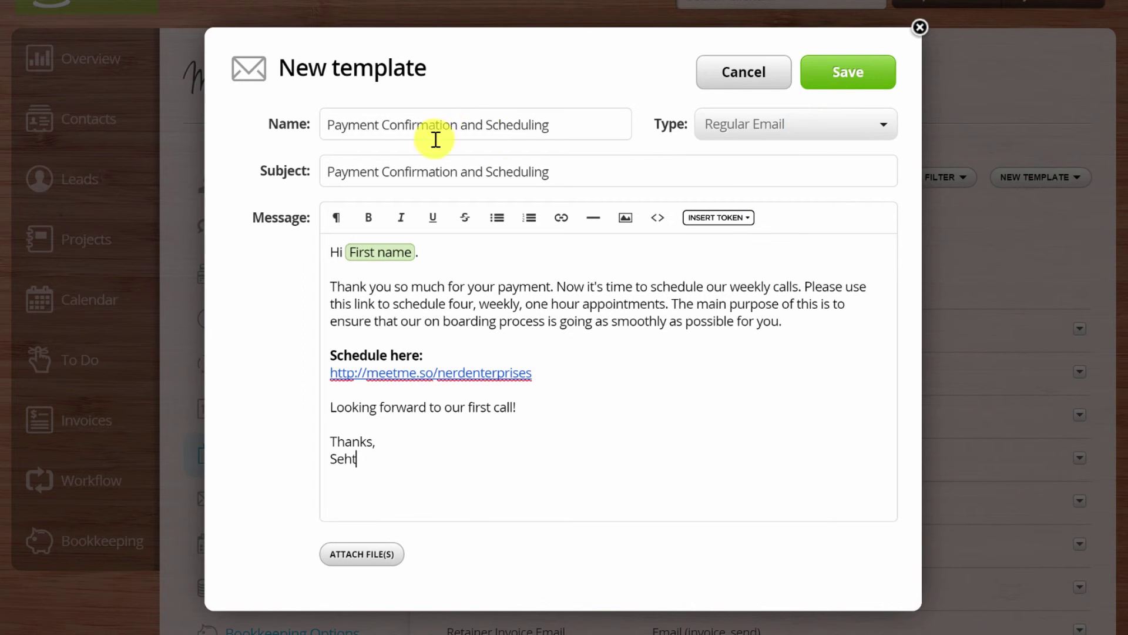
left_click(837, 74)
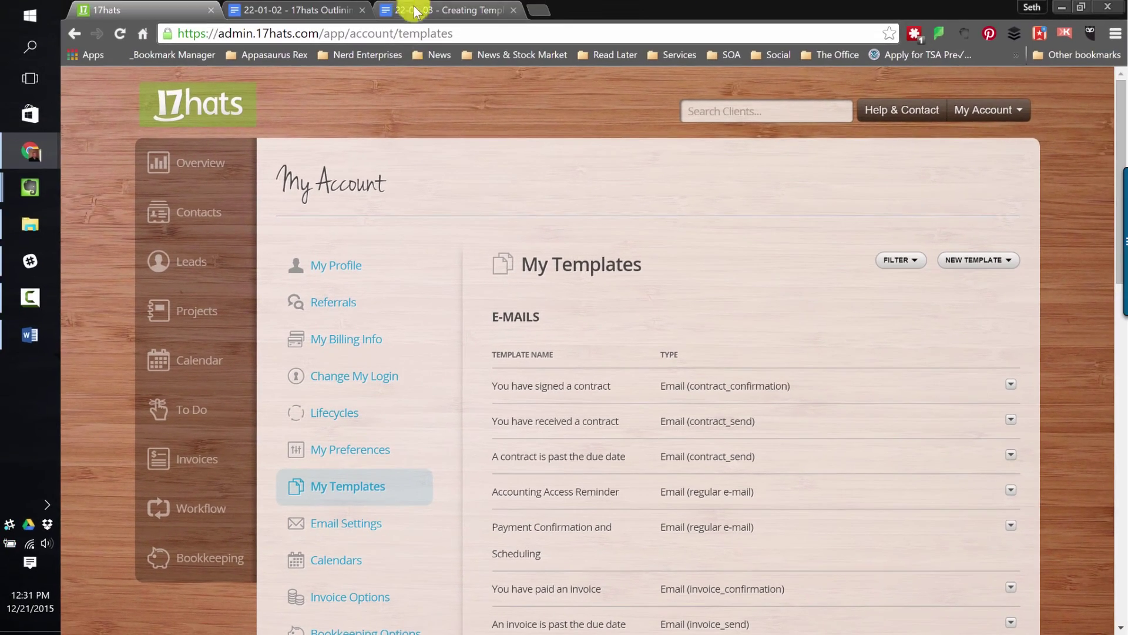
left_click(414, 11)
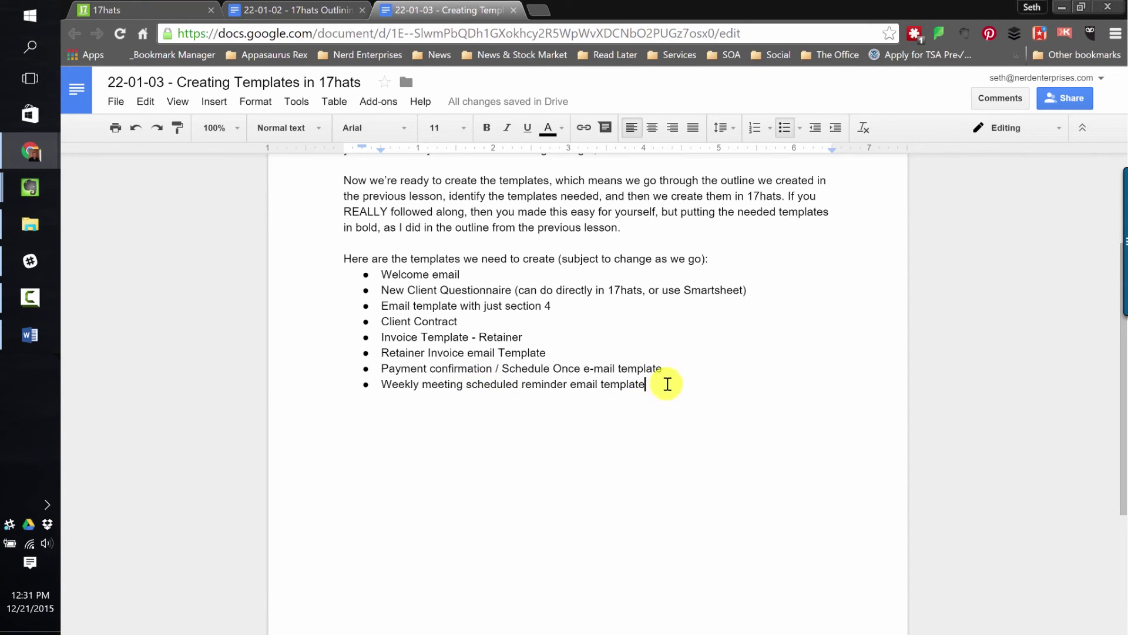
Step: Review the Creating Templates list, highlighting the weekly meeting reminder and Payment confirmation bullets
left_click_drag(660, 386, 382, 386)
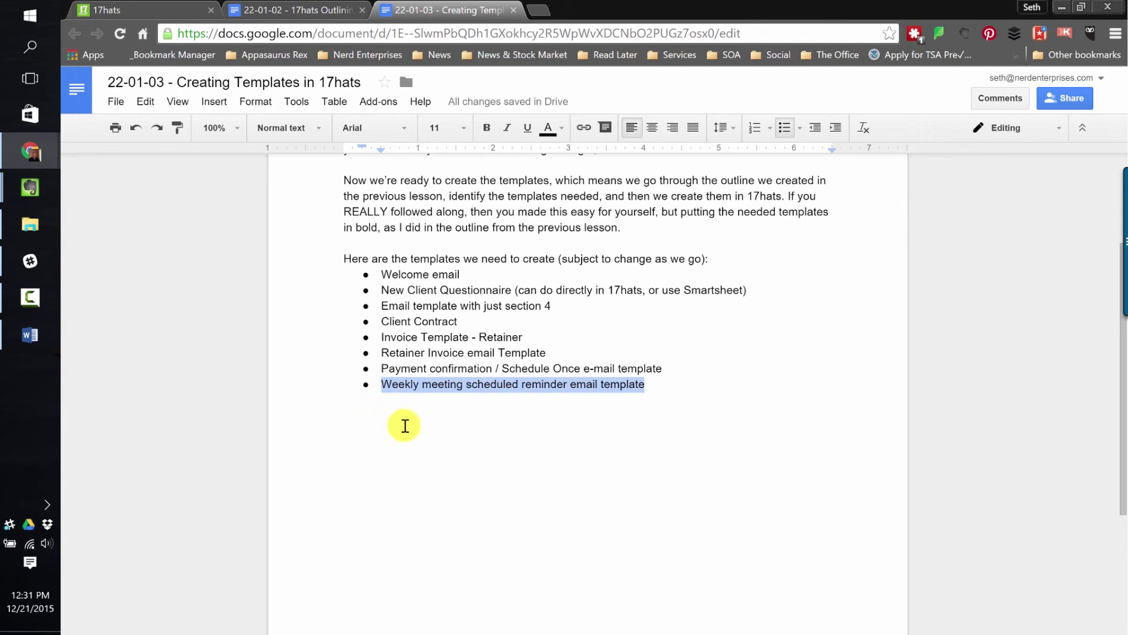
left_click_drag(554, 307, 483, 308)
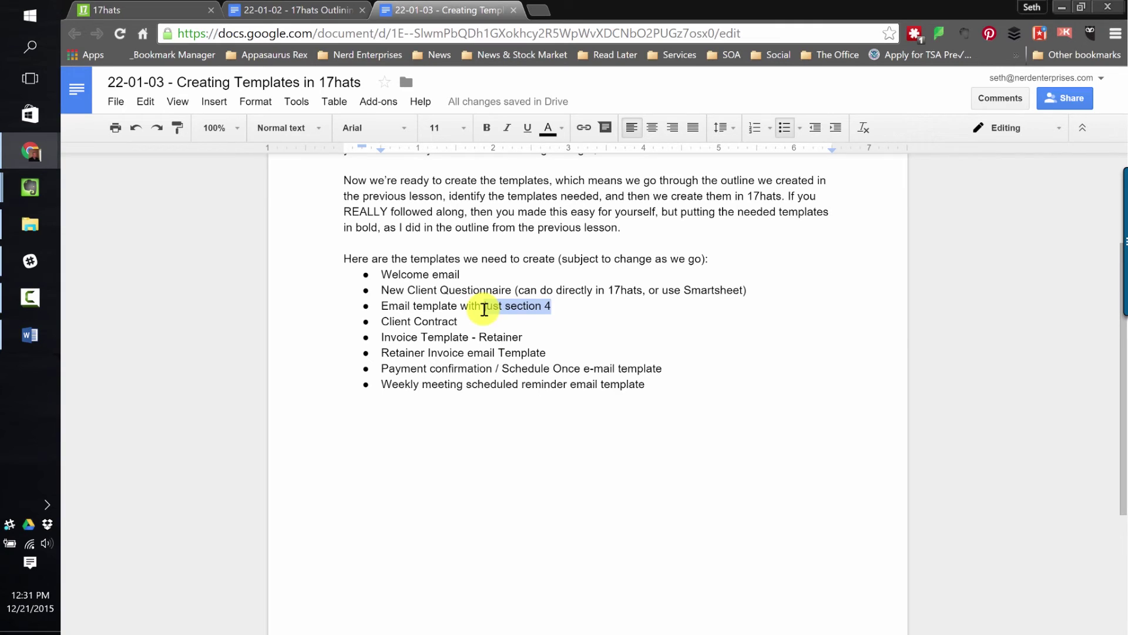
left_click(458, 367)
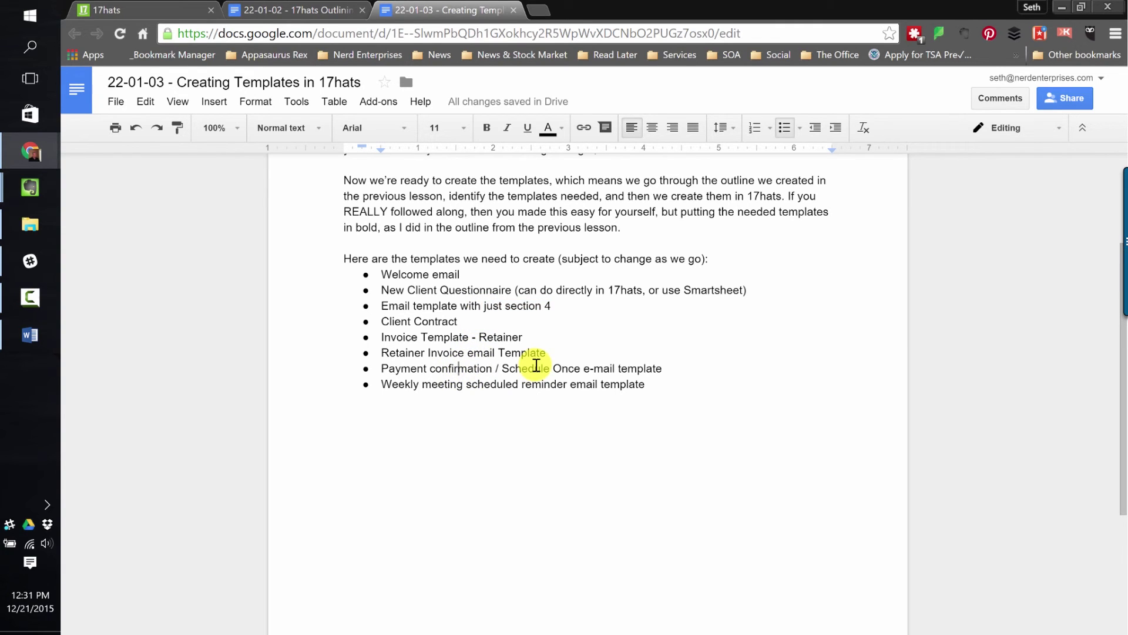
left_click(673, 383)
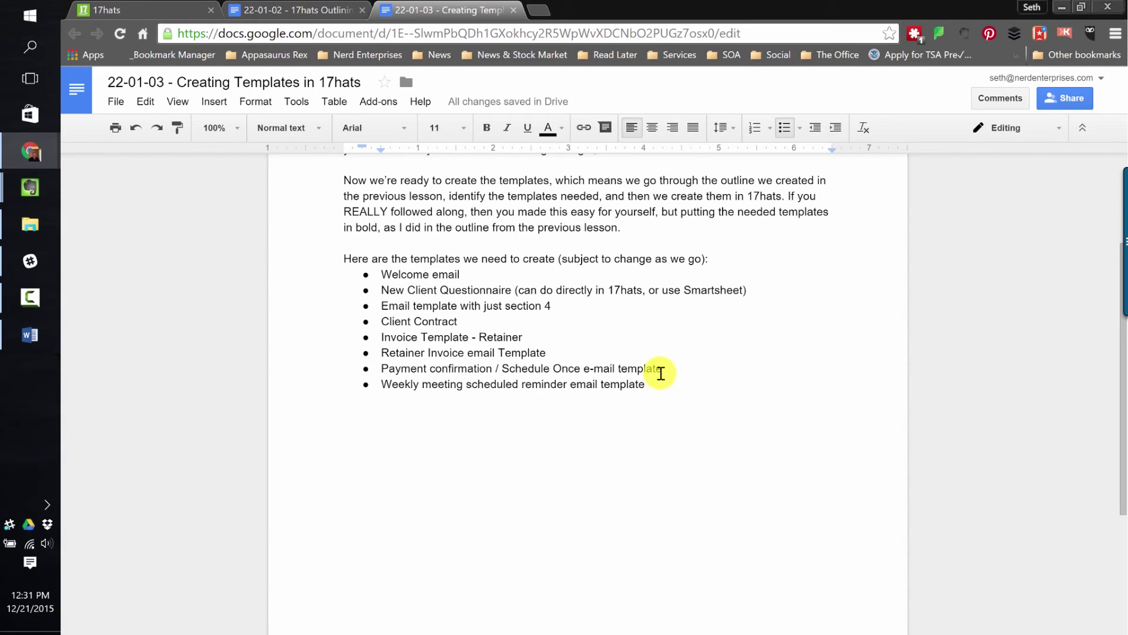